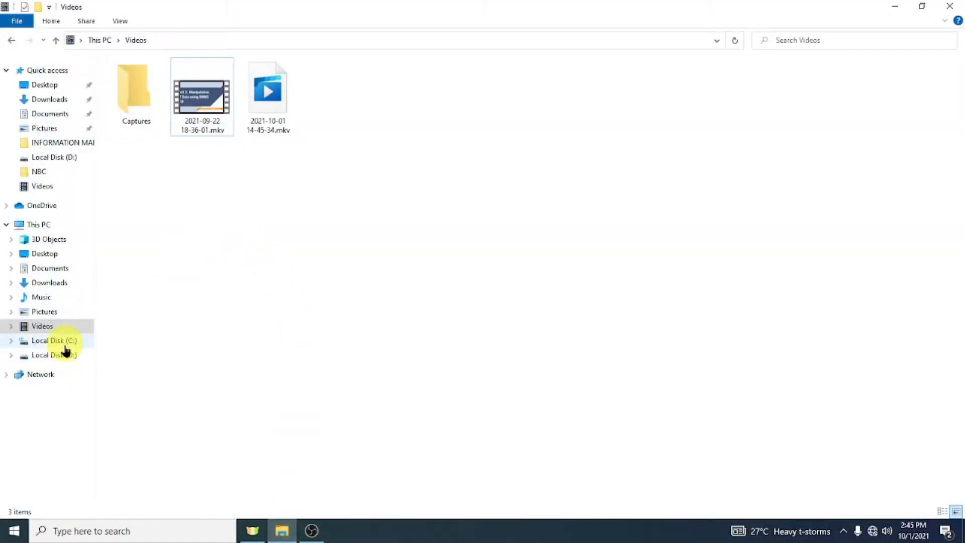
Open the EnrollmentSystem database from drive D and bring up the commands for creating database objects
click(80, 354)
double_click(139, 298)
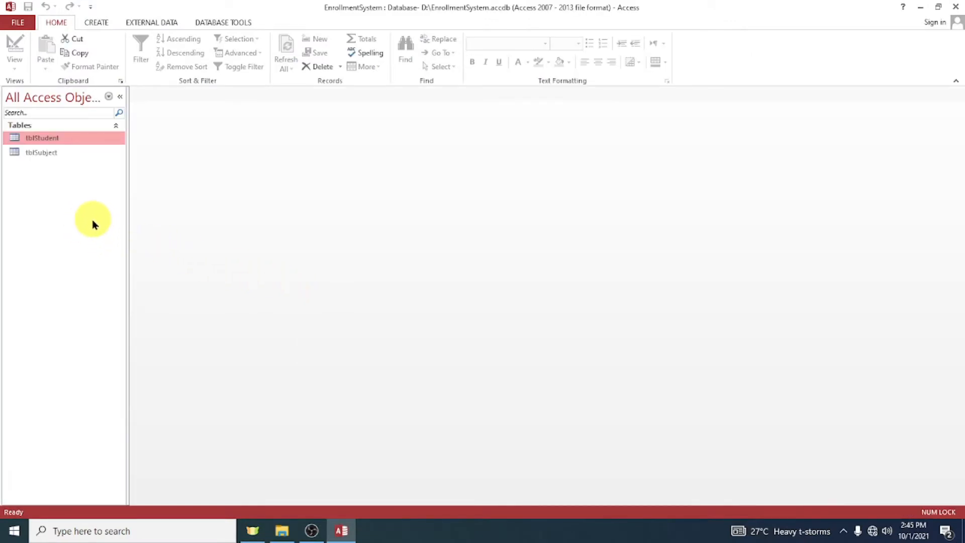
click(96, 22)
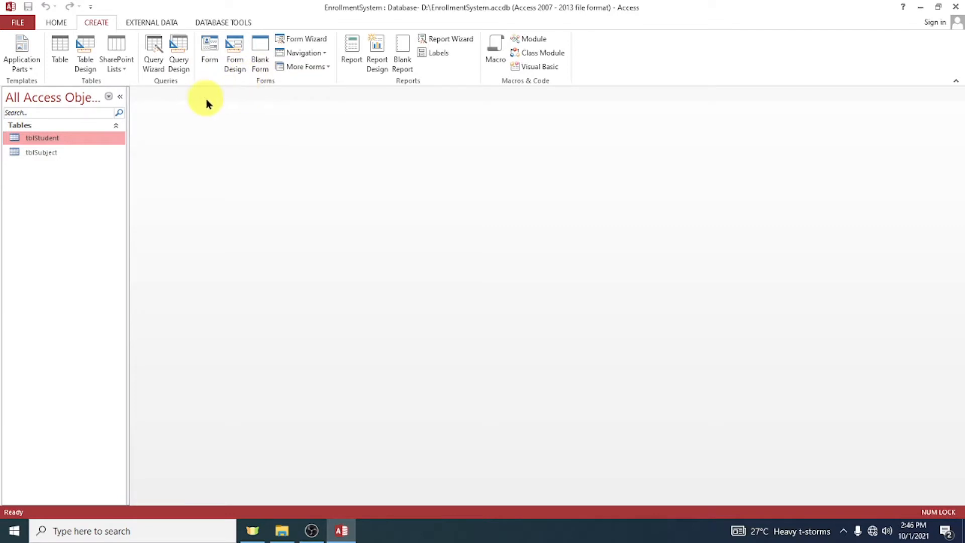
click(46, 153)
click(55, 141)
click(66, 153)
click(65, 141)
click(65, 152)
click(64, 140)
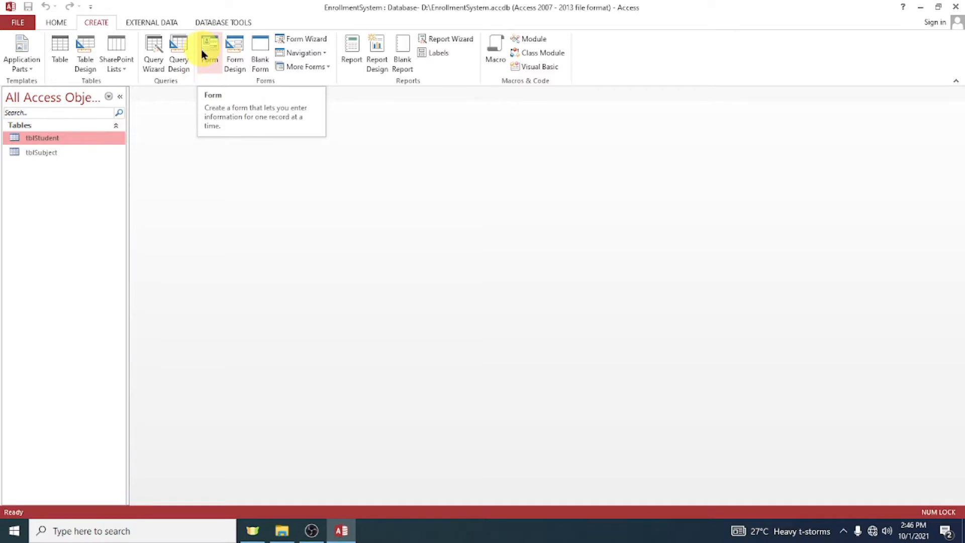
click(58, 152)
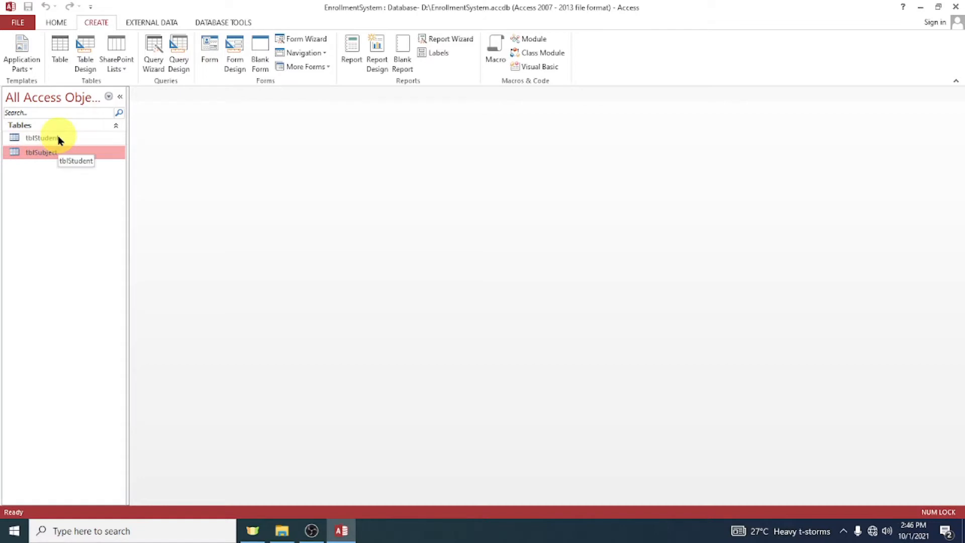
Create a form based on the tblStudent table and save it as frmStudent
click(63, 139)
click(210, 47)
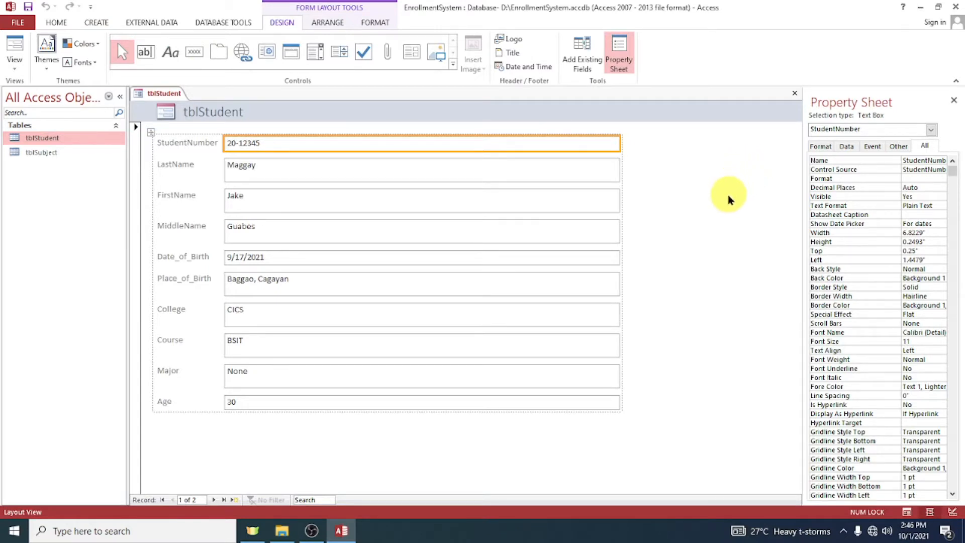
key(ctrl+s)
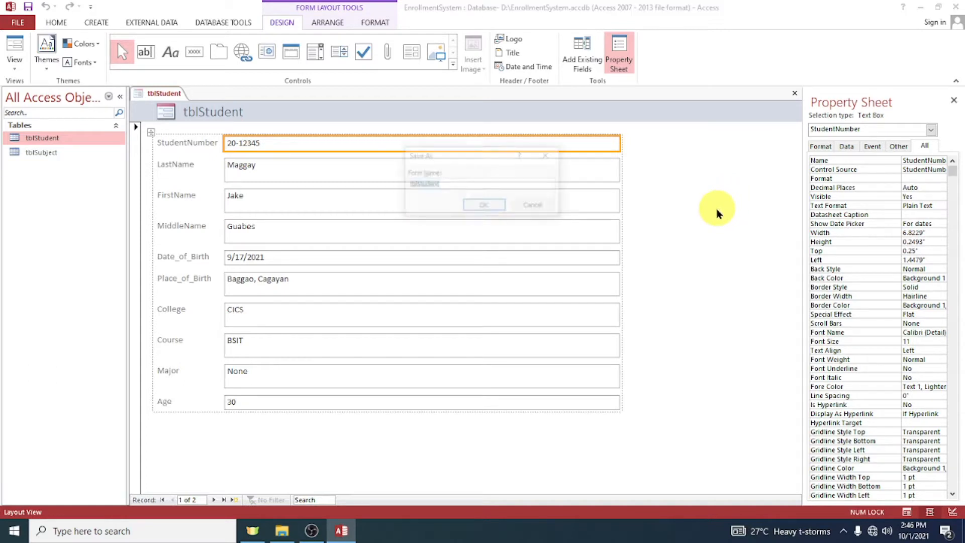
text(frm)
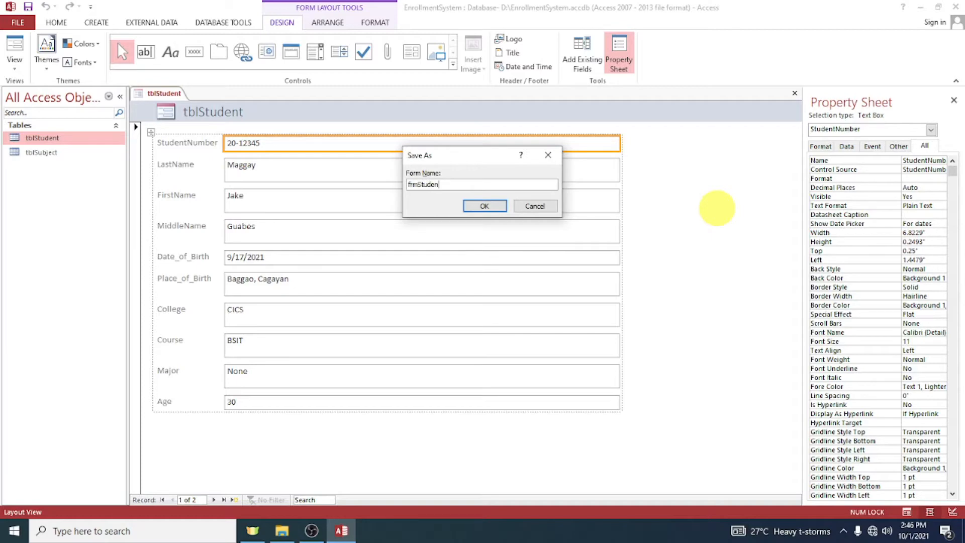
text(Student)
key(Return)
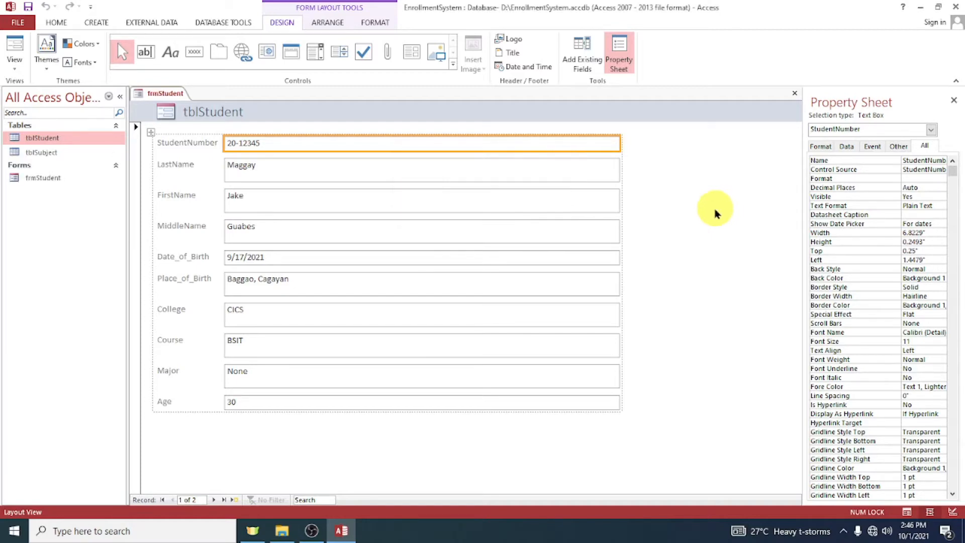
Close the frmStudent form and reopen it in Design View
click(795, 94)
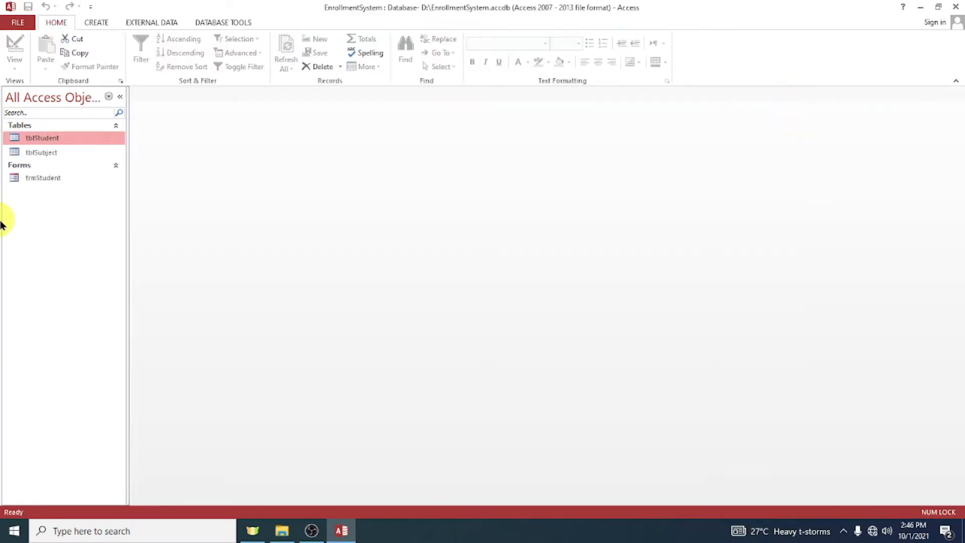
right_click(47, 178)
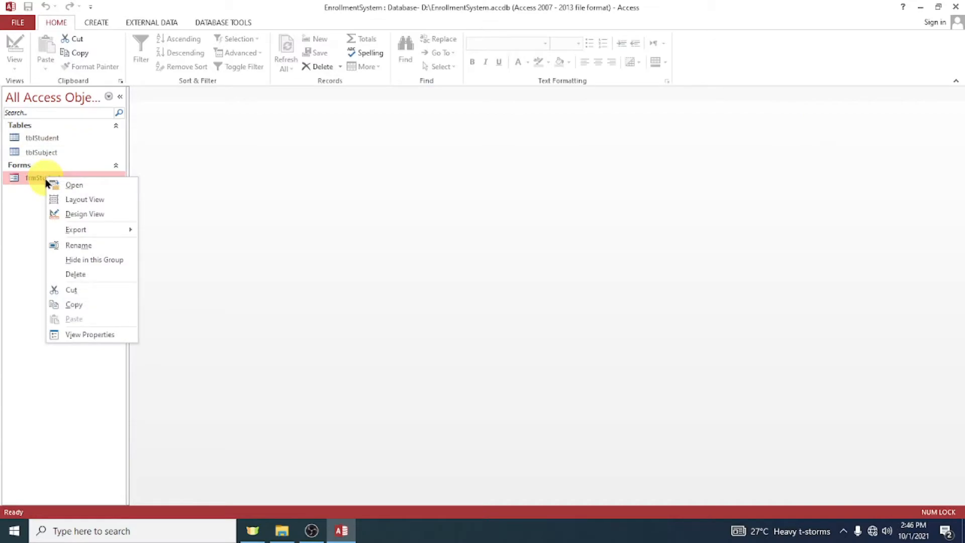
click(82, 215)
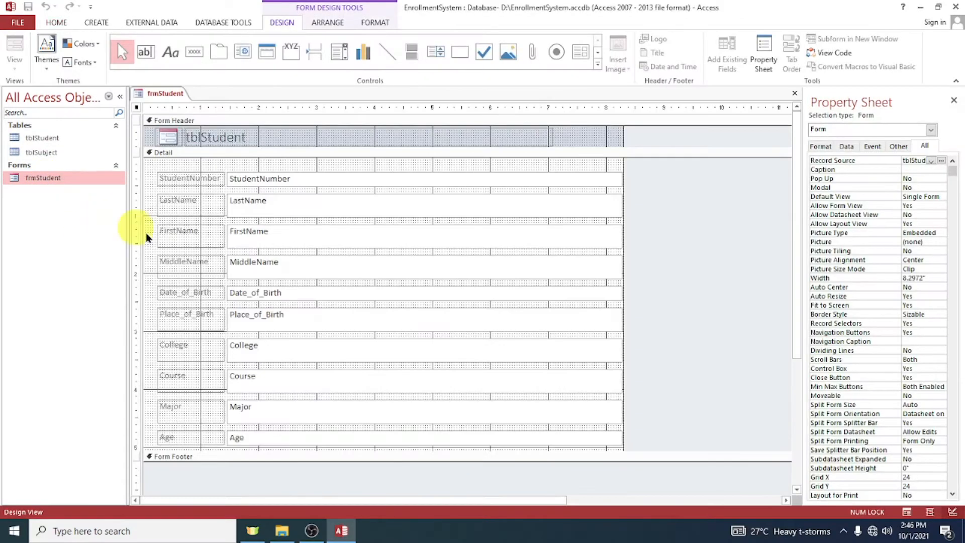
Change the title label in the form header to read "Students"
click(204, 136)
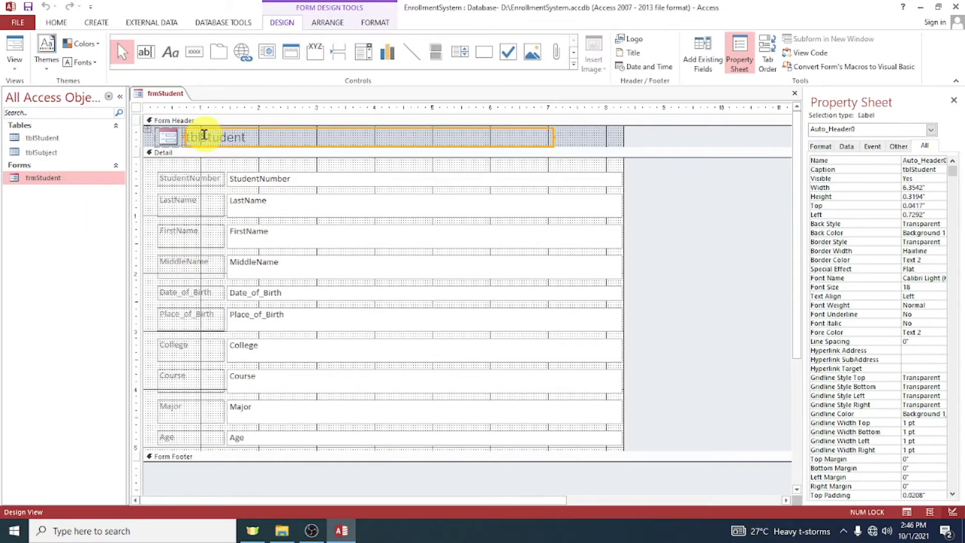
click(201, 152)
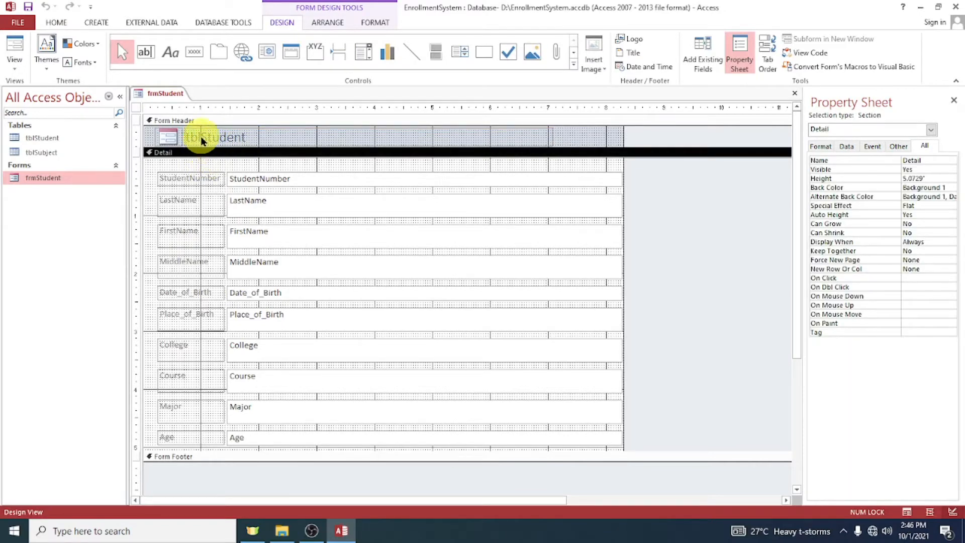
click(201, 135)
click(201, 134)
key(BackSpace)
key(BackSpace)
key(BackSpace)
key(End)
text(s)
Examine the names and control sources of the form's text boxes, from StudentNumber down to Major
click(289, 181)
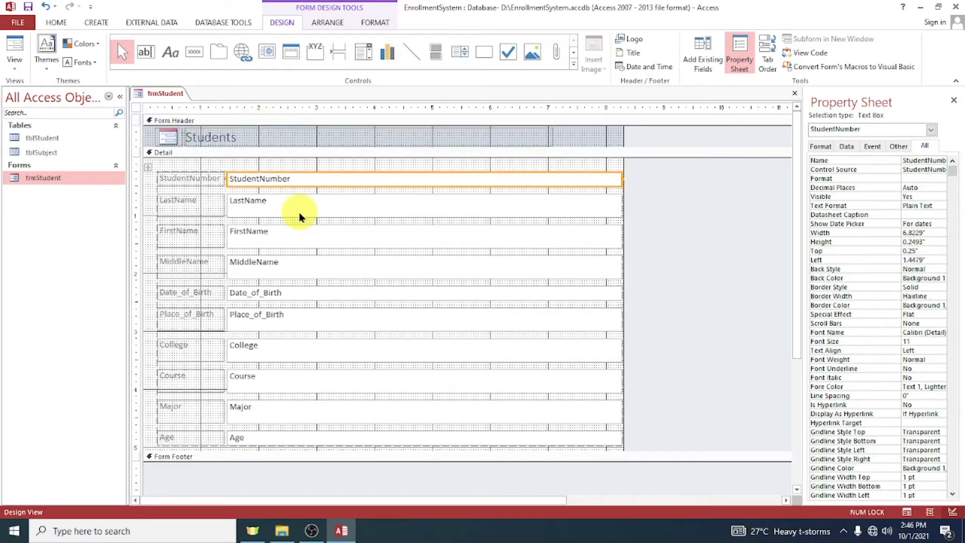
click(297, 205)
click(301, 181)
click(308, 209)
shift+click(318, 236)
click(318, 235)
click(316, 263)
click(303, 296)
click(300, 320)
click(297, 349)
click(295, 382)
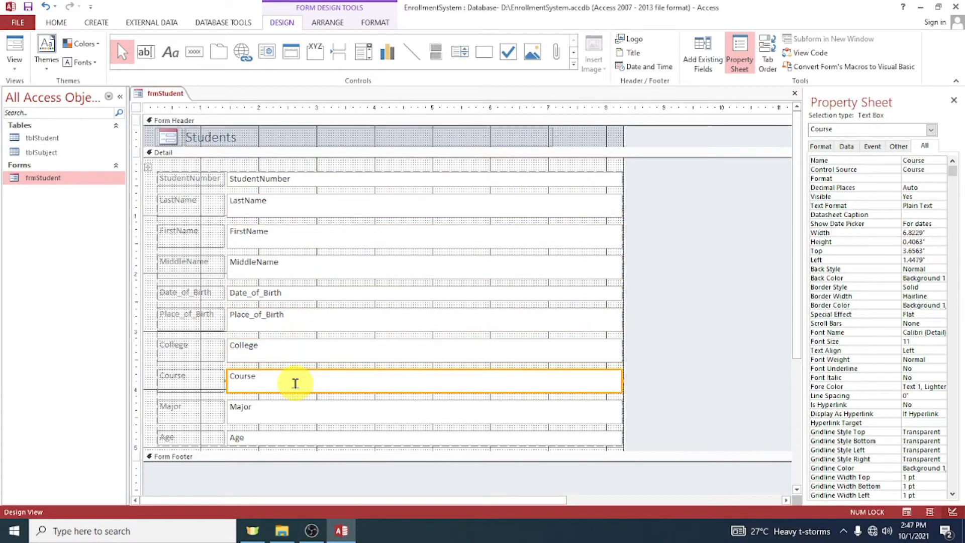
click(293, 415)
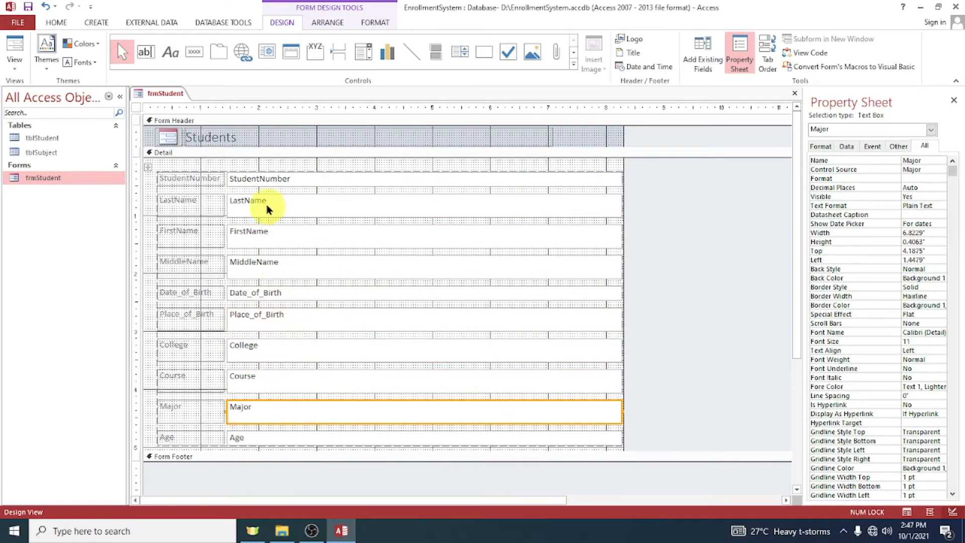
click(260, 183)
click(256, 211)
click(257, 232)
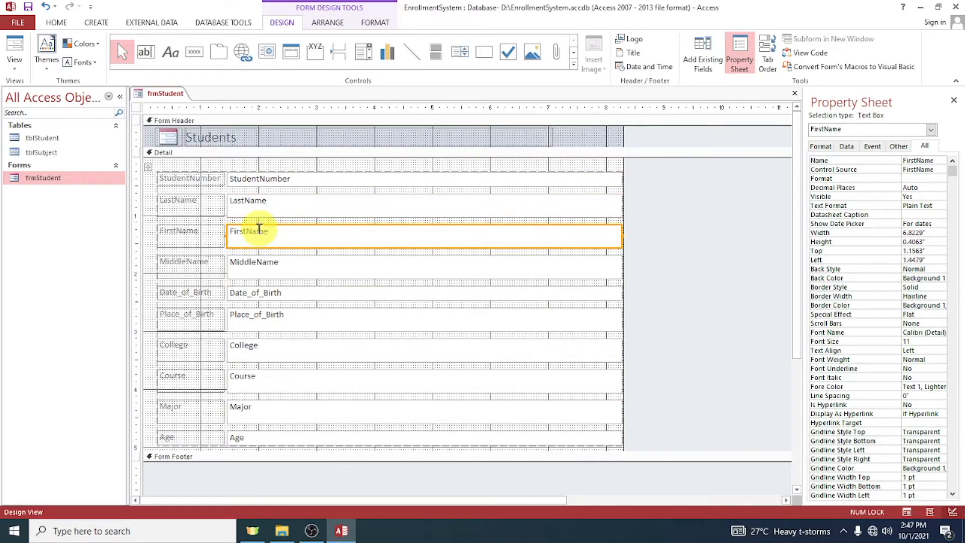
View the tblStudent table's fields in Design View and compare them with the text boxes on frmStudent
right_click(51, 141)
click(85, 160)
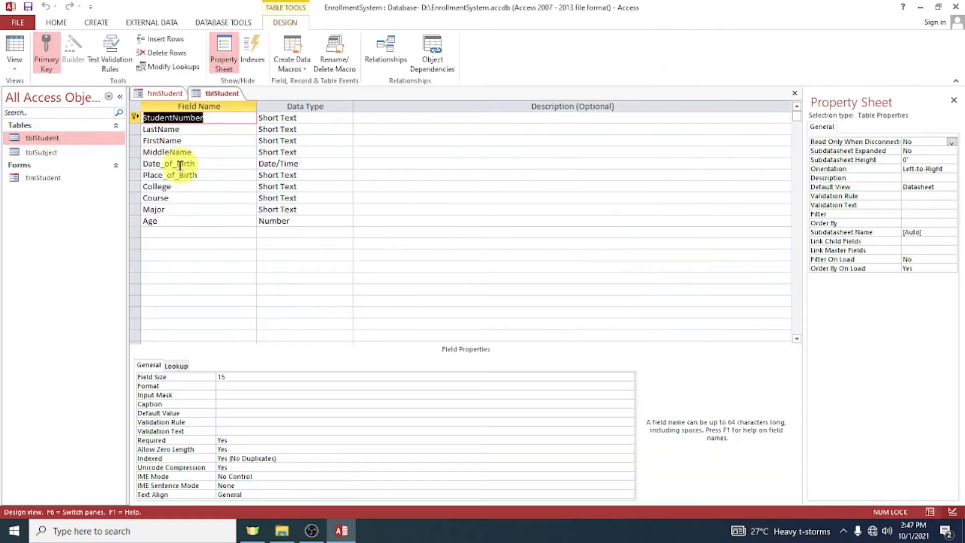
click(172, 118)
click(162, 153)
click(164, 93)
click(258, 264)
click(258, 315)
Add a space in the first four field labels so they read Student Number, Last Name, First Name and Middle Name
click(189, 309)
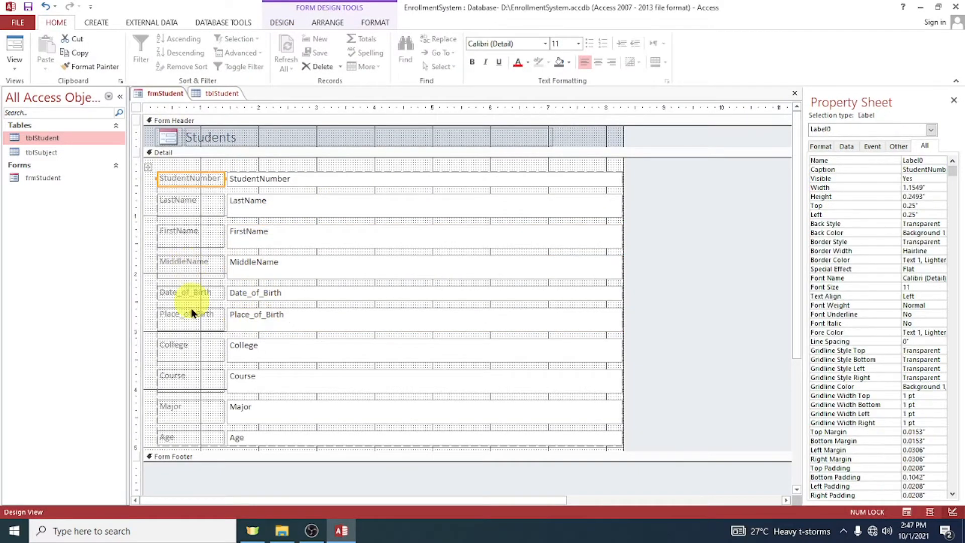
click(186, 185)
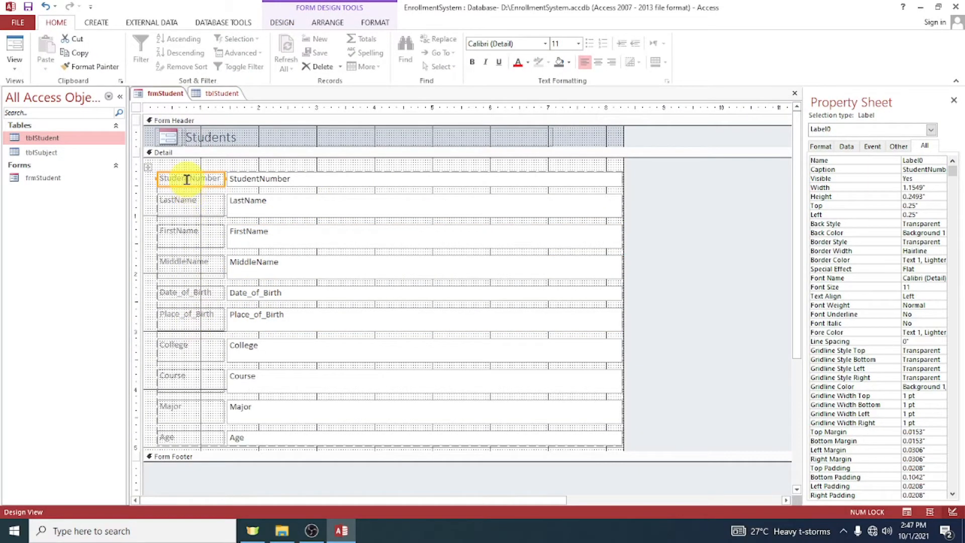
click(189, 177)
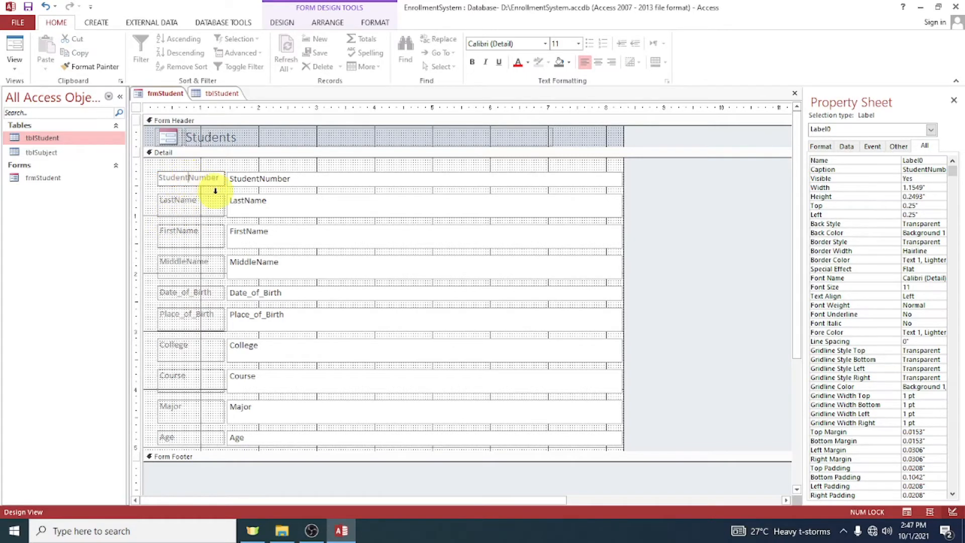
click(187, 204)
click(176, 199)
key(Left)
click(181, 229)
click(176, 229)
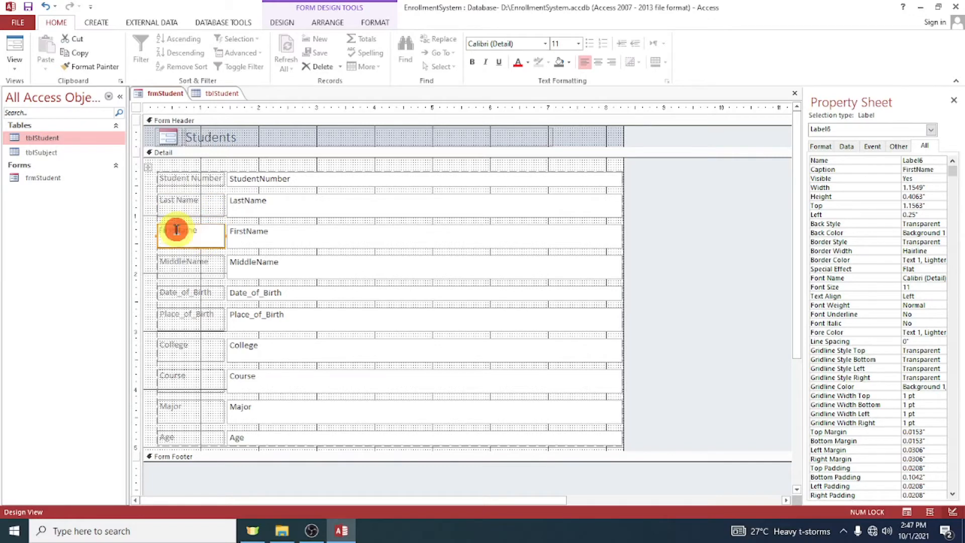
click(178, 261)
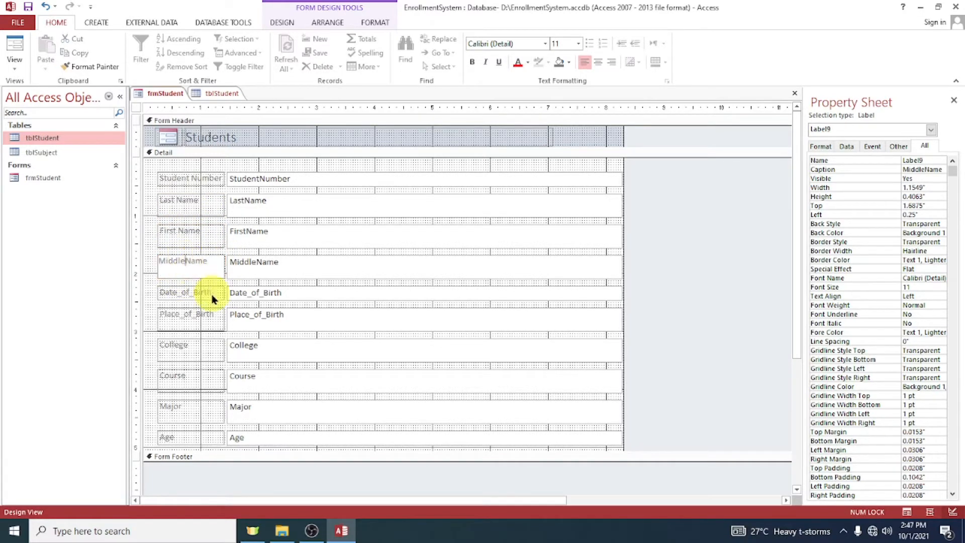
Replace the underscores with spaces in the two birth labels so they read Date of Birth and Place of Birth
click(186, 296)
click(185, 297)
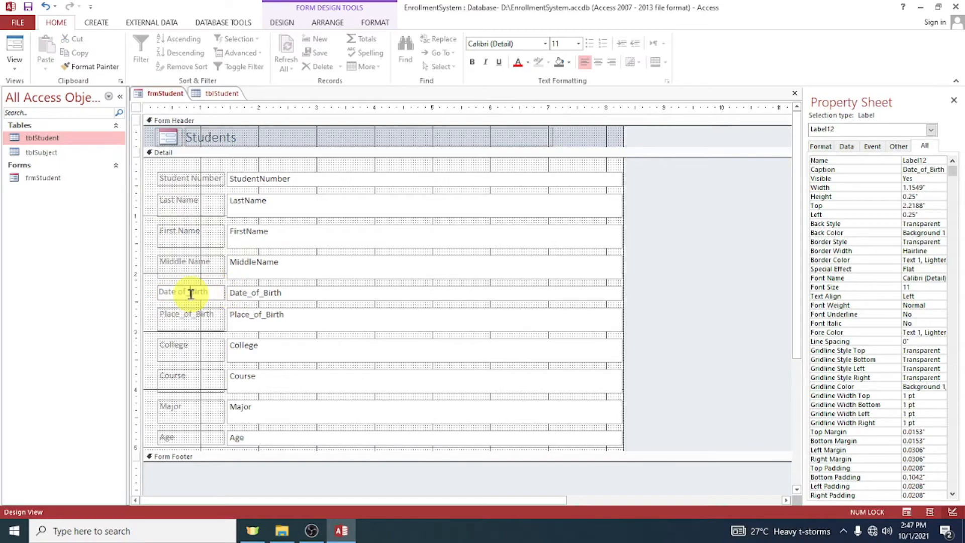
click(181, 316)
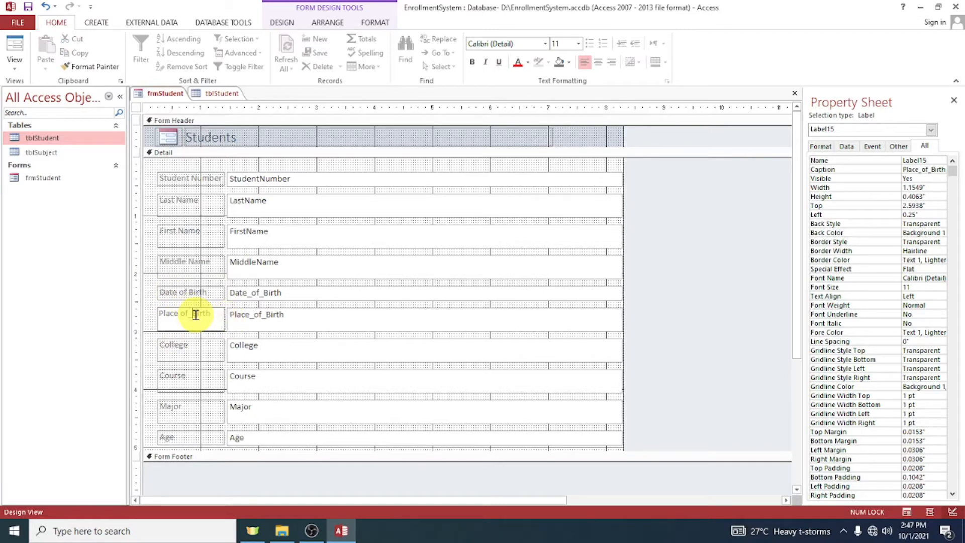
click(149, 306)
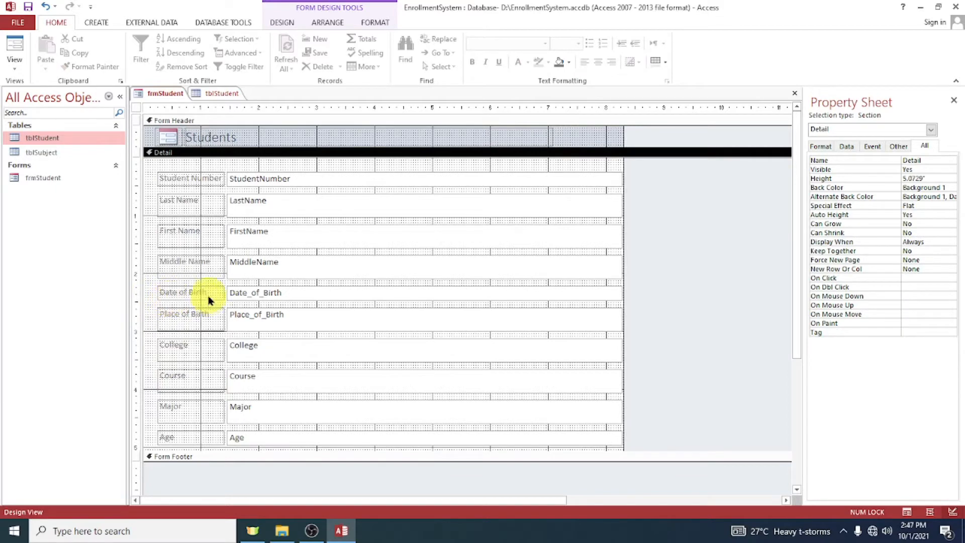
Narrow all the text boxes in the Detail section together to a width of about 3.22 inches
click(232, 137)
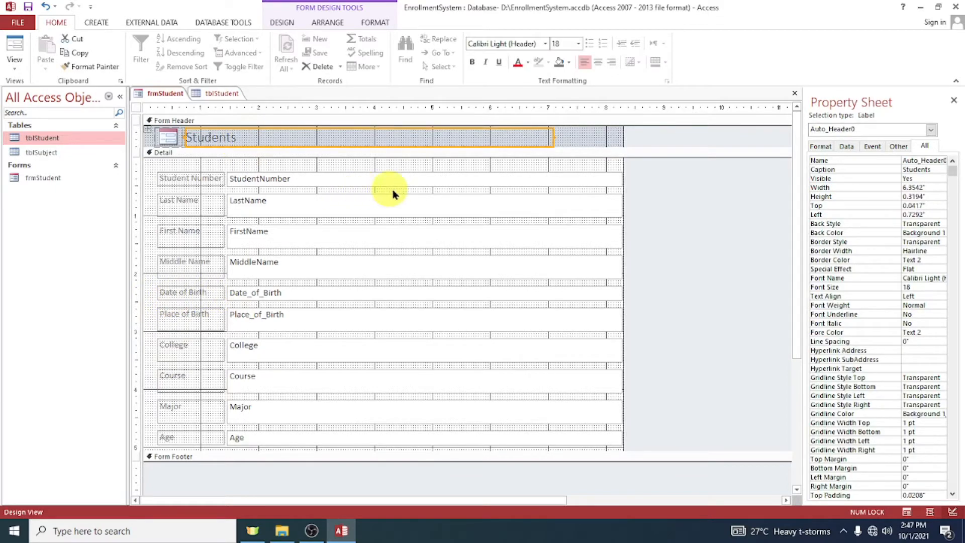
click(521, 191)
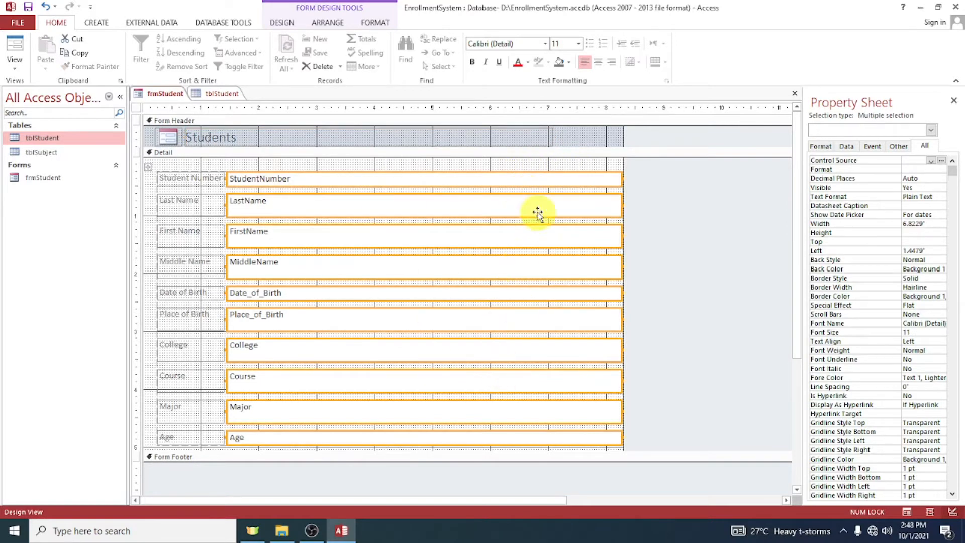
click(524, 166)
click(522, 170)
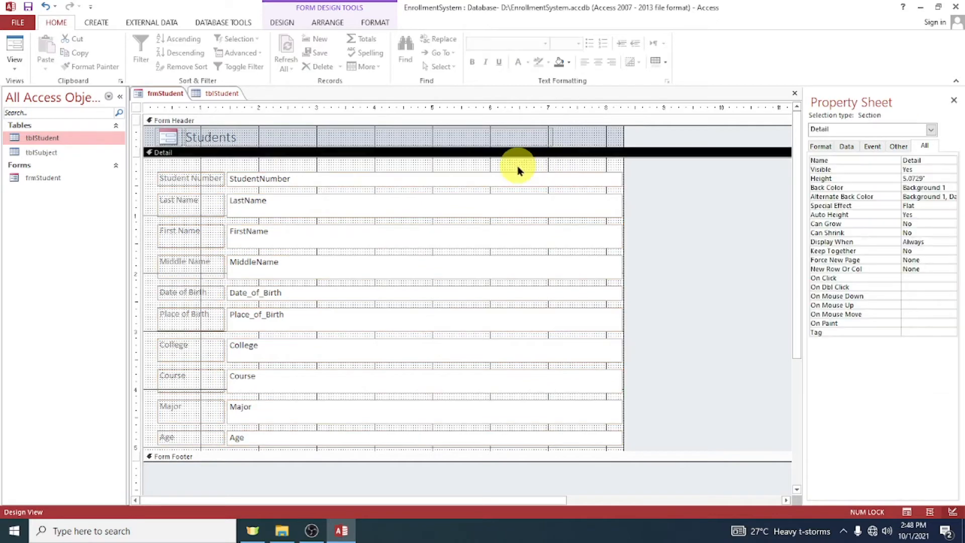
drag(517, 166, 532, 457)
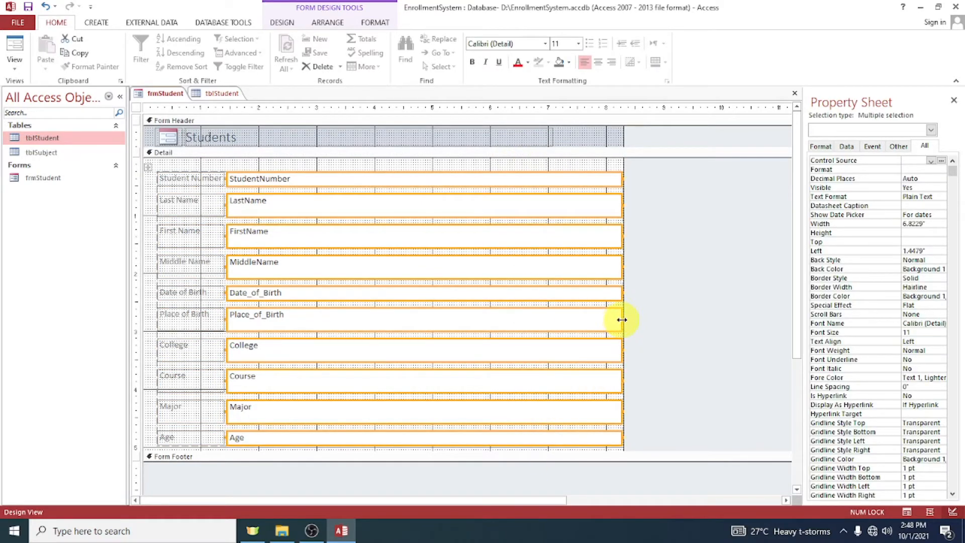
drag(622, 319, 413, 325)
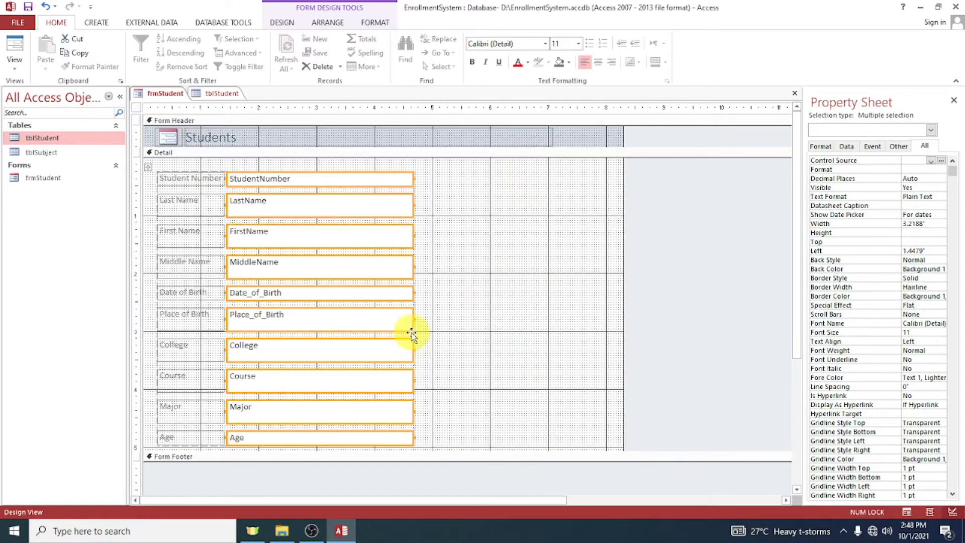
Narrow the Students header label to about 3.94 inches and reduce the form's width to about 5 inches
click(527, 137)
drag(554, 135, 413, 148)
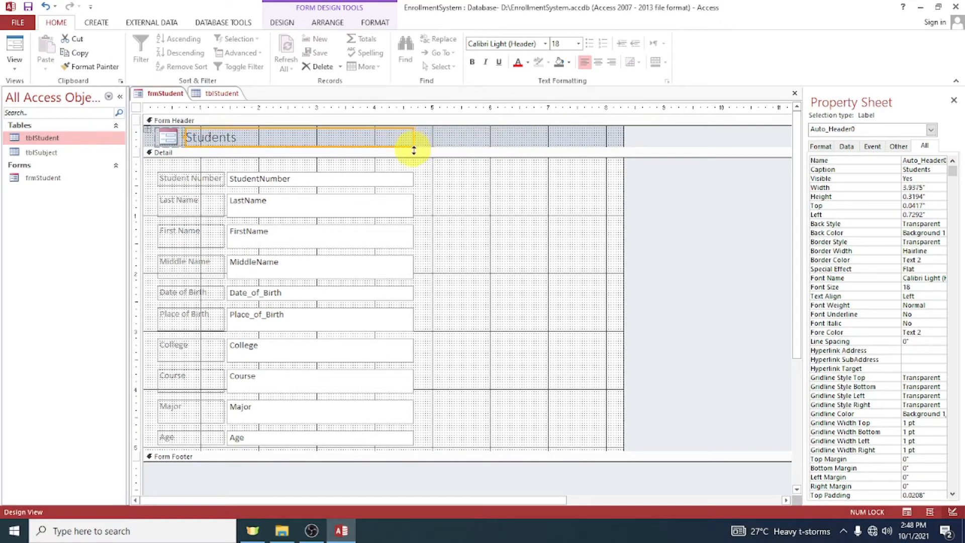
click(697, 346)
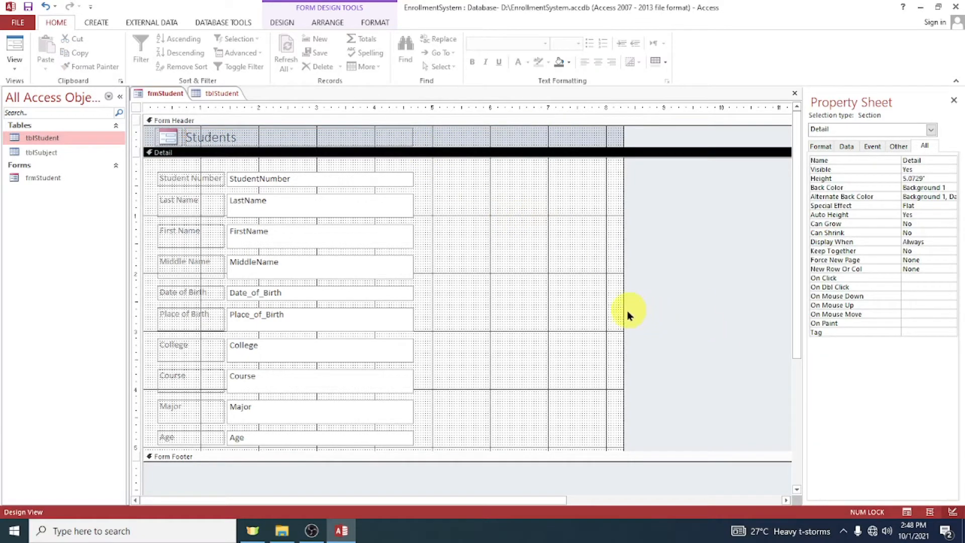
drag(624, 310, 430, 341)
click(400, 320)
click(369, 177)
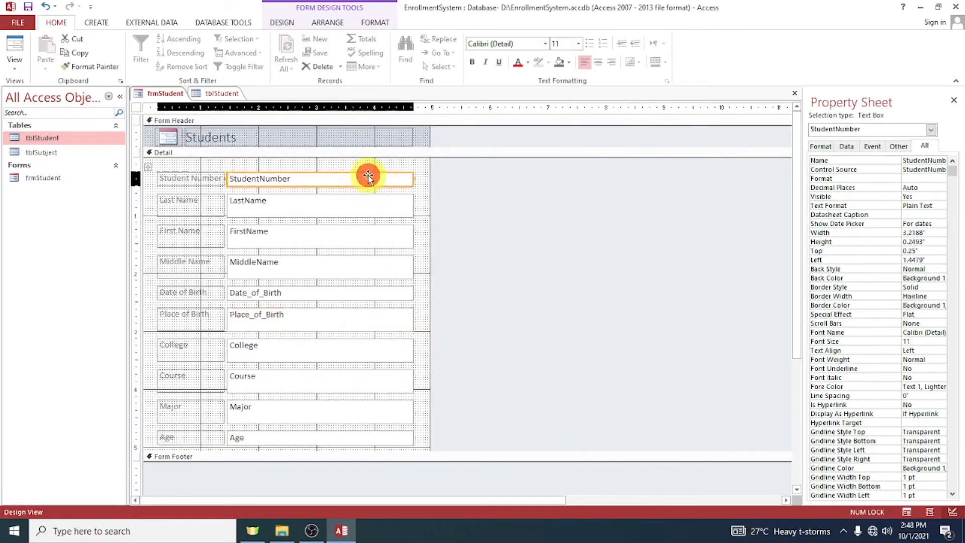
click(390, 143)
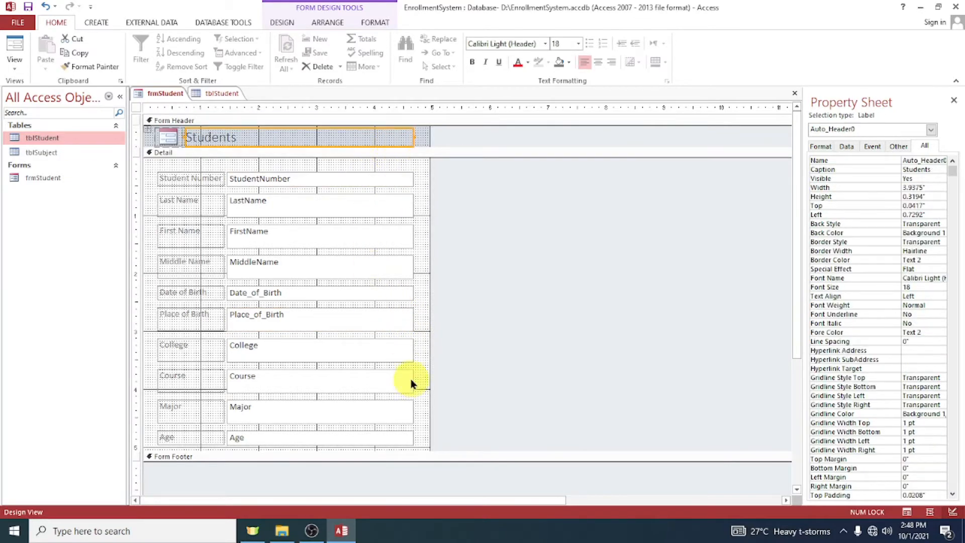
Adjust the form's right edge to a width of about 4.83 inches, just beyond the Detail text boxes
drag(430, 352, 414, 353)
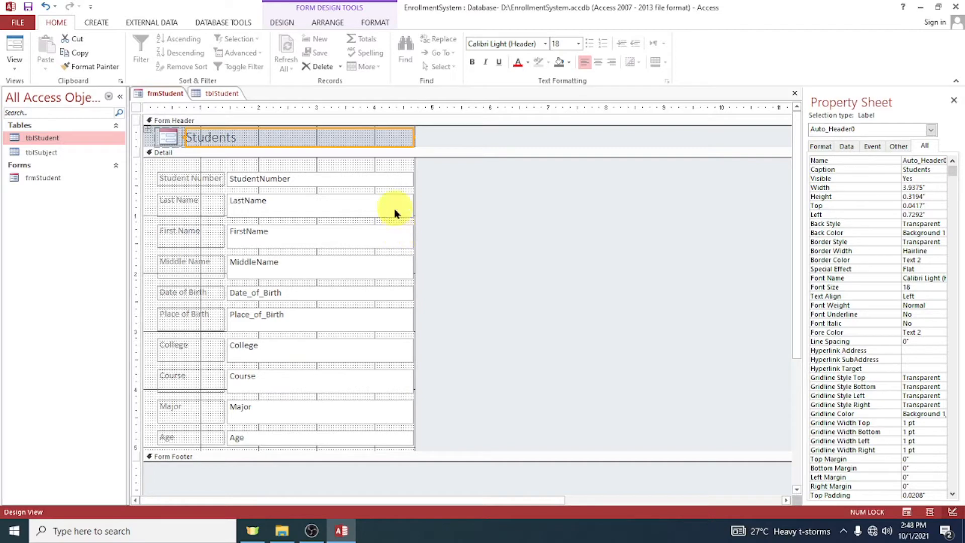
click(383, 179)
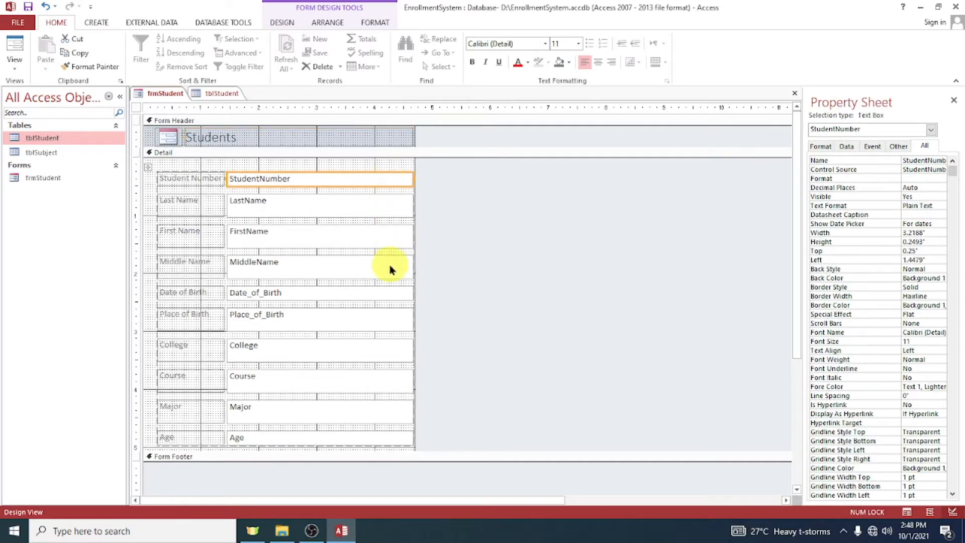
drag(415, 281, 423, 289)
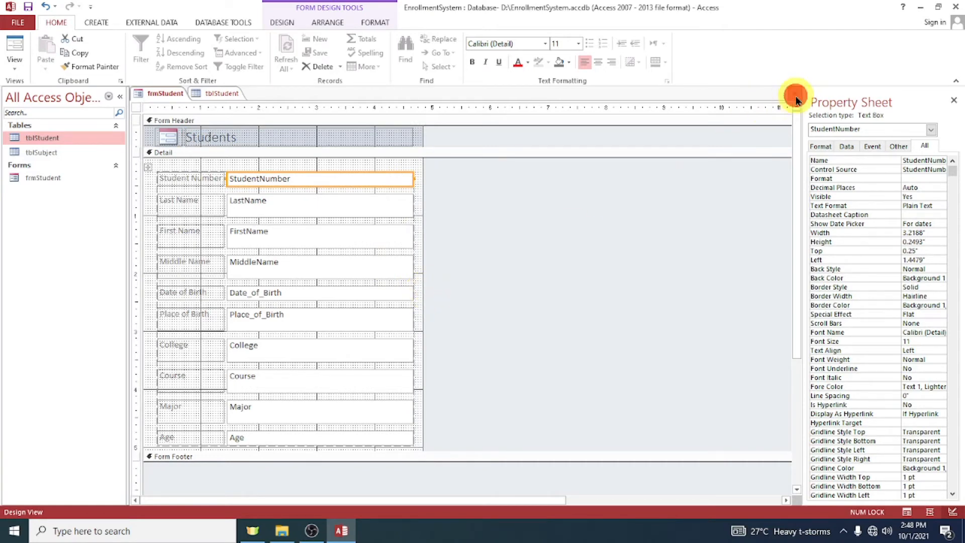
Close the frmStudent design and the tblStudent table, and open frmStudent in Form View
click(795, 93)
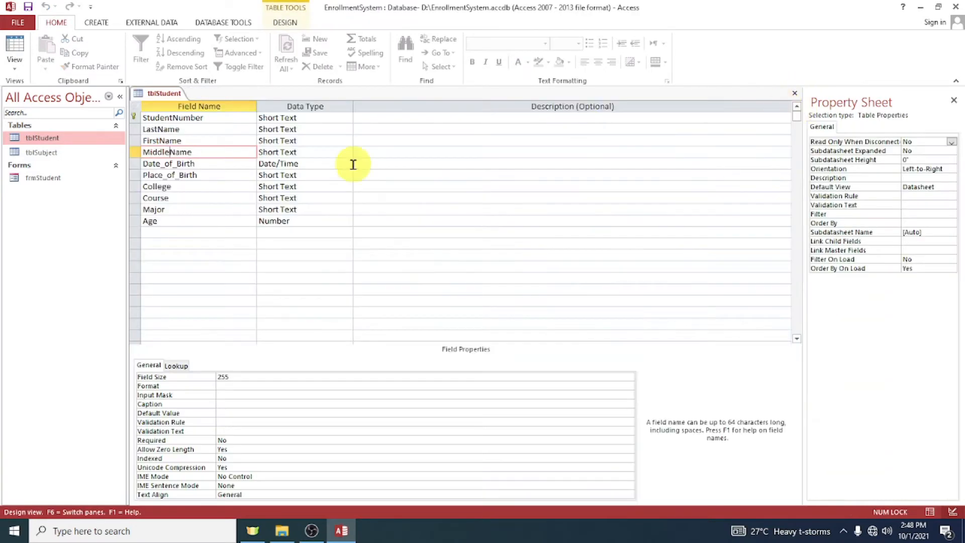
click(794, 94)
double_click(54, 178)
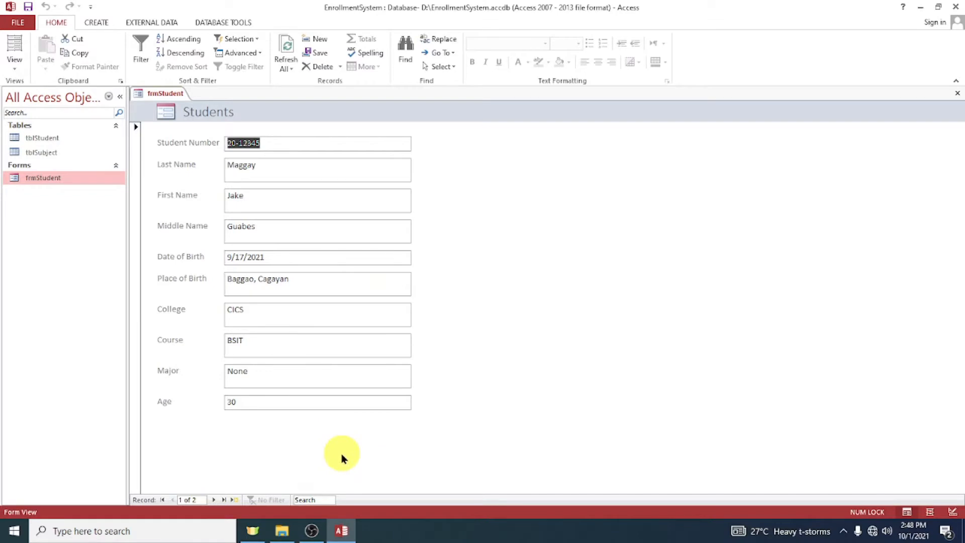
Review the fields of the first student record and advance to the second record to check its values
click(246, 143)
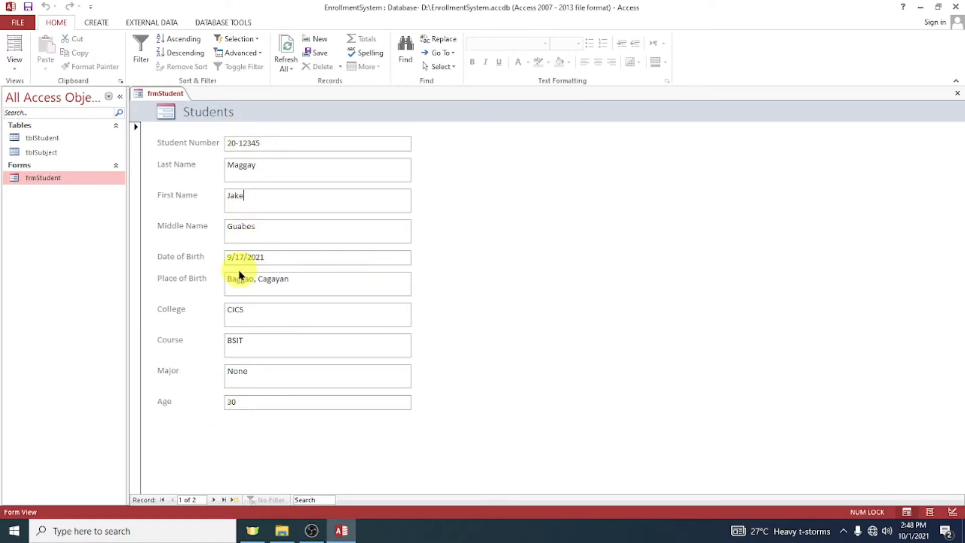
click(213, 500)
click(257, 402)
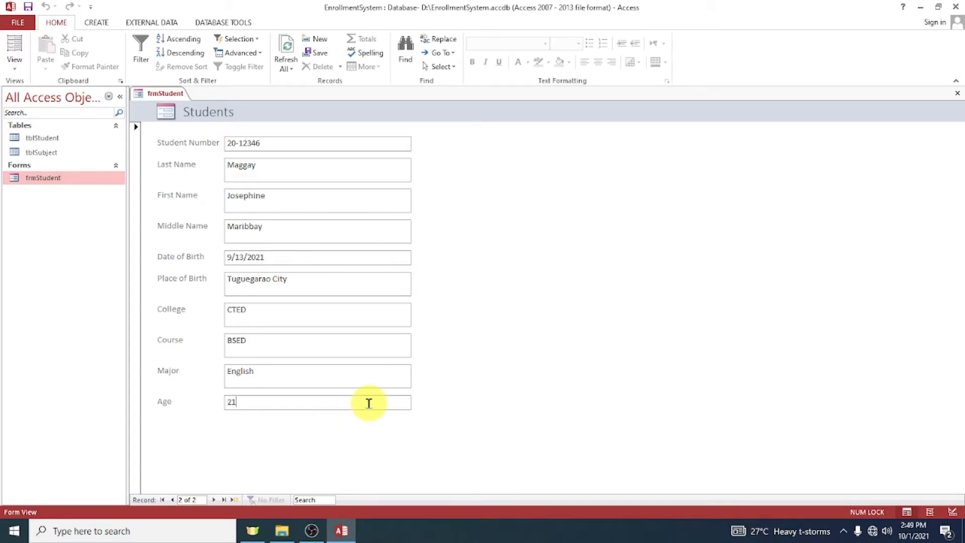
Reopen frmStudent in Design View and extend the Detail section to a height of about 5.67 inches
click(960, 92)
right_click(84, 180)
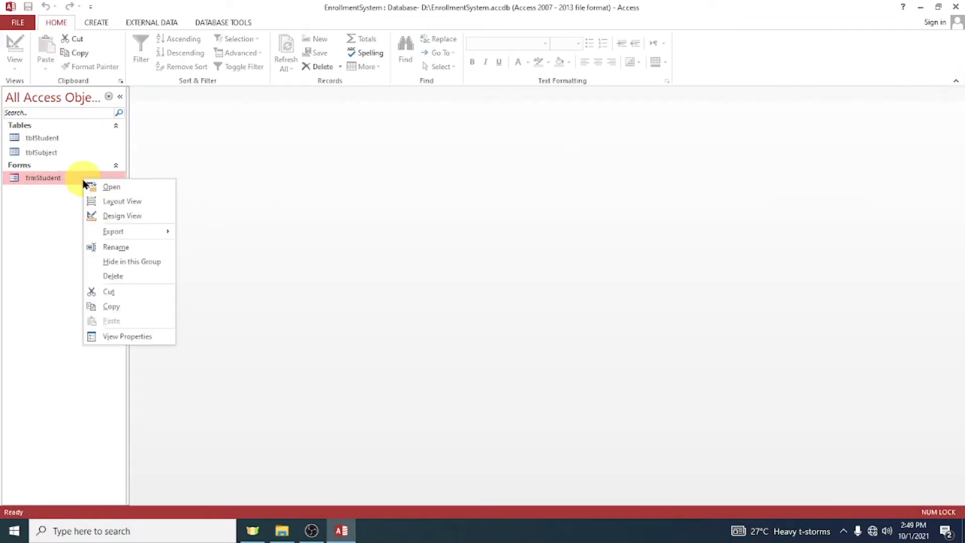
click(115, 217)
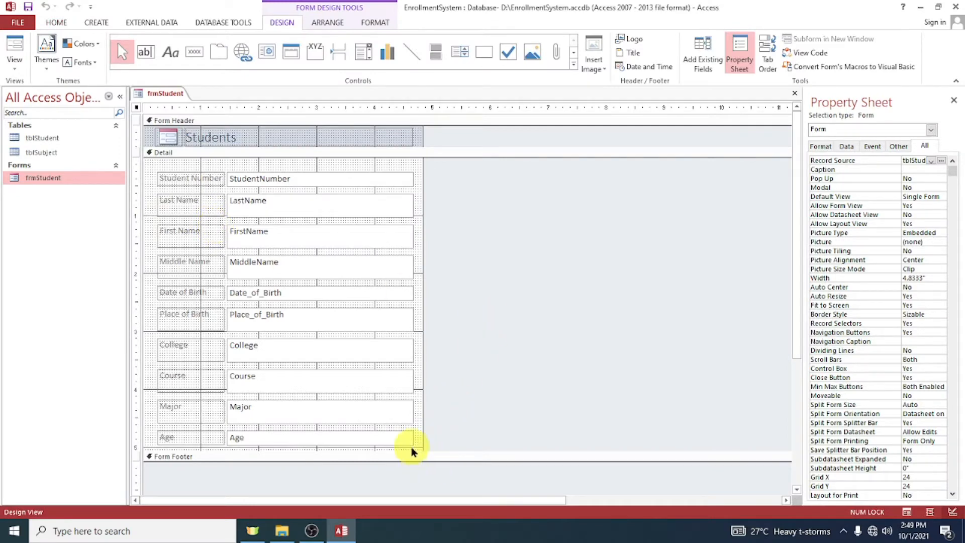
drag(409, 449, 425, 488)
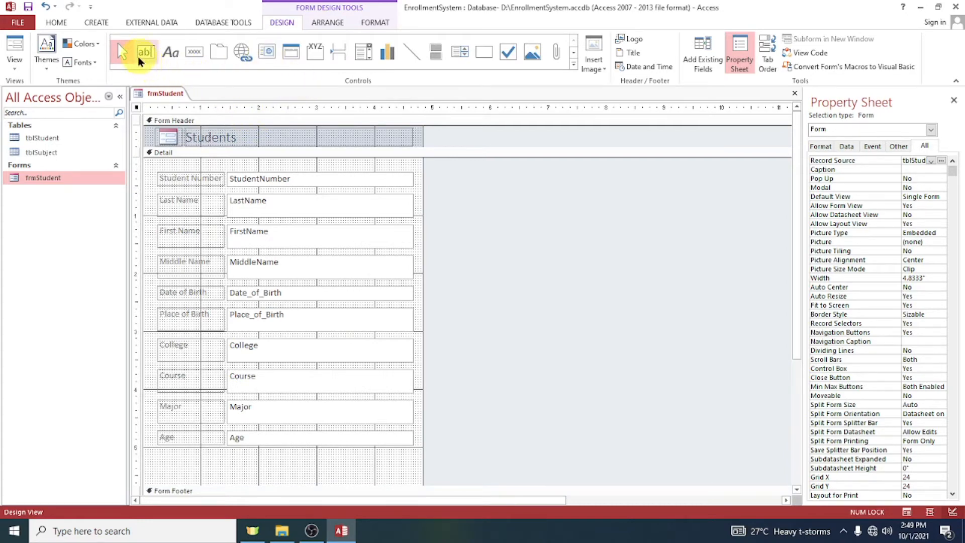
Add a Go To First Record command button below the Age label, about 0.25 inches from the form's left edge
click(197, 54)
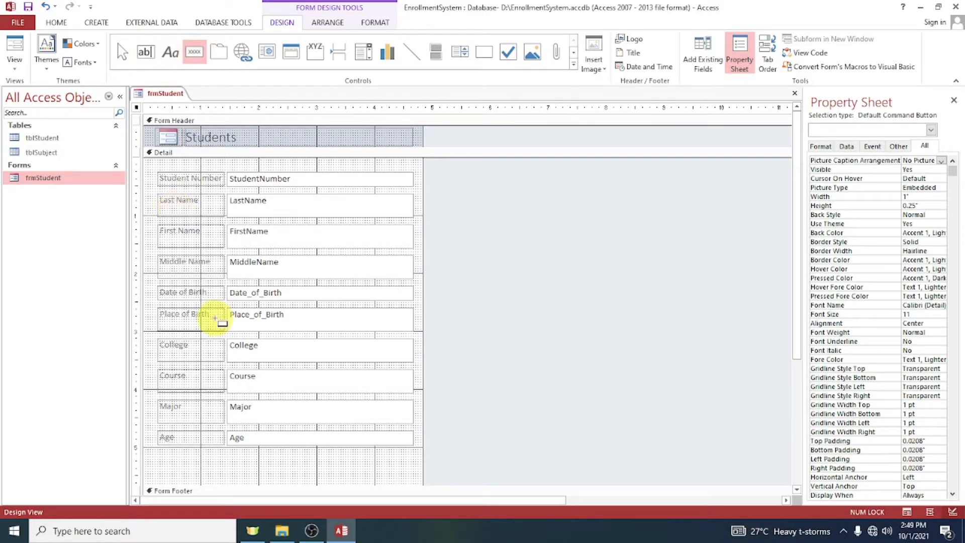
click(163, 461)
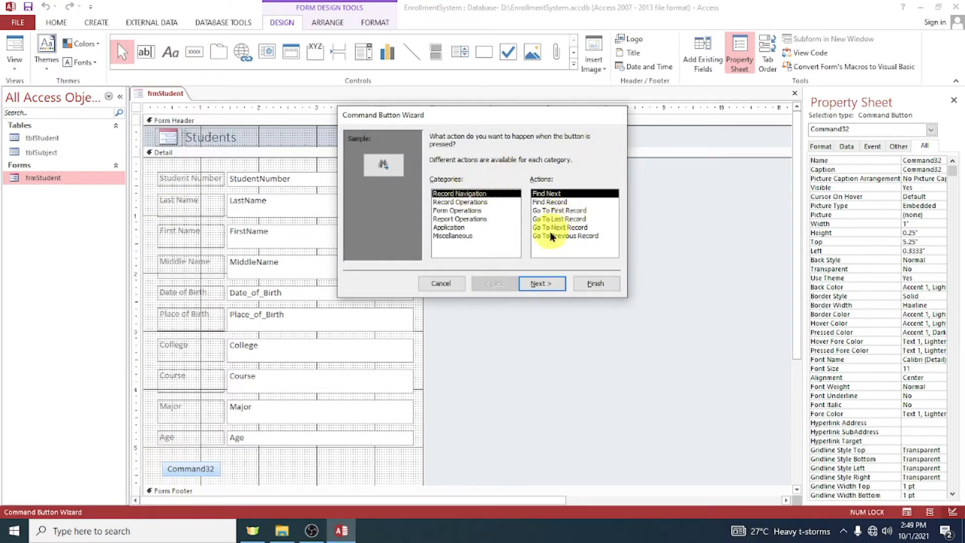
click(560, 210)
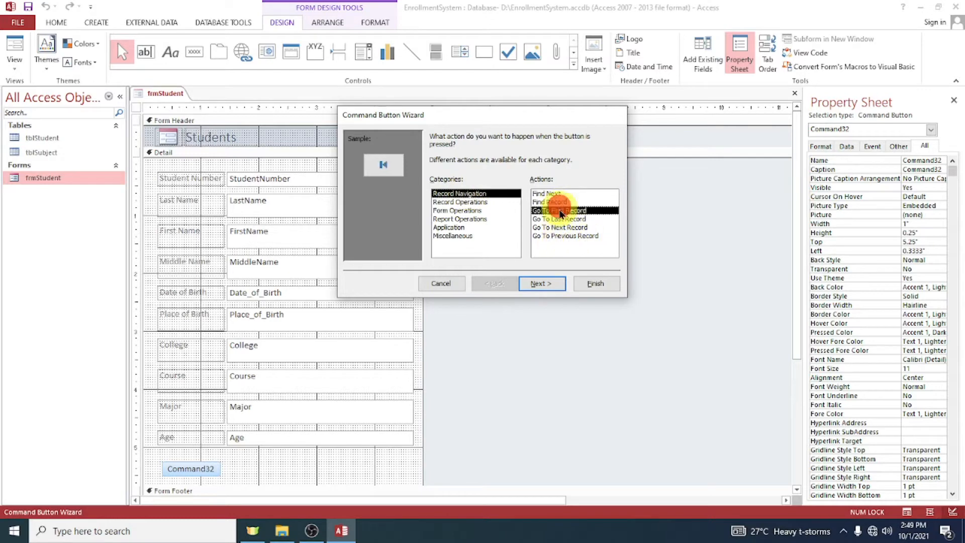
click(594, 284)
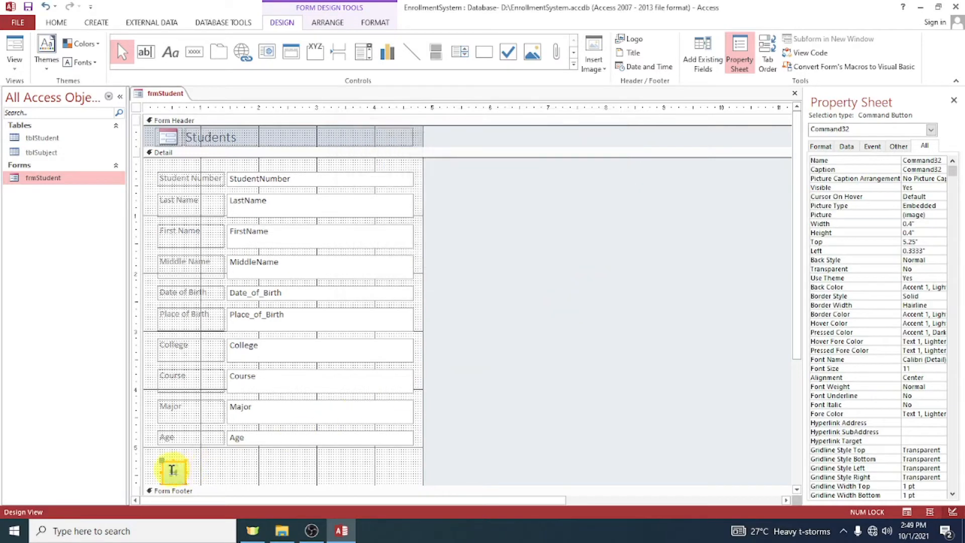
click(217, 468)
drag(179, 468, 174, 457)
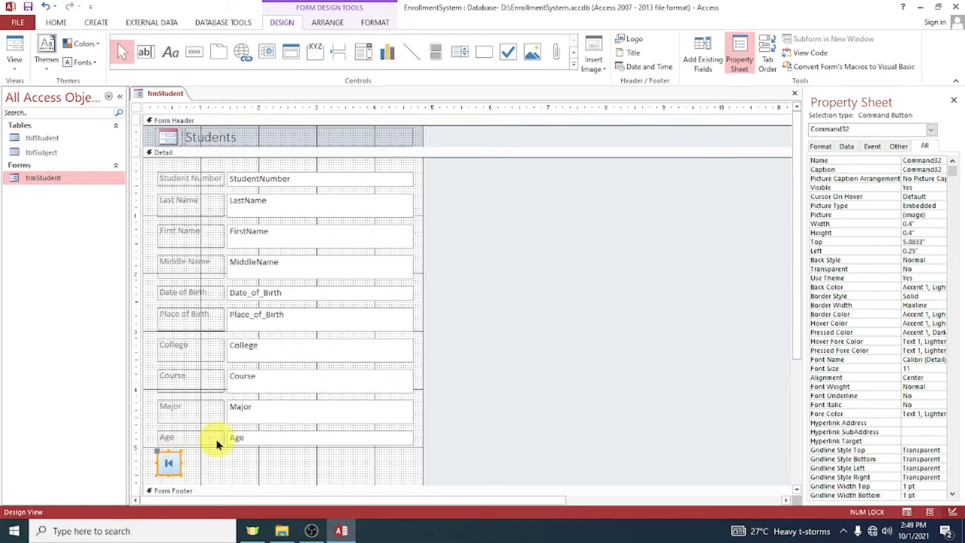
Add a Go To Previous Record command button and align it directly beside the first-record button
click(194, 52)
click(197, 458)
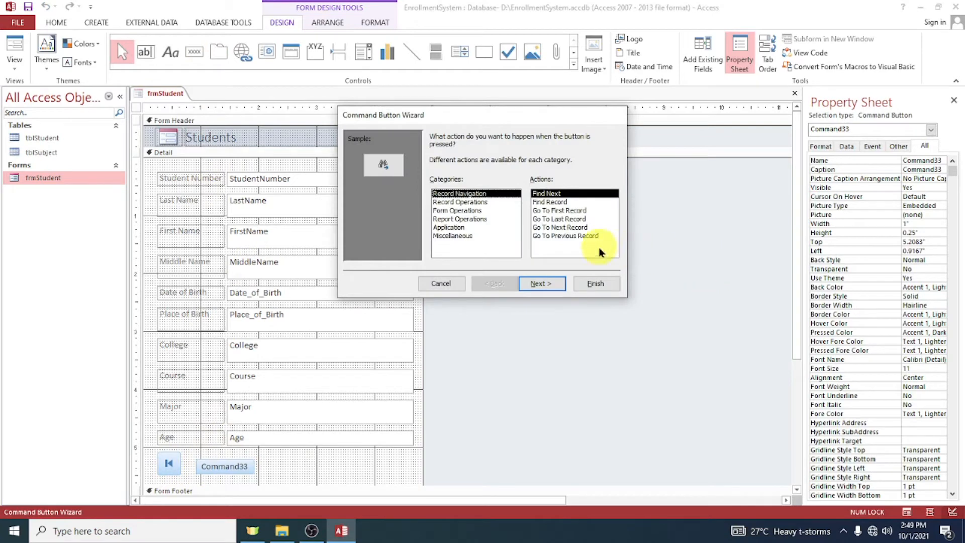
click(569, 235)
click(600, 284)
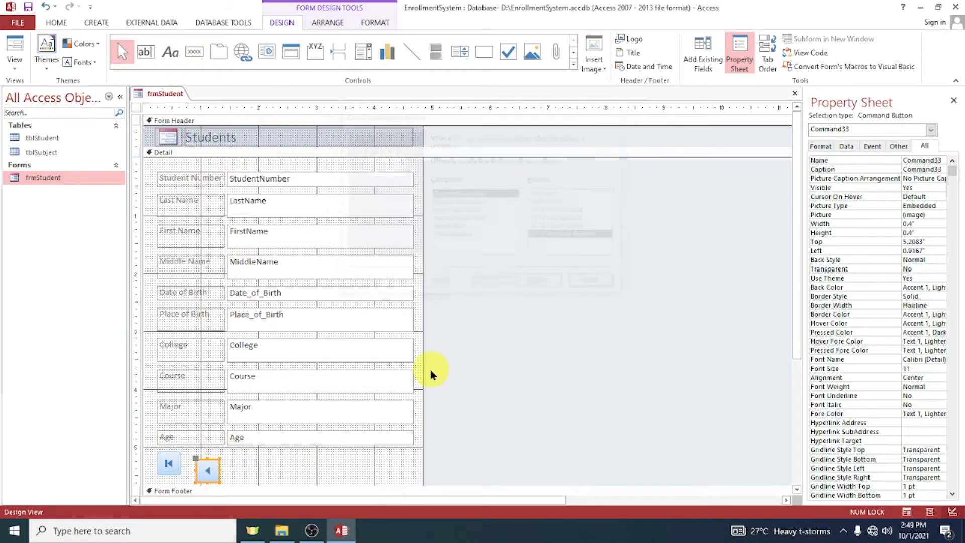
click(258, 457)
click(200, 462)
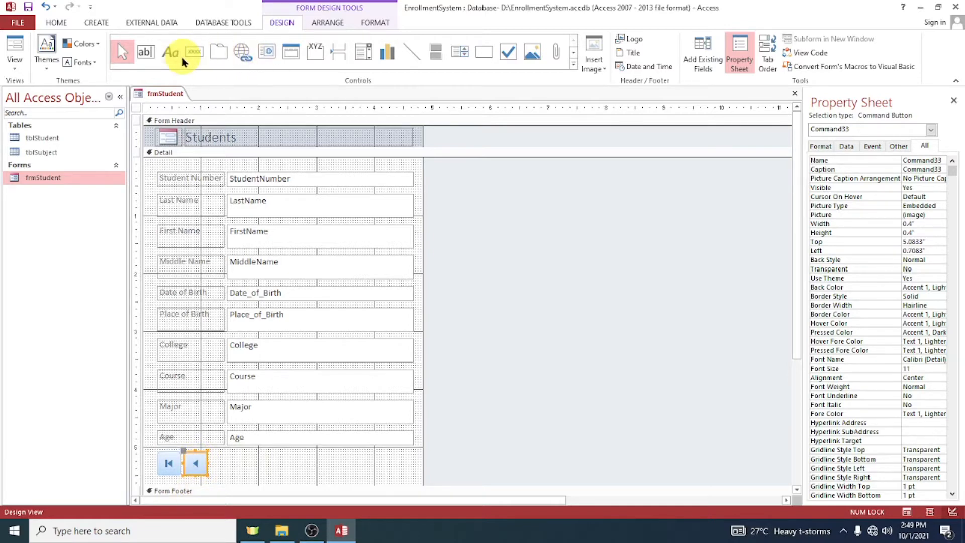
Add a Go To Last Record command button and align it directly beside the previous-record button
click(194, 52)
click(223, 463)
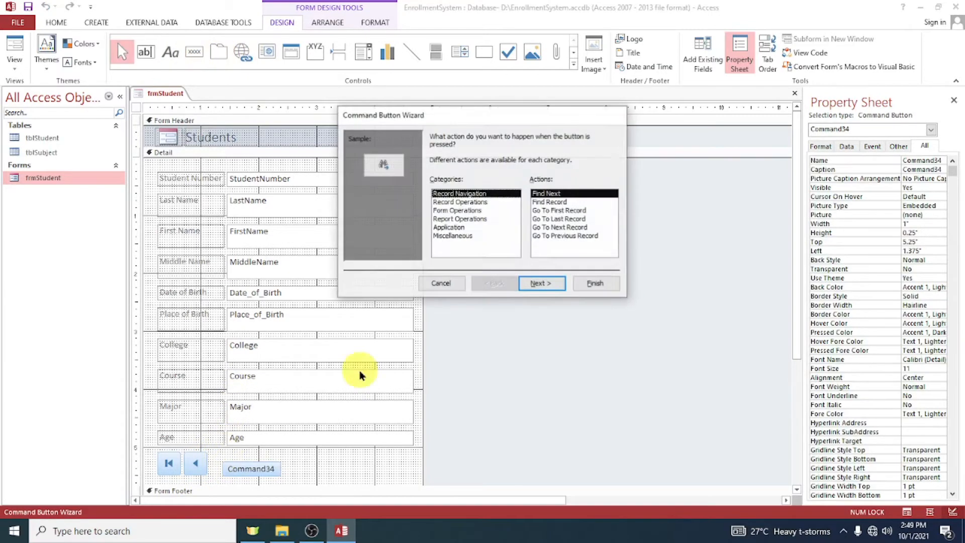
click(560, 219)
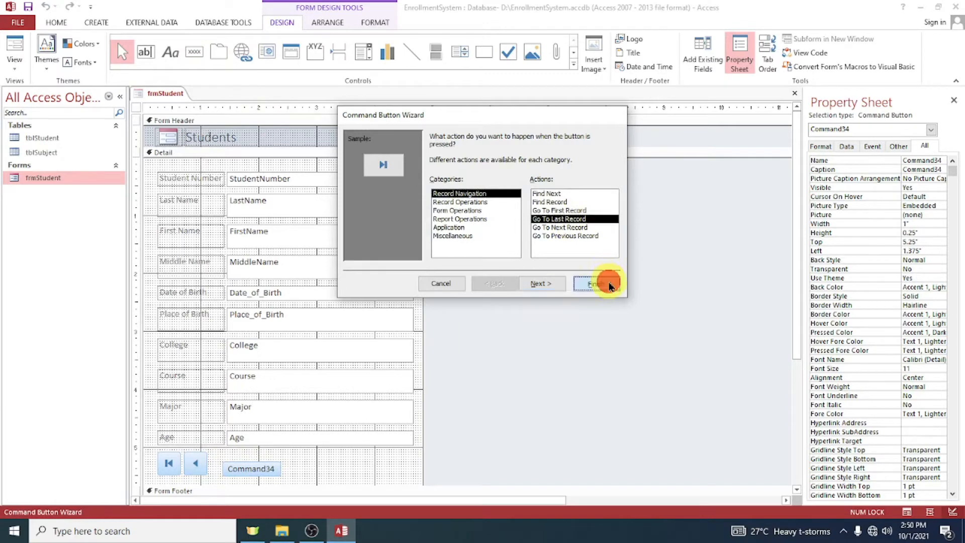
click(596, 283)
click(275, 466)
drag(233, 469, 221, 459)
click(265, 463)
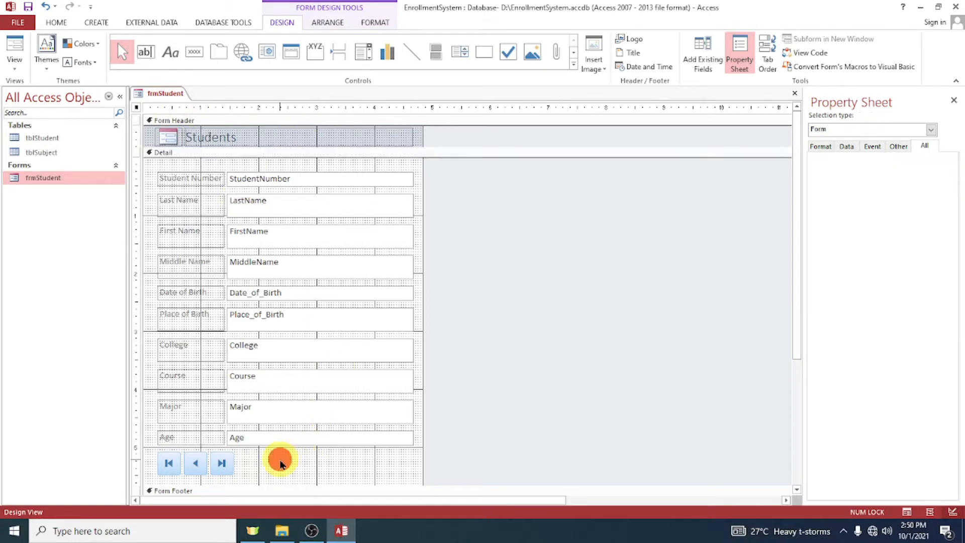
Move the last-record button right to about 1.63 inches, leaving a one-button gap after the previous-record button
click(221, 460)
click(284, 465)
click(225, 462)
drag(222, 460, 248, 463)
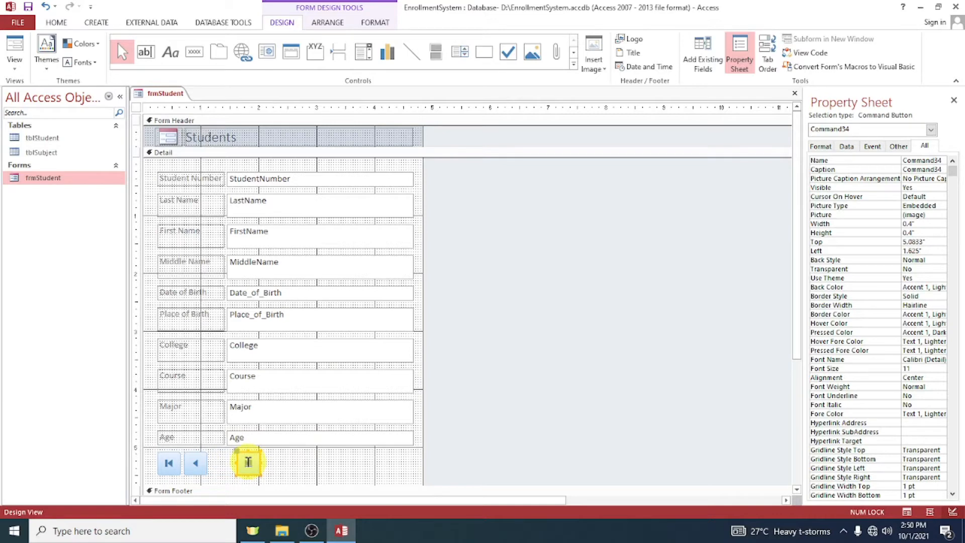
Add a Go To Next Record command button and fit it into the gap between the previous-record and last-record buttons
click(194, 52)
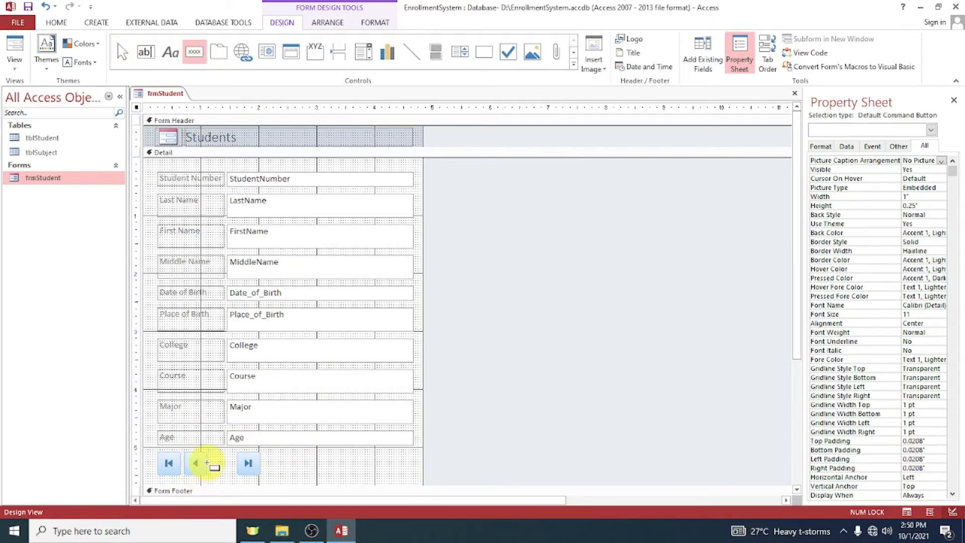
click(216, 459)
click(564, 228)
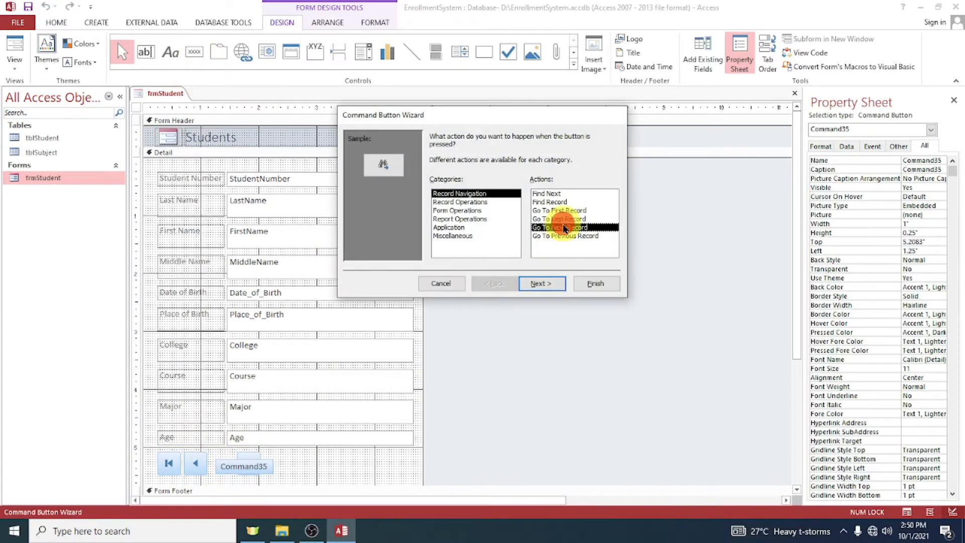
click(593, 283)
click(283, 464)
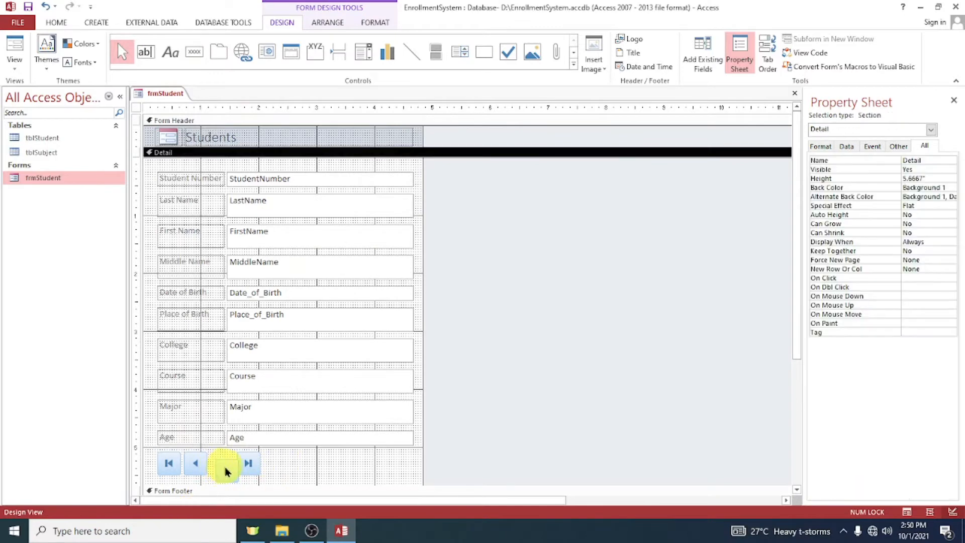
drag(226, 469, 221, 463)
click(283, 466)
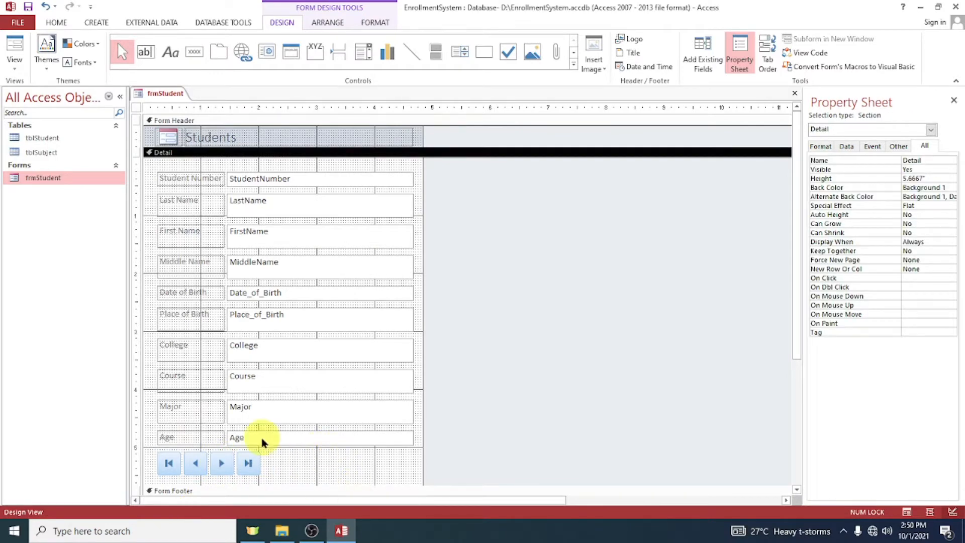
Add an Add New Record command button from Record Operations and align it directly beside the last-record button
click(196, 55)
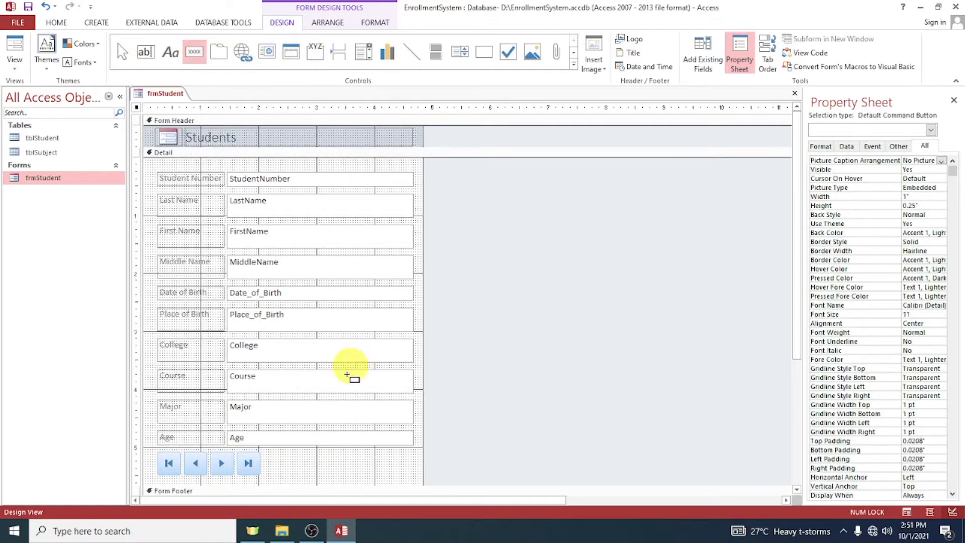
click(282, 459)
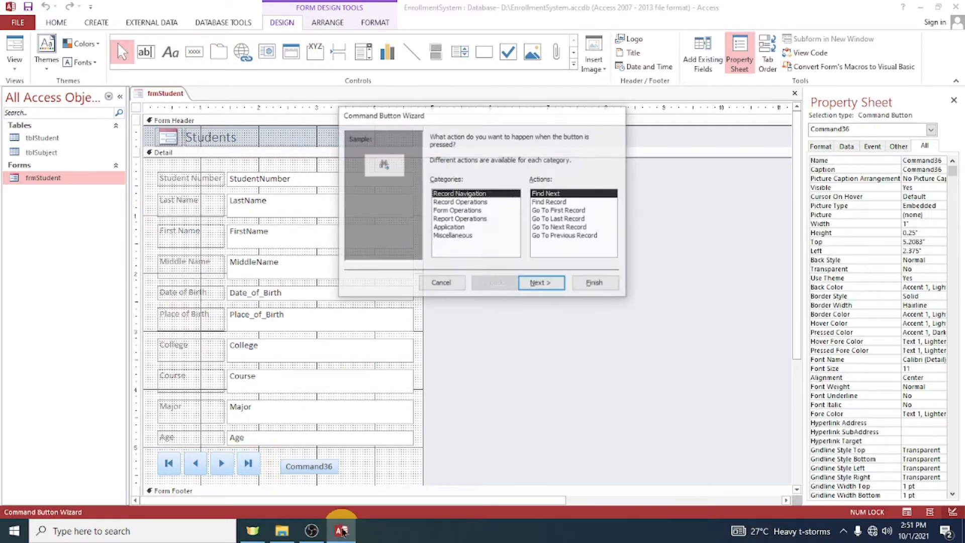
click(462, 203)
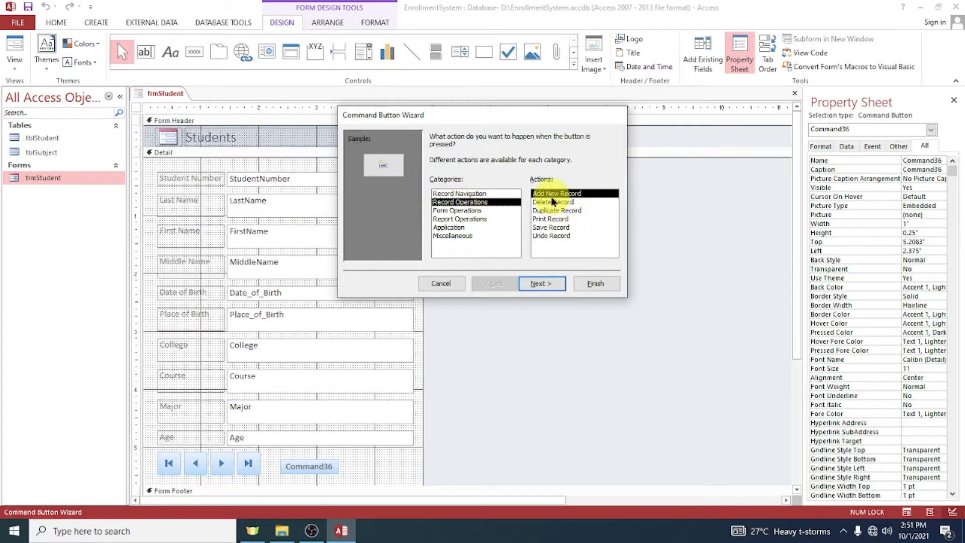
click(588, 282)
click(308, 464)
drag(293, 467, 274, 461)
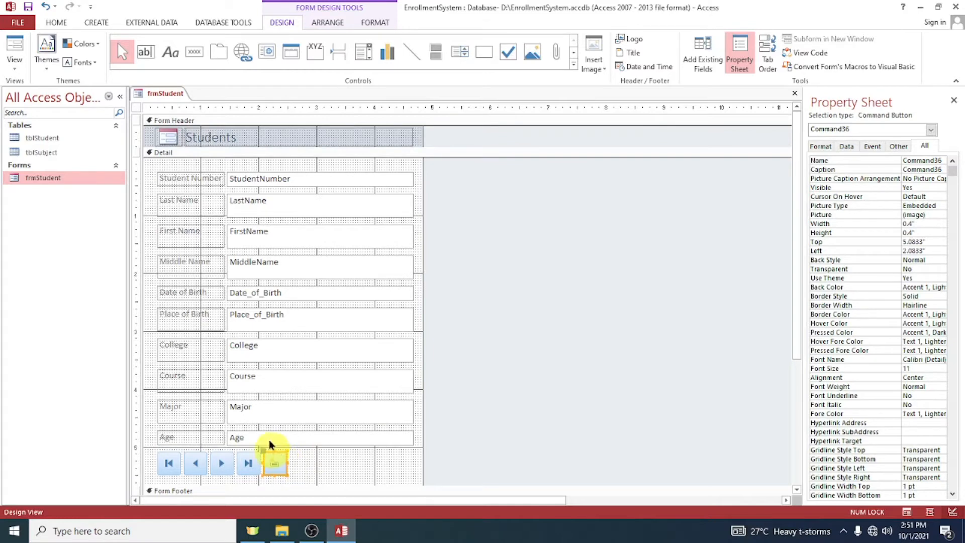
Add a Save Record command button from Record Operations and align it directly beside the add-record button
click(194, 52)
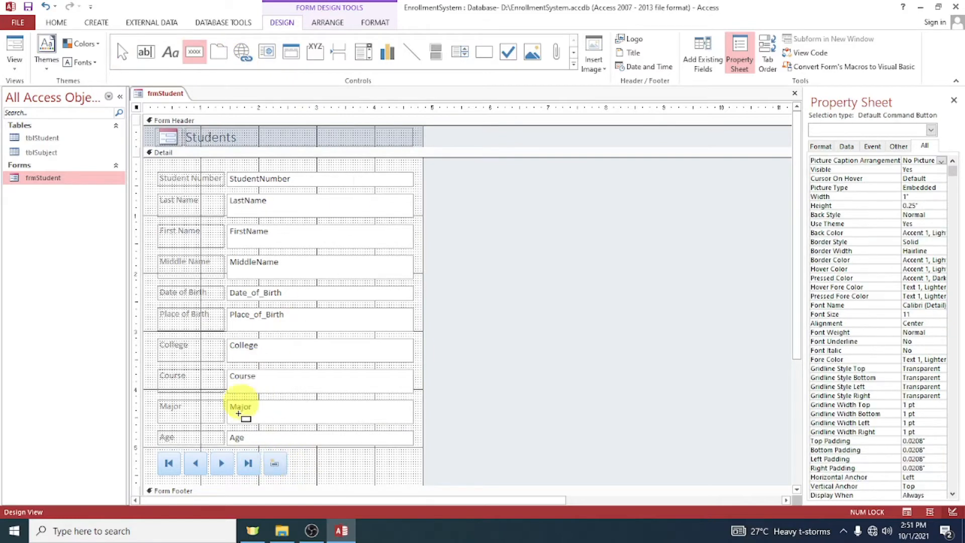
click(301, 457)
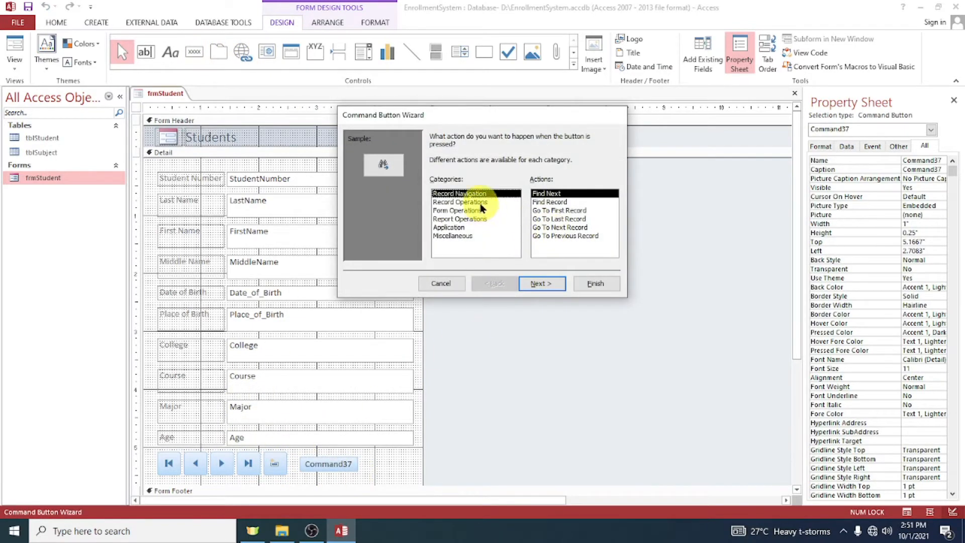
click(476, 202)
click(553, 227)
click(594, 283)
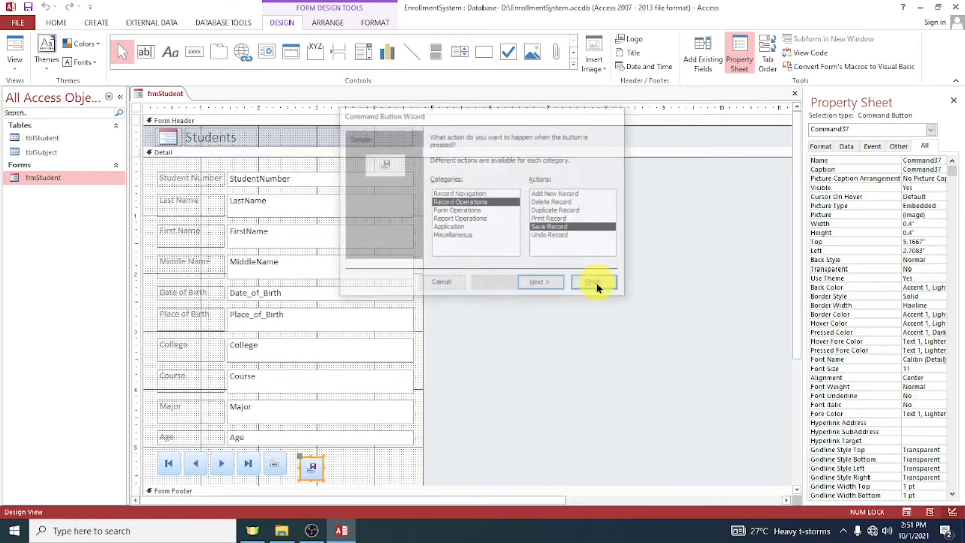
click(328, 439)
drag(314, 469, 301, 462)
click(334, 457)
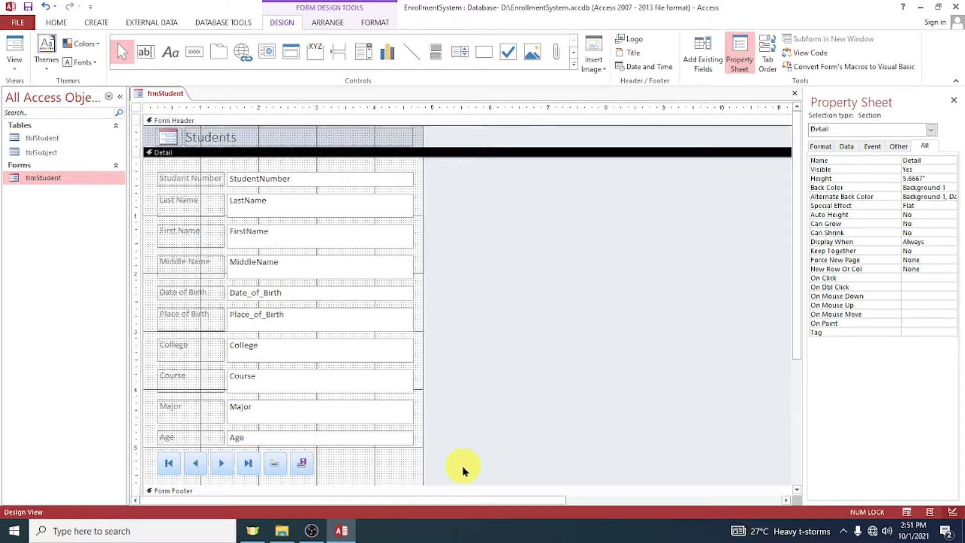
Add a Delete Record command button from Record Operations and place it directly beside the save-record button, at about 3 inches from the left
click(201, 56)
click(333, 461)
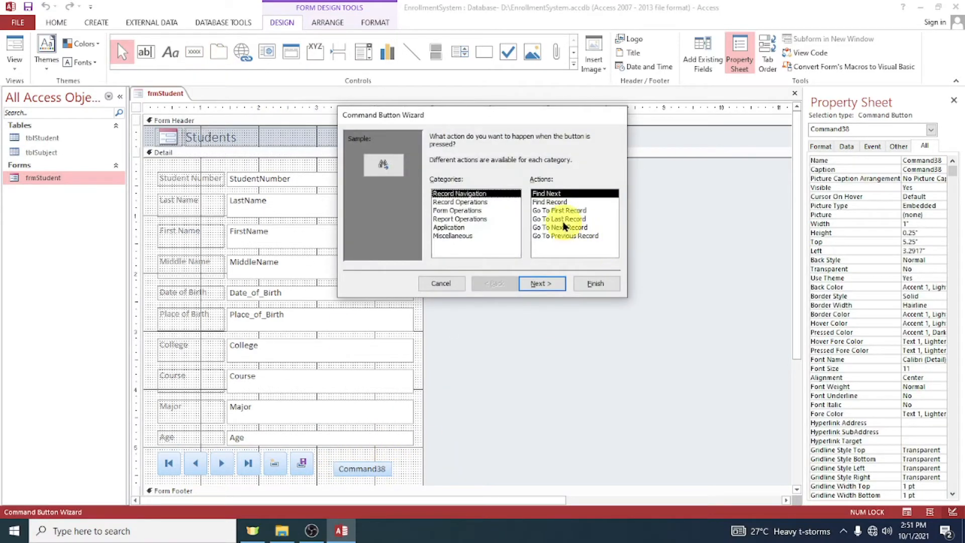
click(490, 202)
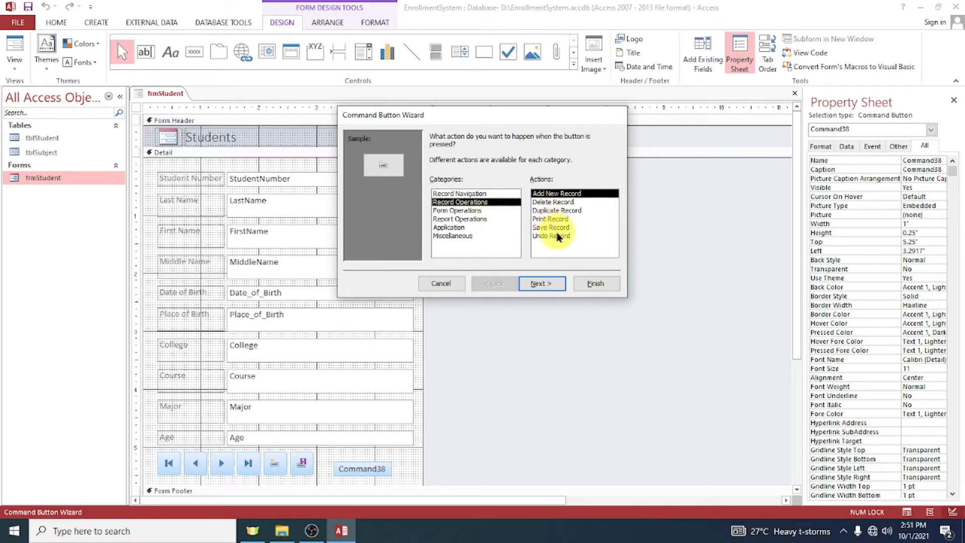
click(553, 202)
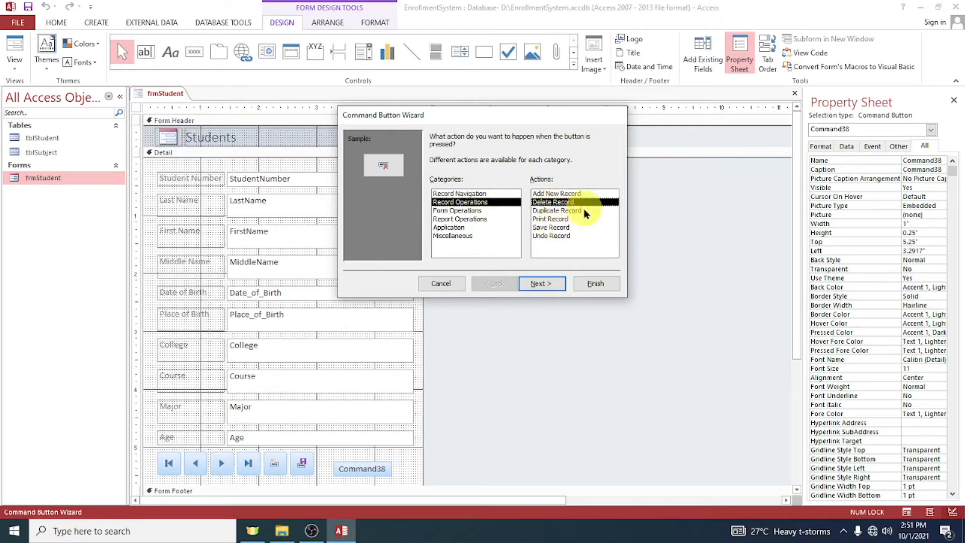
click(589, 281)
click(372, 460)
click(346, 471)
drag(344, 472, 328, 462)
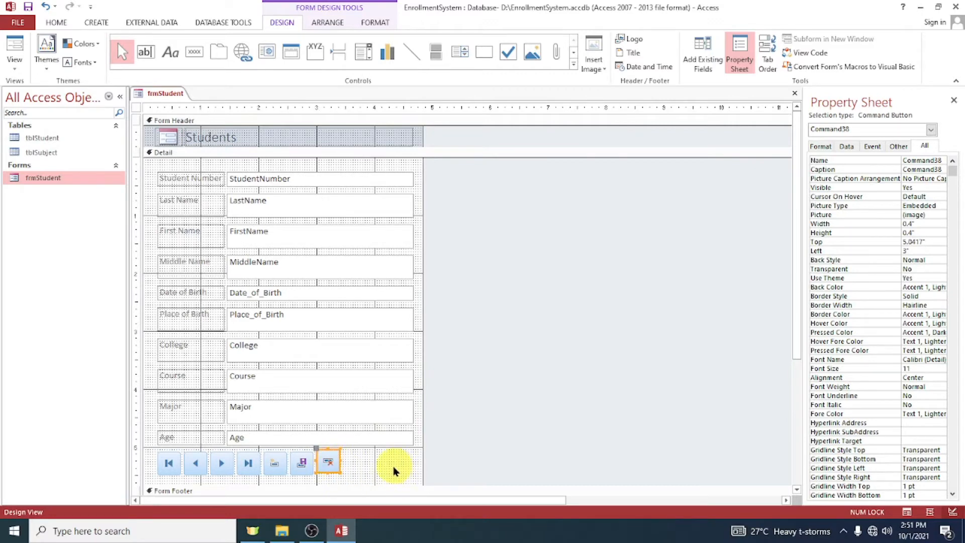
click(394, 470)
Add a Close Form command button from Form Operations and place it under the end of the Age field, at about 4.29 inches from the left
click(194, 51)
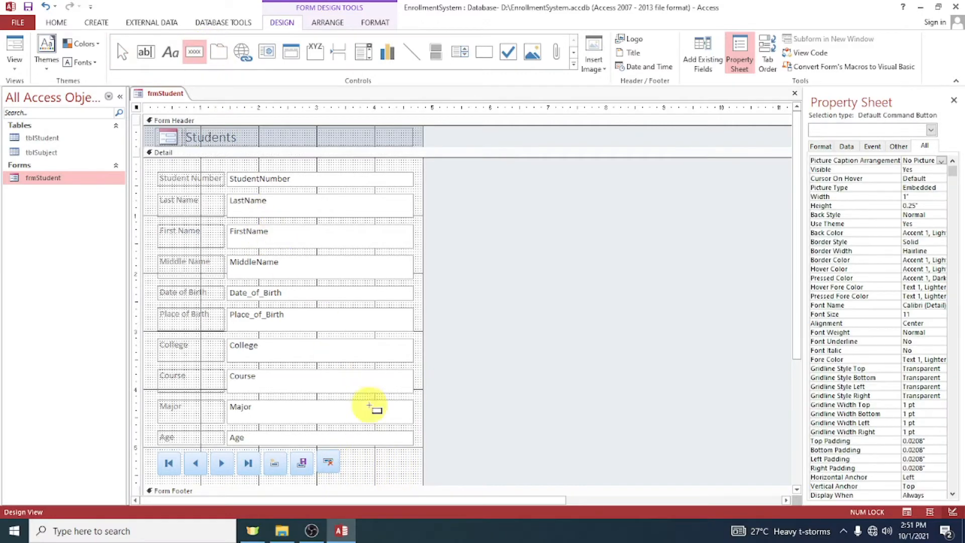
click(386, 460)
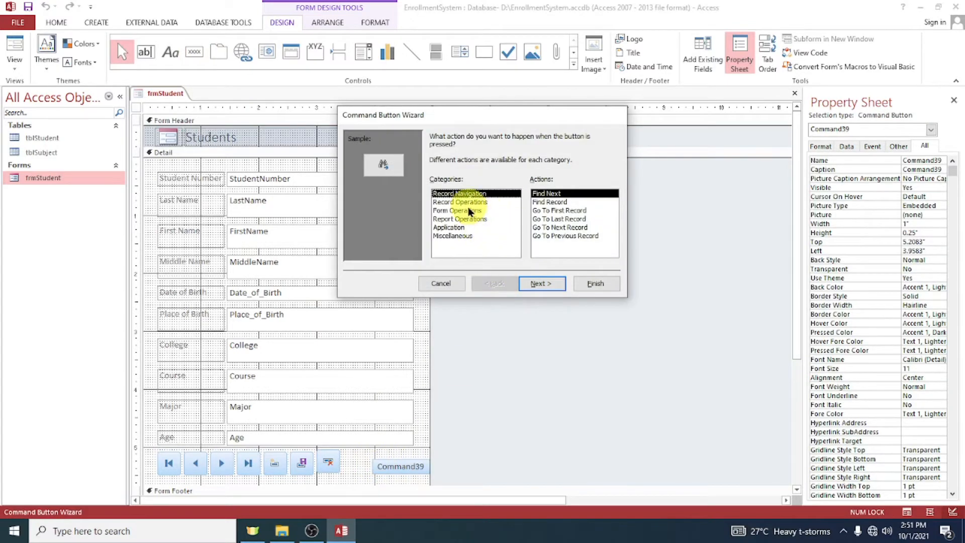
click(494, 211)
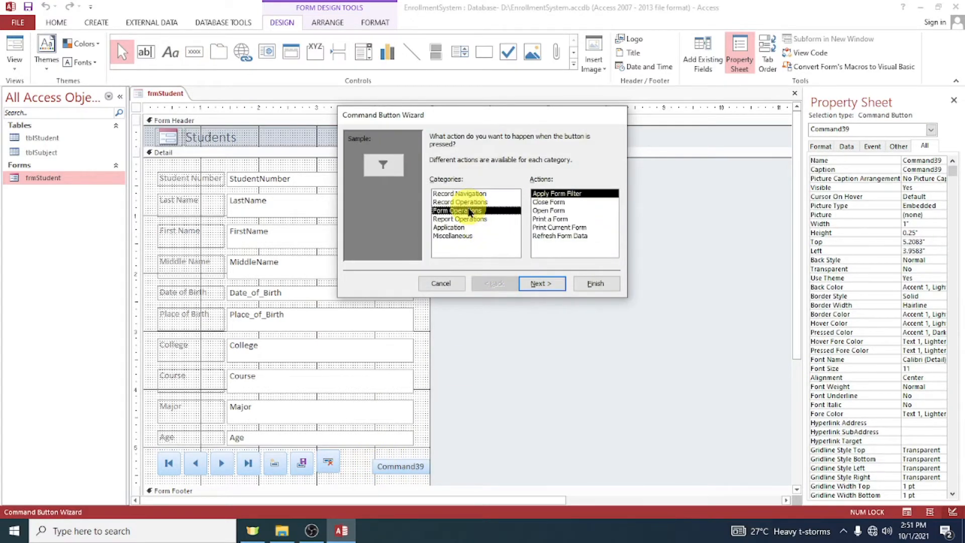
click(545, 202)
click(597, 284)
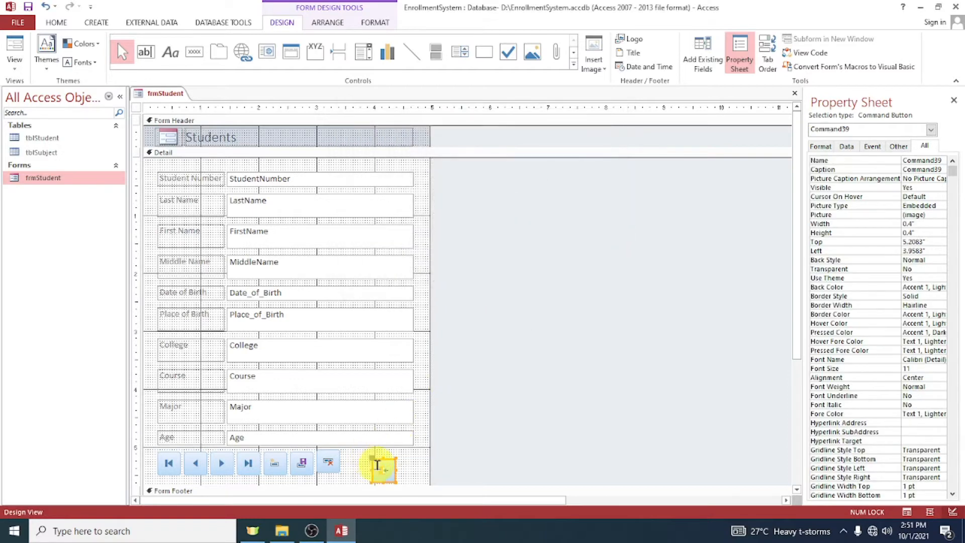
click(405, 463)
drag(381, 469, 399, 456)
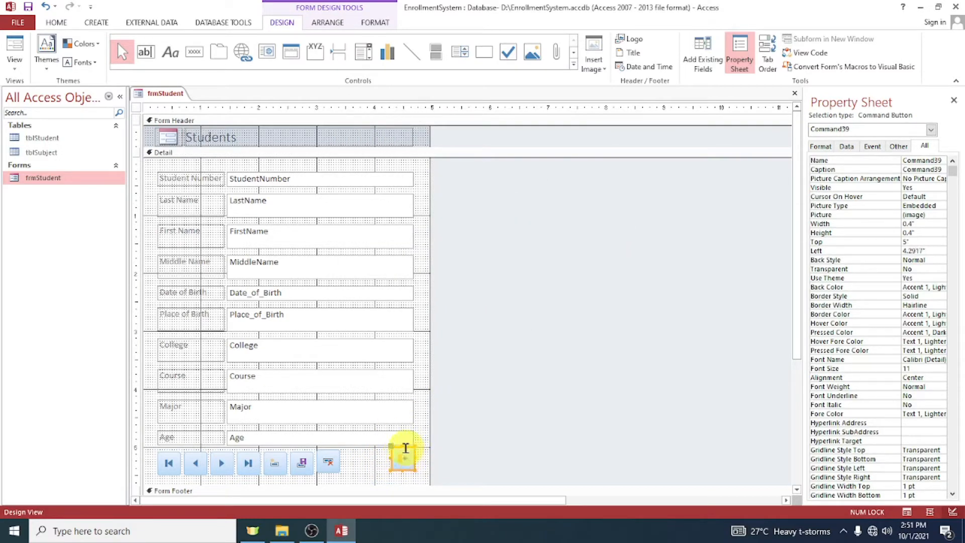
Shorten the Detail section to about 5.54 inches and close the form design
drag(377, 488, 372, 475)
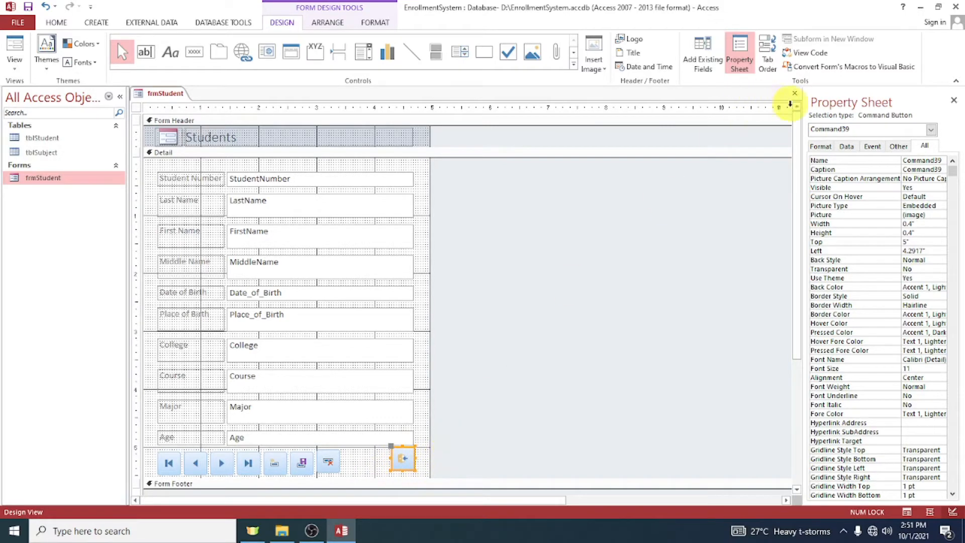
click(794, 94)
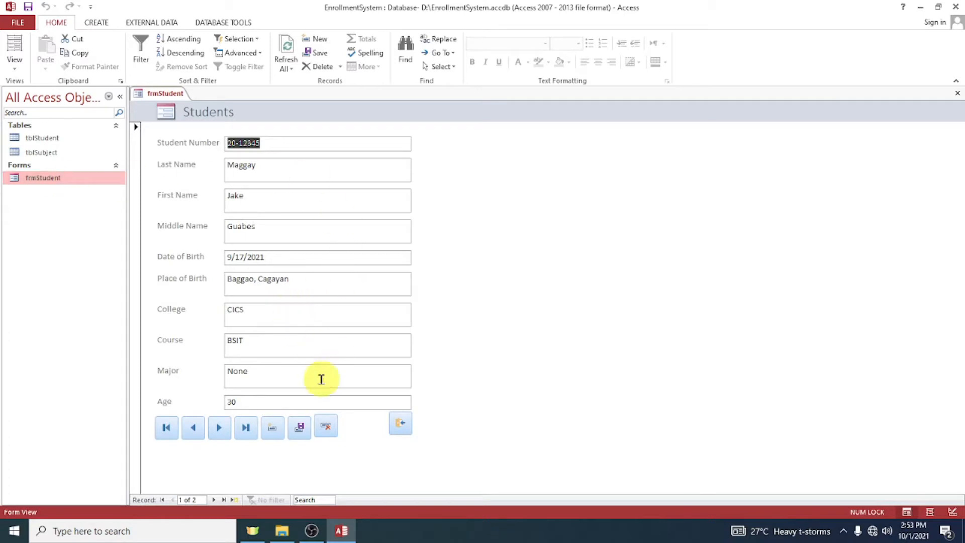
Test the form's next-record and previous-record buttons by moving forward to a blank record and back one record
click(219, 426)
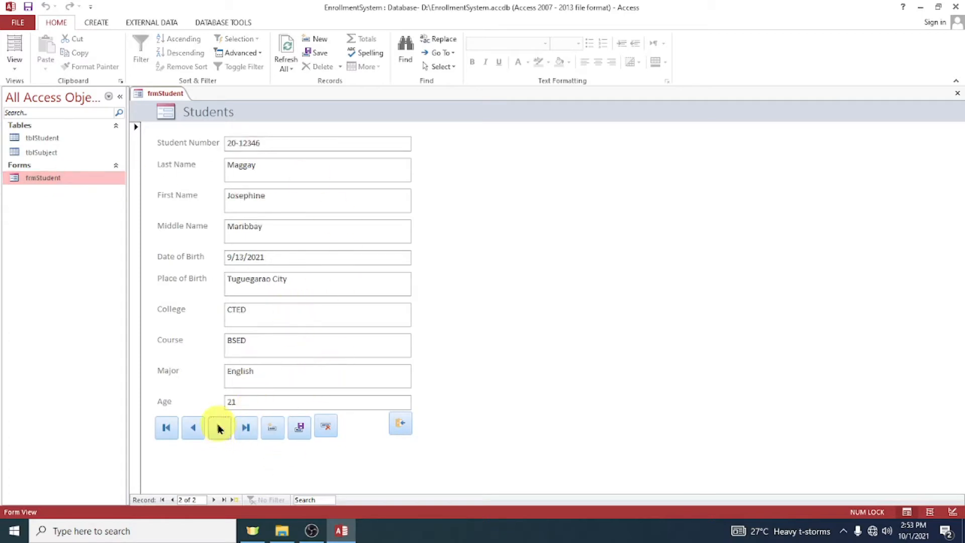
click(221, 428)
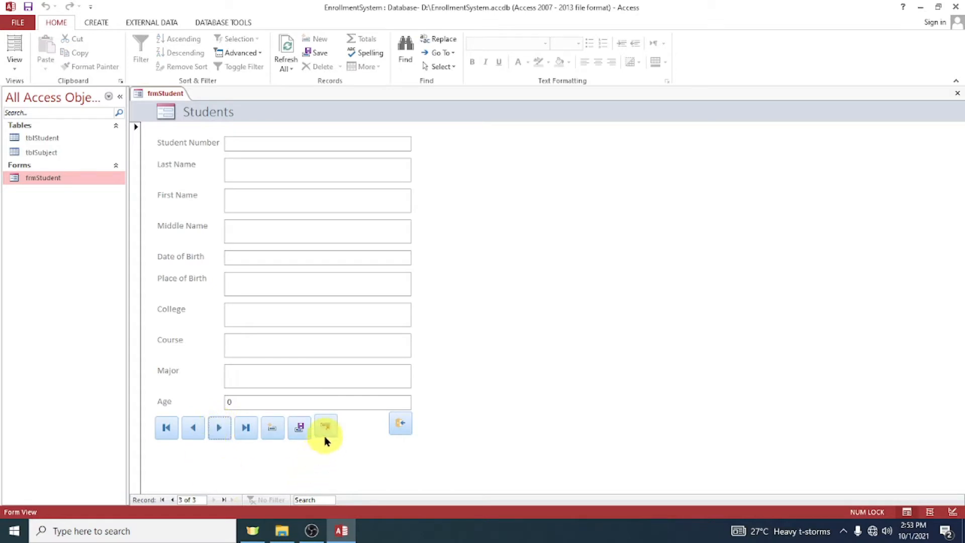
click(187, 431)
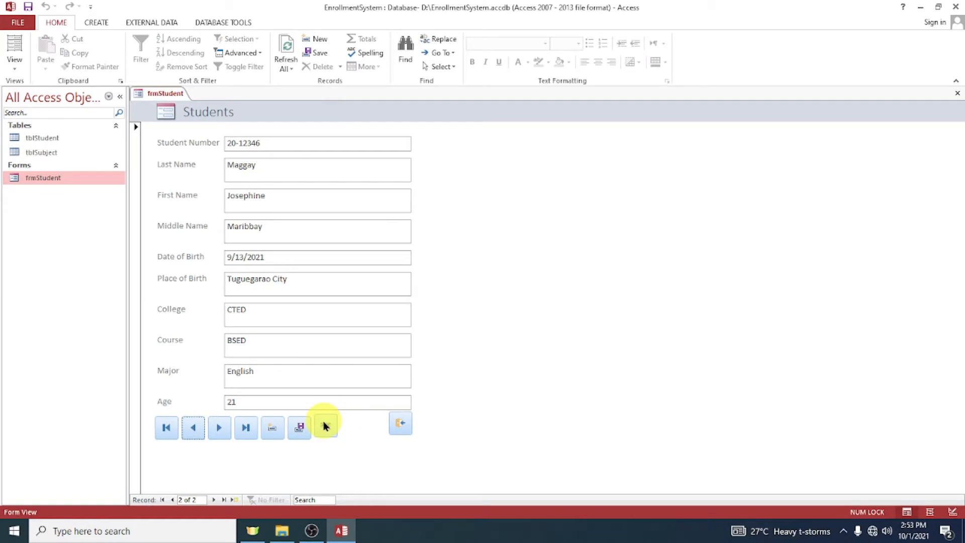
right_click(286, 457)
click(247, 453)
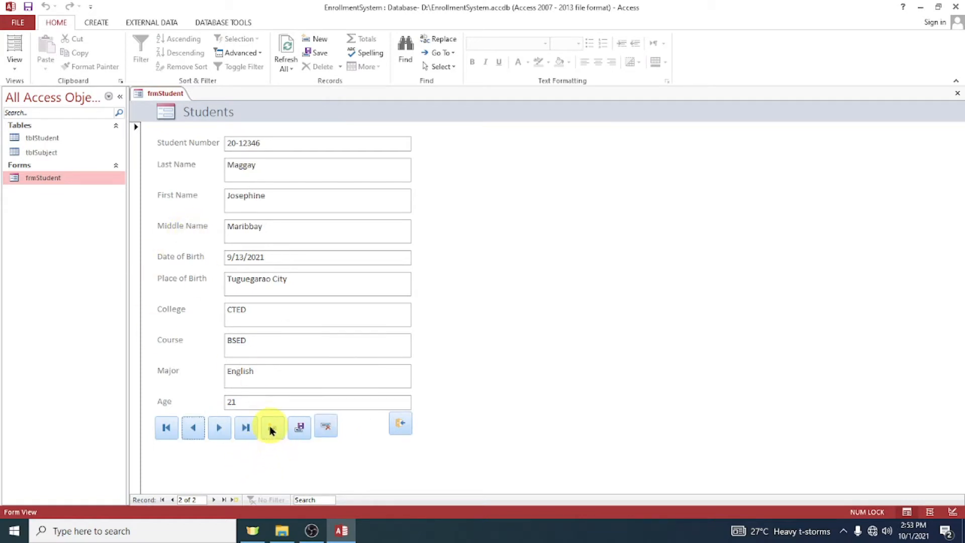
Start a new student record and enter the student number, full name, date of birth and place of birth Tuguegarao City
click(272, 428)
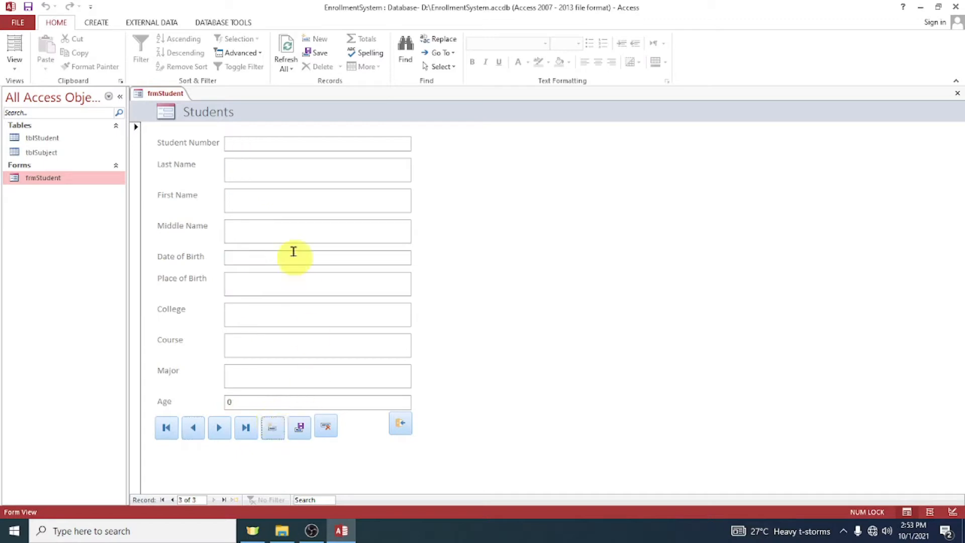
click(276, 147)
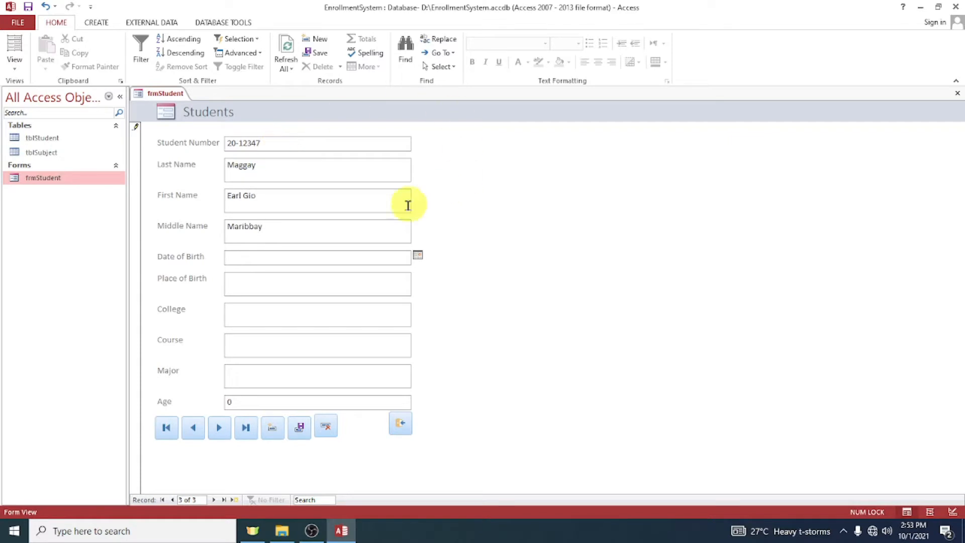
click(416, 255)
click(357, 307)
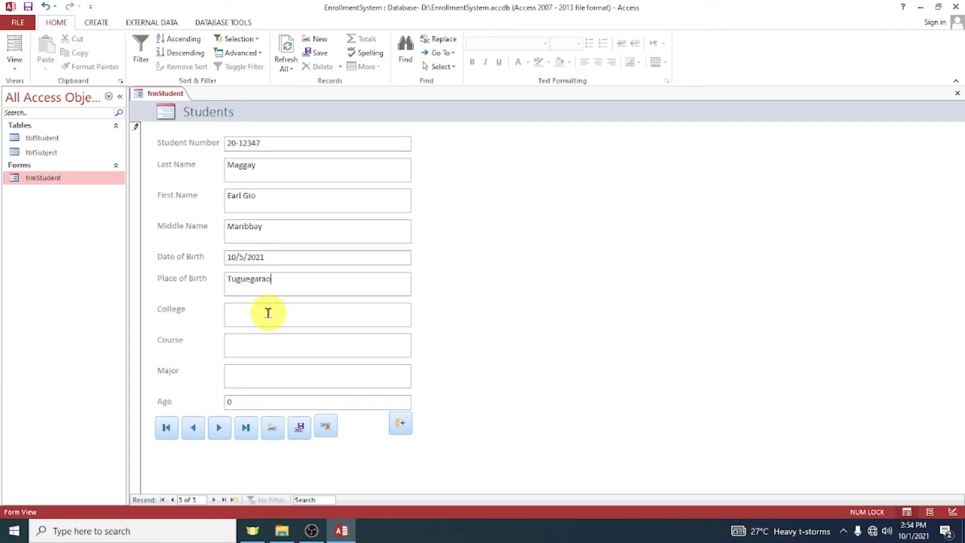
Enter college CIT, course BSIND, major Electronics Technology and age 7, and save the student record with the form's save-record button
click(280, 320)
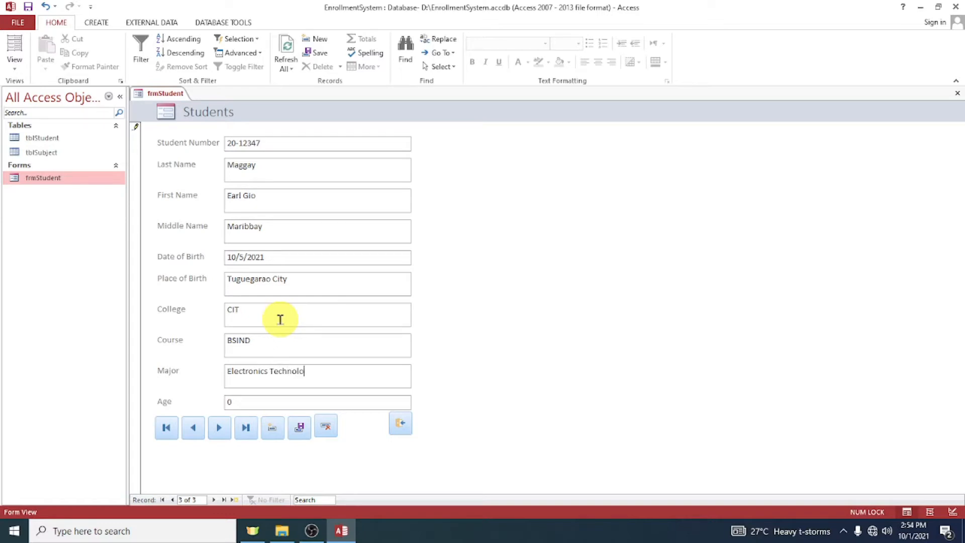
double_click(254, 401)
text(7)
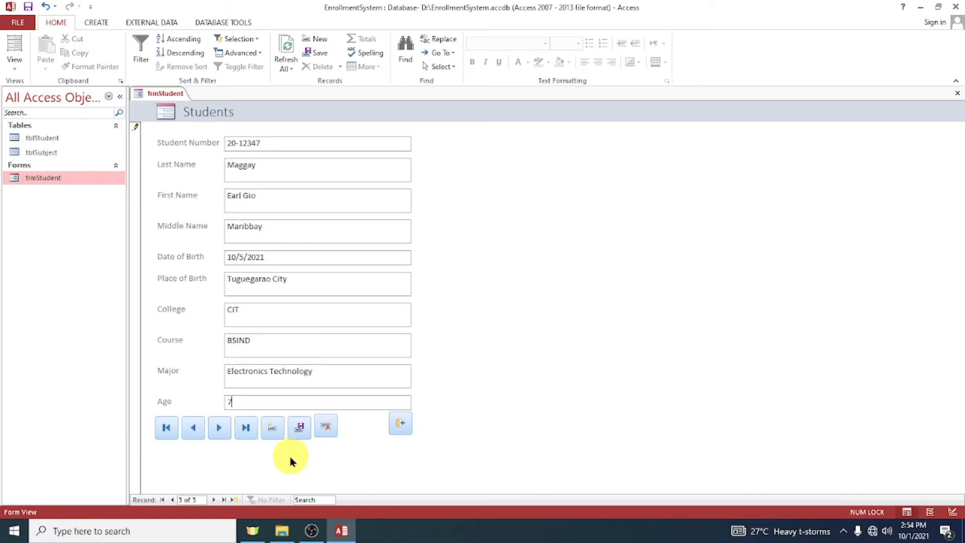
click(300, 427)
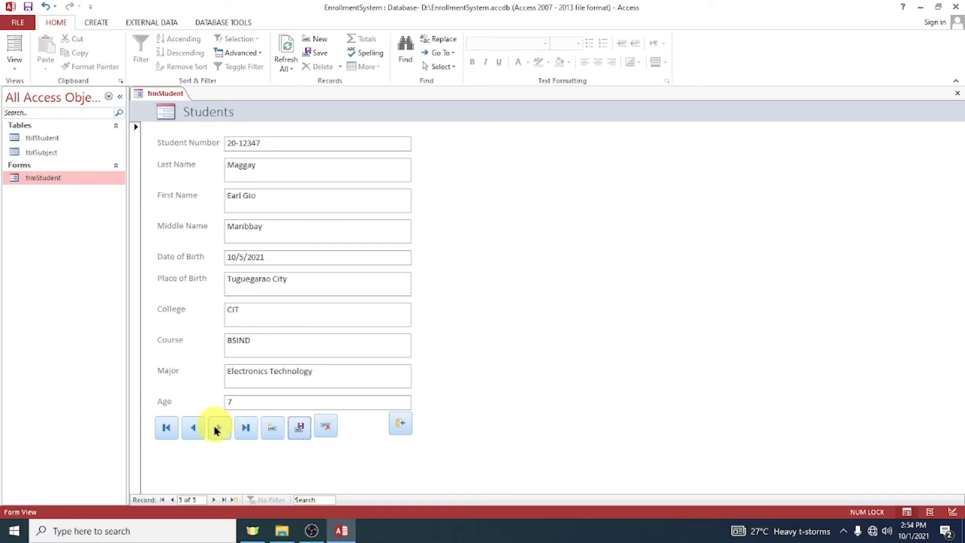
Step back to the first record and forward to the blank record with the form's navigation buttons, and close the form with its close-form button
click(192, 428)
click(193, 429)
click(193, 429)
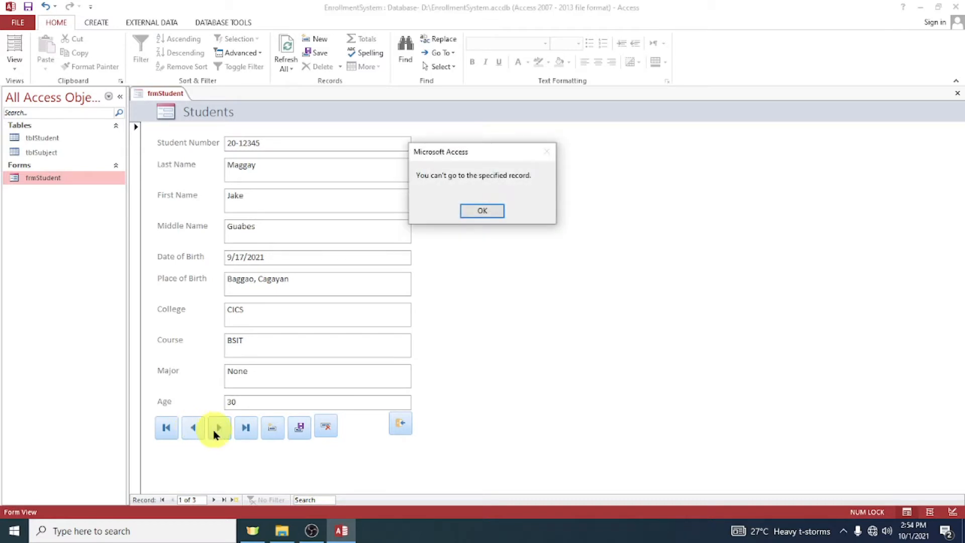
click(476, 214)
click(219, 428)
click(219, 427)
click(220, 428)
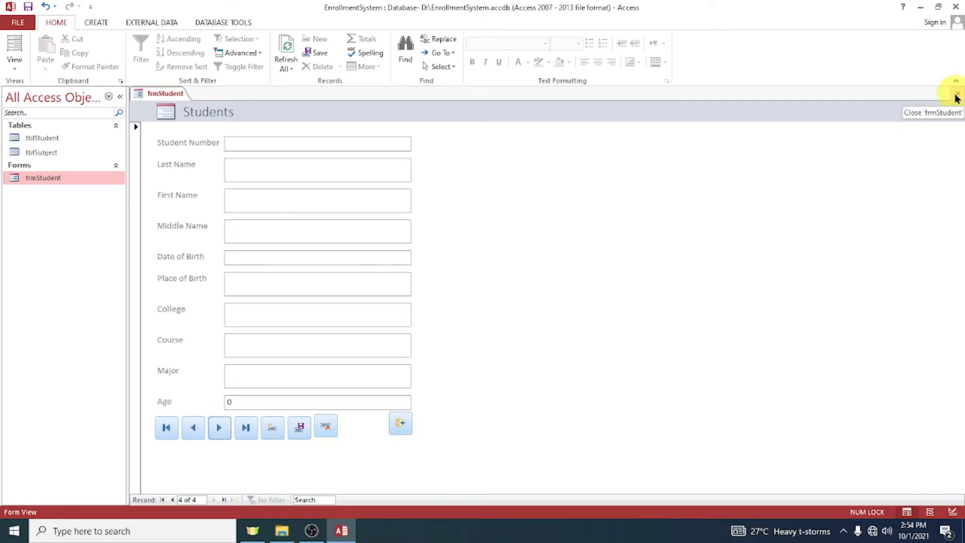
click(402, 423)
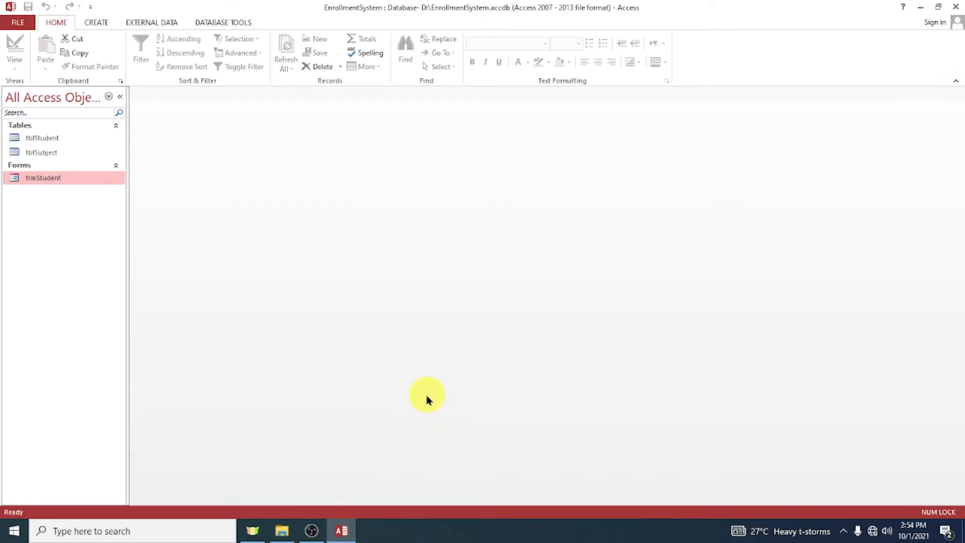
Reopen frmStudent in Design View and lower the delete-record button slightly to line it up with the save-record button
right_click(83, 177)
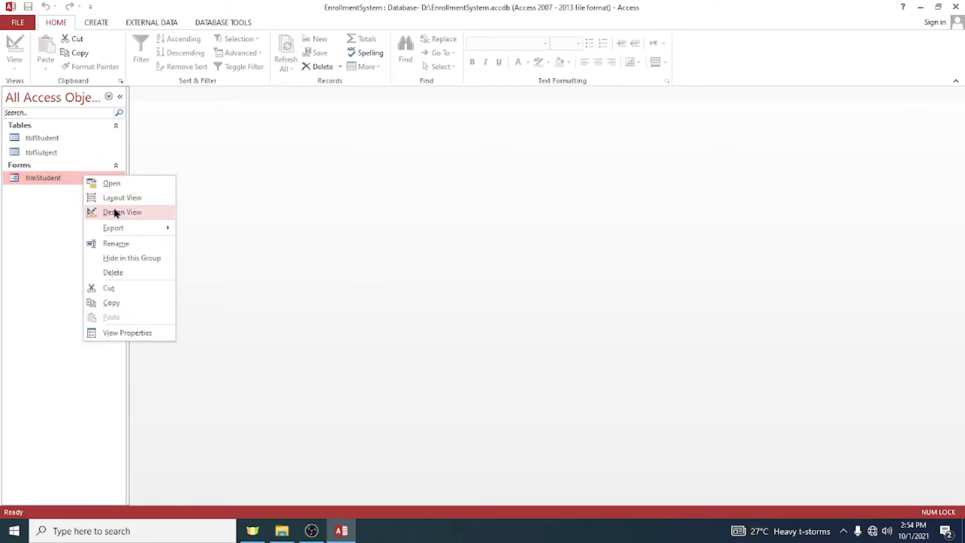
click(121, 212)
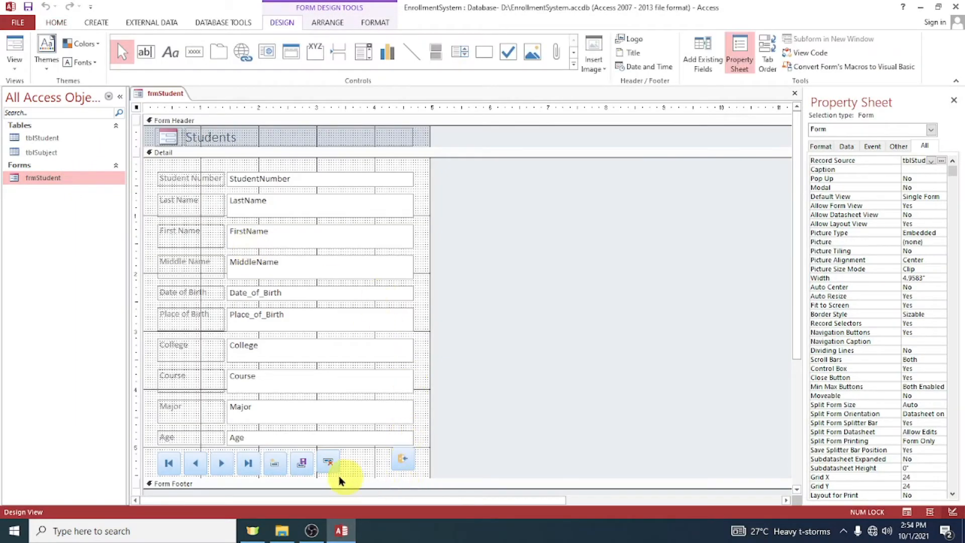
click(352, 464)
click(327, 460)
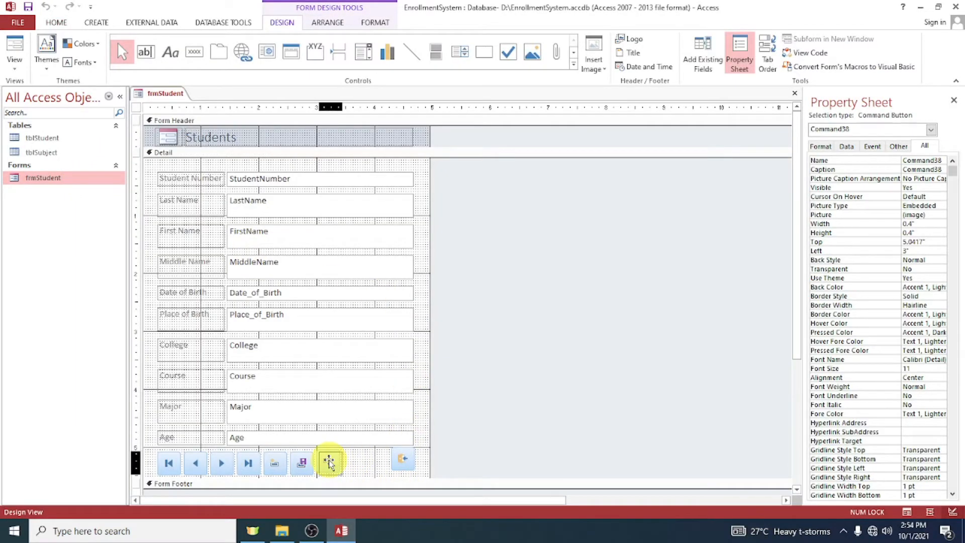
click(702, 366)
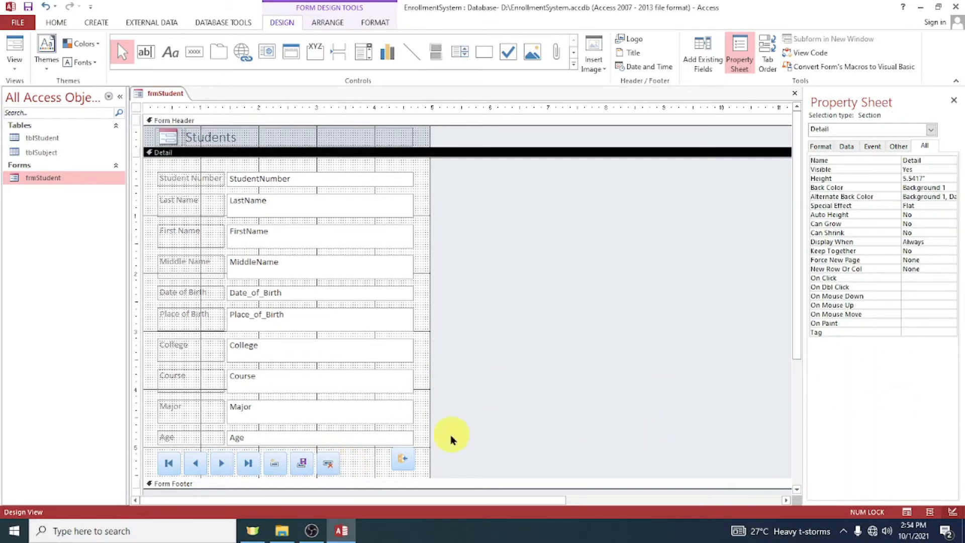
Lower the close-form button to line it up with the other command buttons, and close frmStudent
click(404, 459)
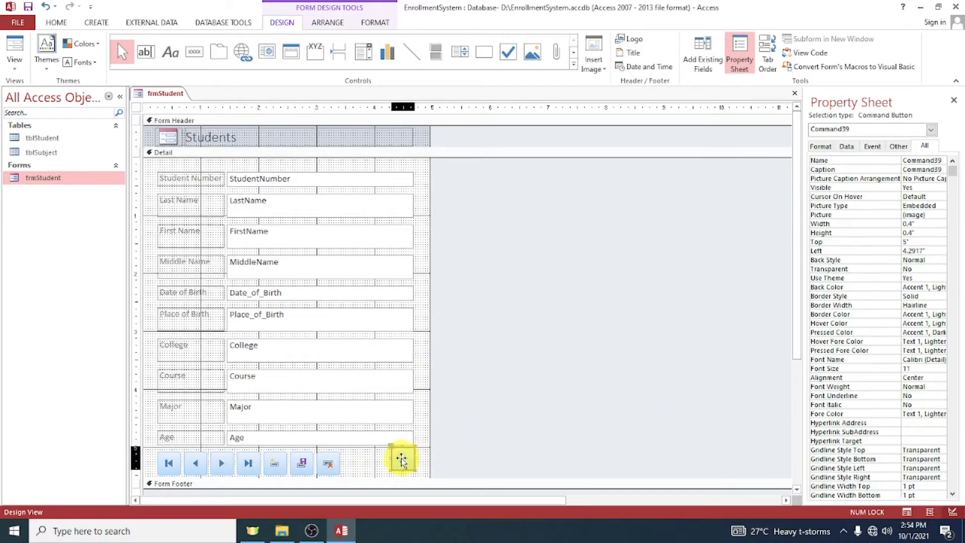
click(425, 429)
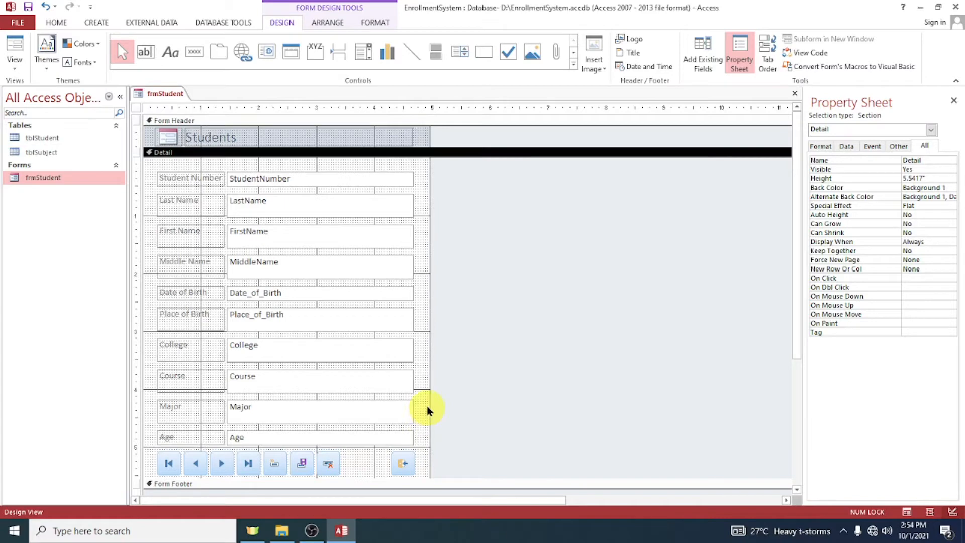
click(424, 348)
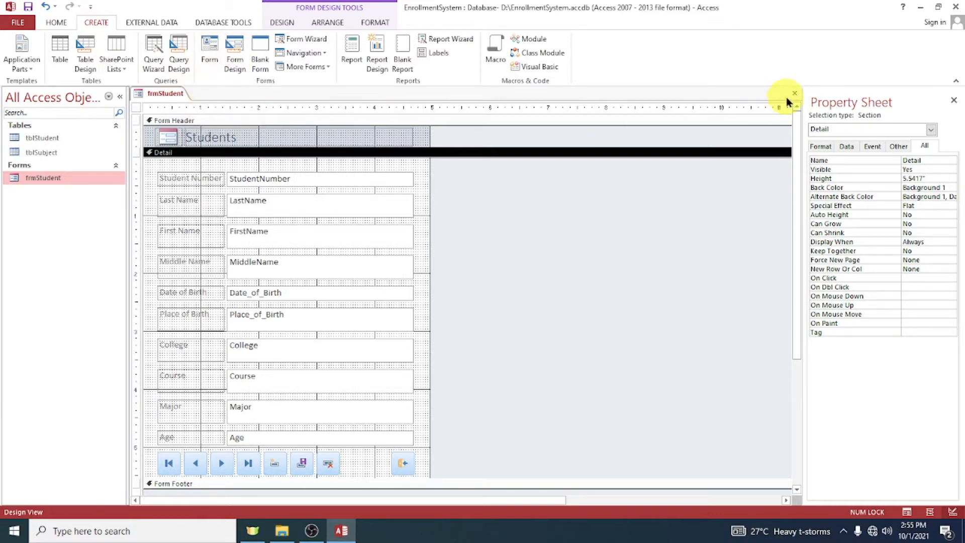
click(795, 93)
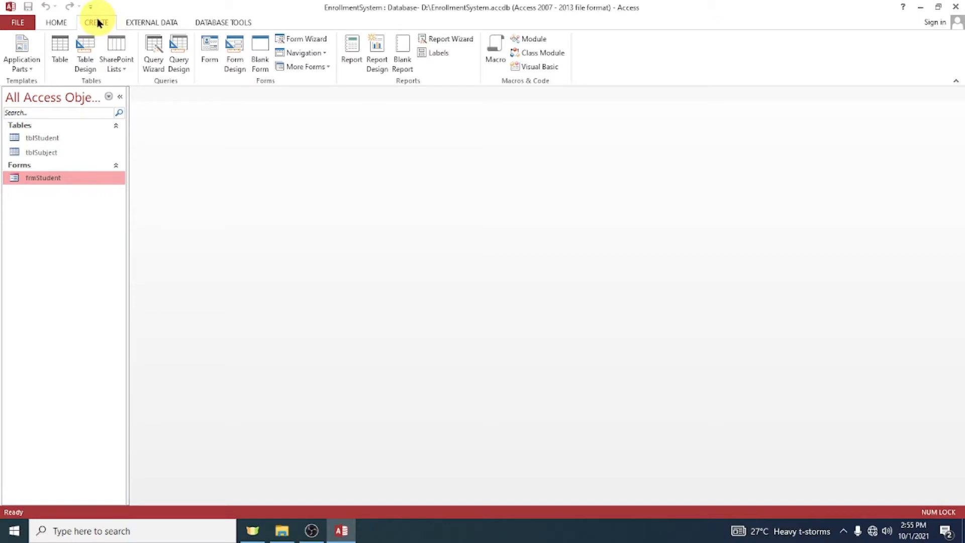
Create a new blank form in Design View
click(35, 139)
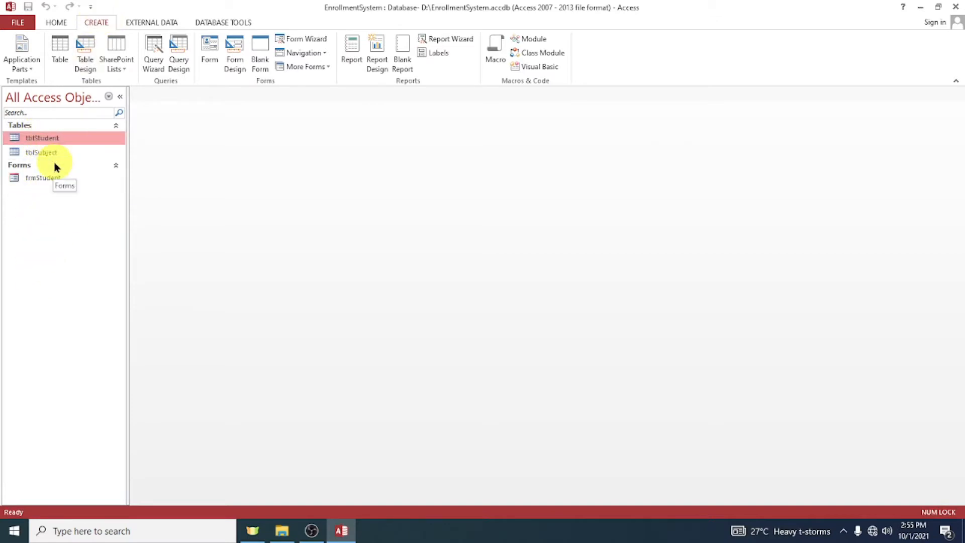
click(43, 179)
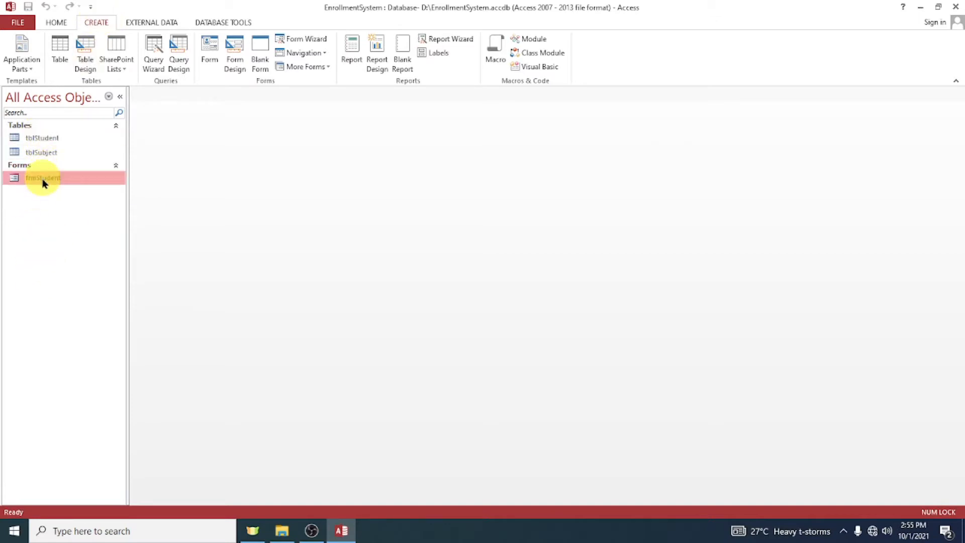
click(234, 45)
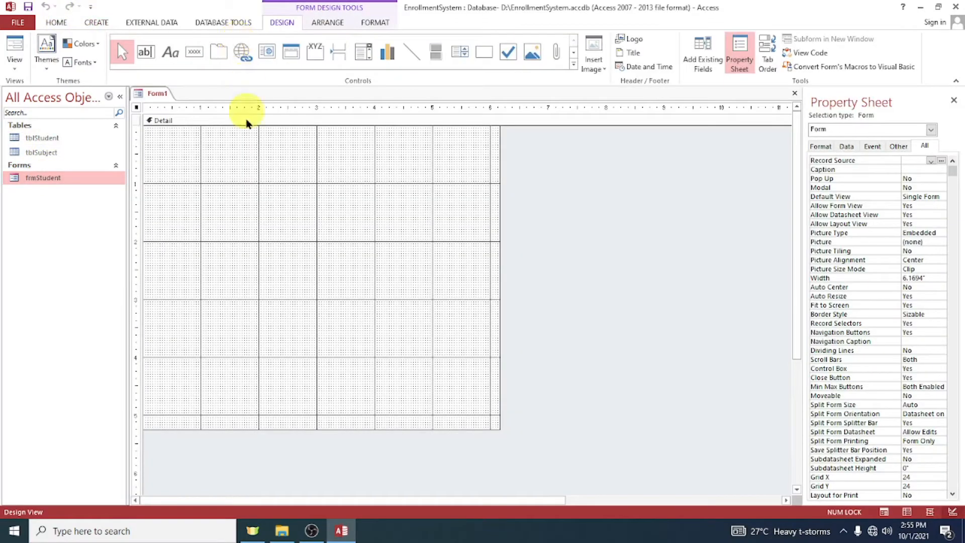
Set the new form's record source to the tblStudent table
click(255, 162)
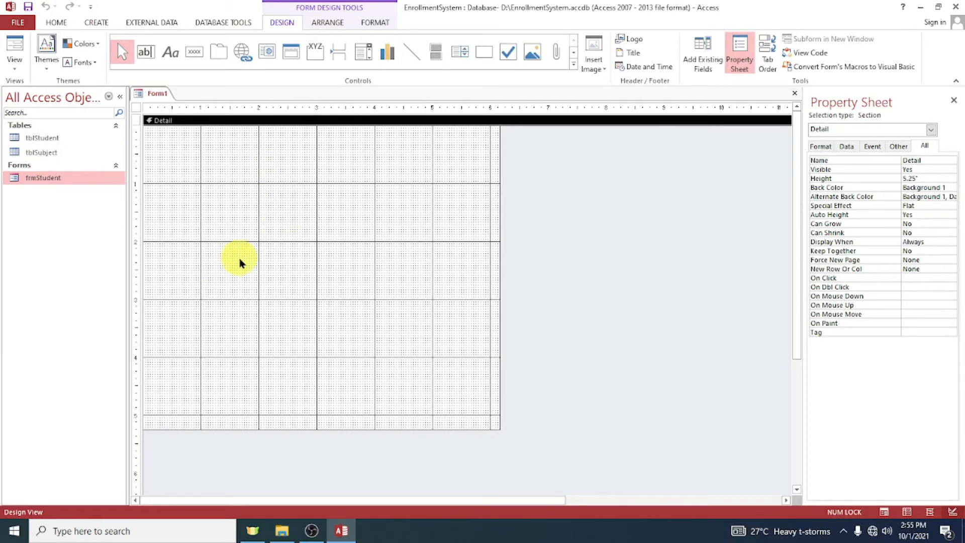
click(136, 108)
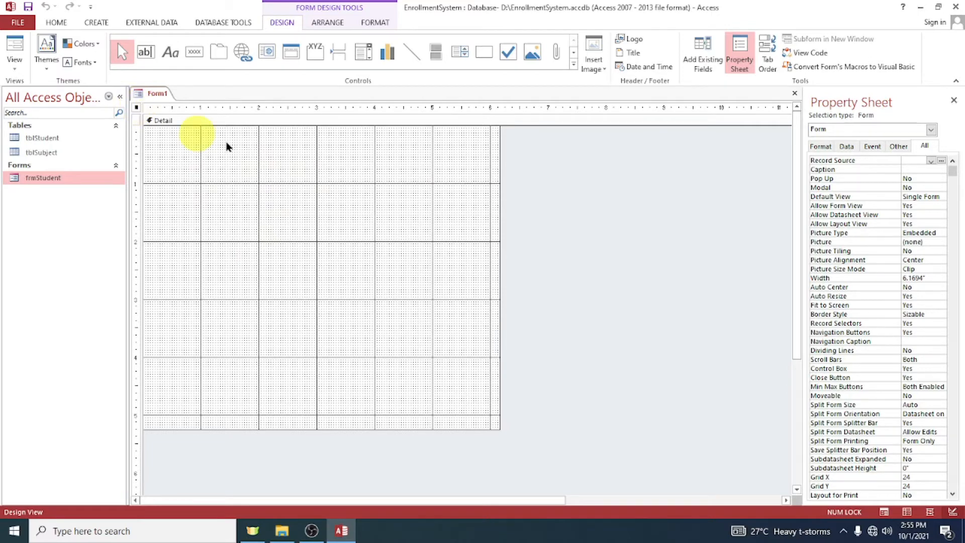
click(932, 160)
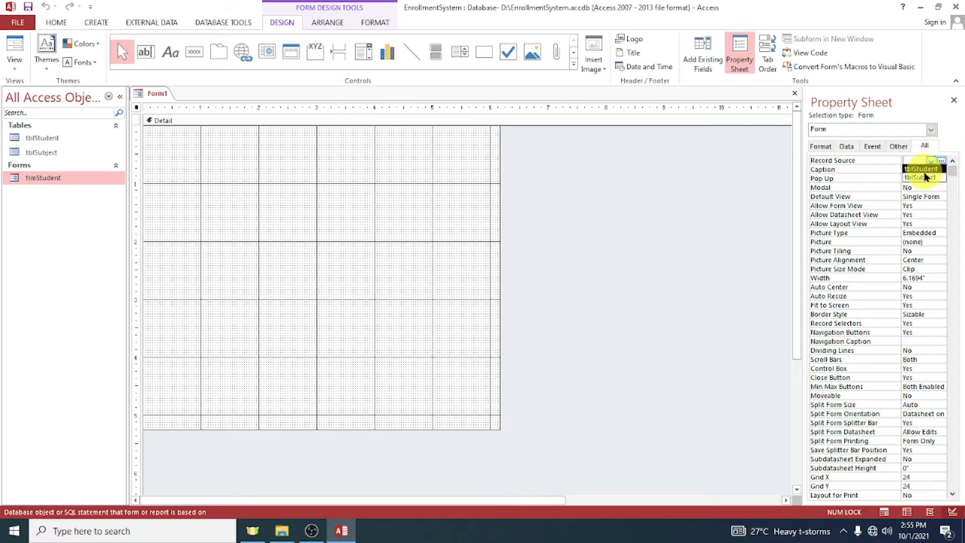
click(920, 169)
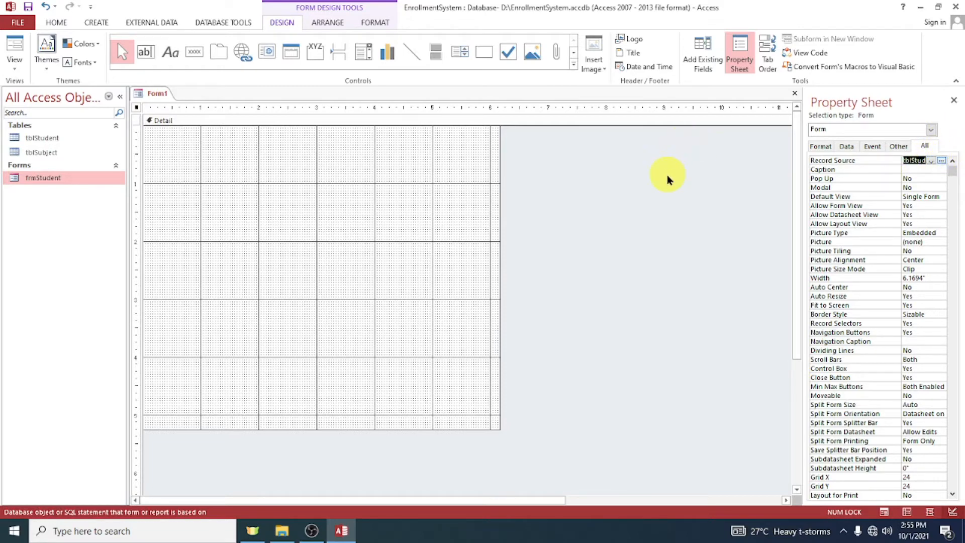
Add all the tblStudent fields from StudentNumber to Age to the form's Detail section and shift them slightly down to leave room above
click(702, 59)
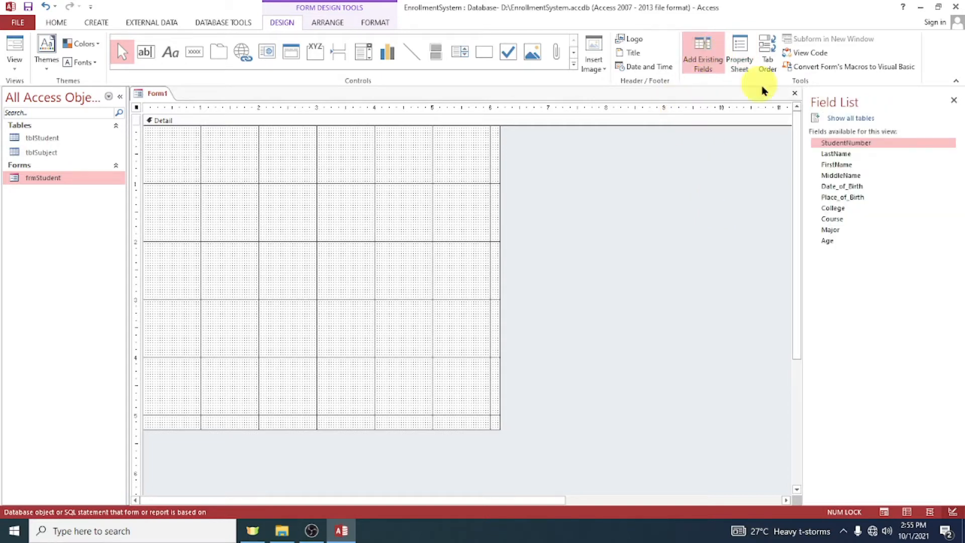
ctrl+click(840, 154)
ctrl+click(842, 165)
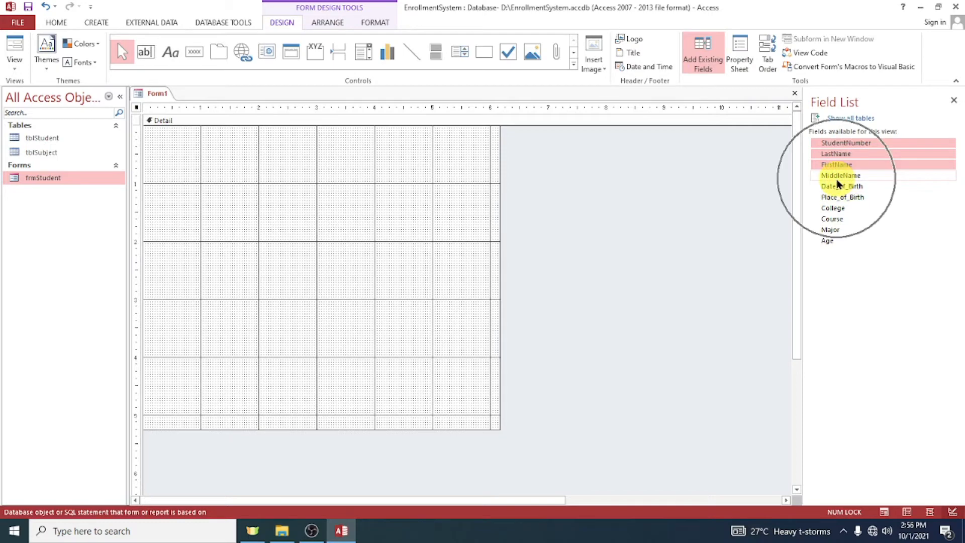
ctrl+click(838, 177)
ctrl+click(839, 187)
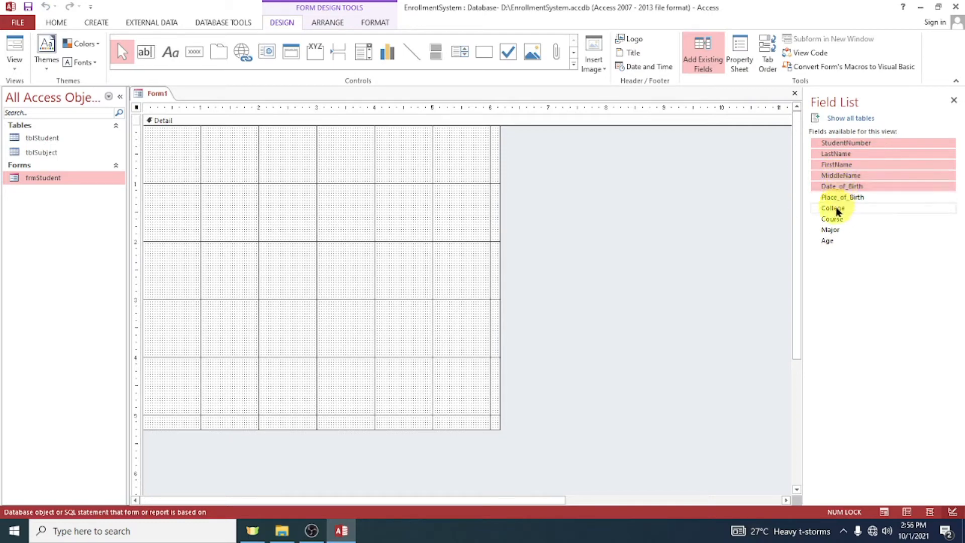
ctrl+click(837, 198)
ctrl+click(836, 208)
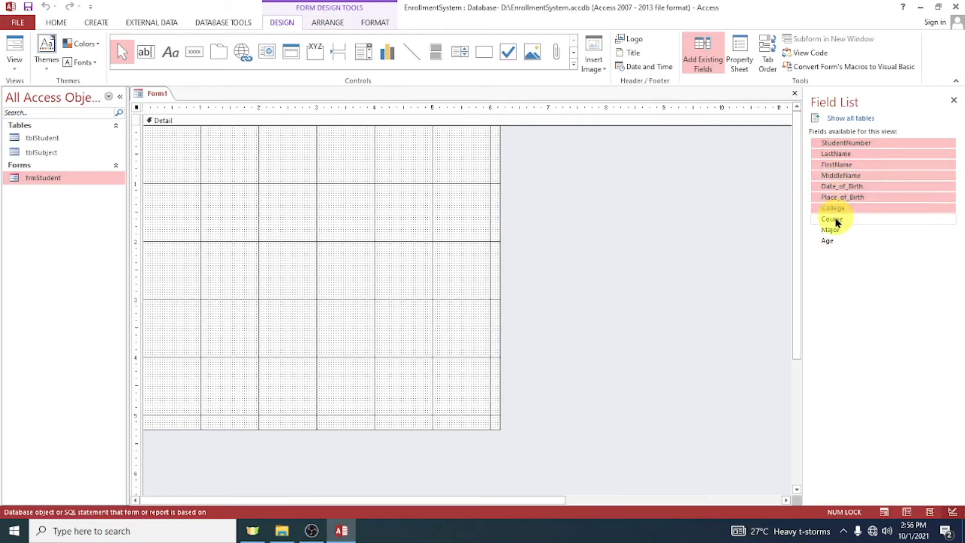
ctrl+click(835, 219)
ctrl+click(835, 229)
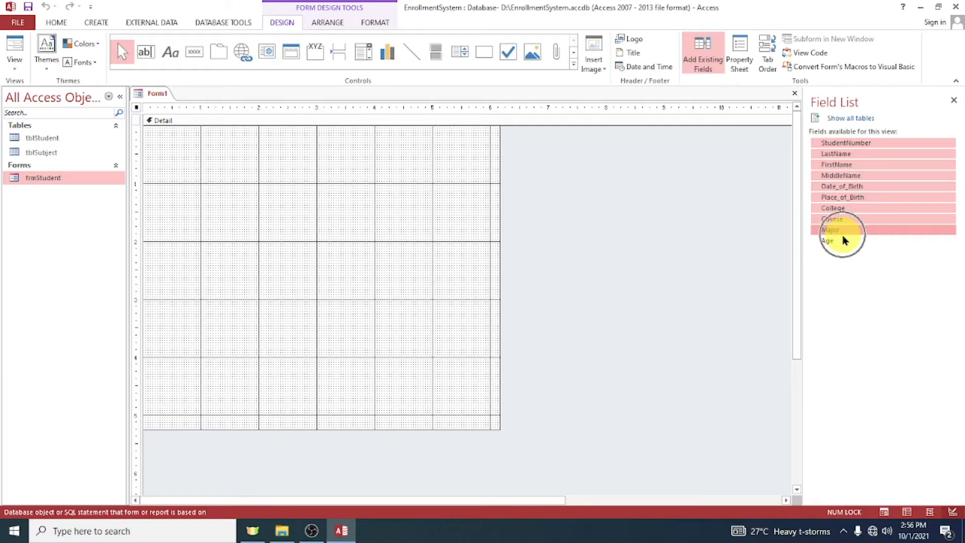
ctrl+click(836, 242)
drag(845, 230, 346, 146)
click(400, 285)
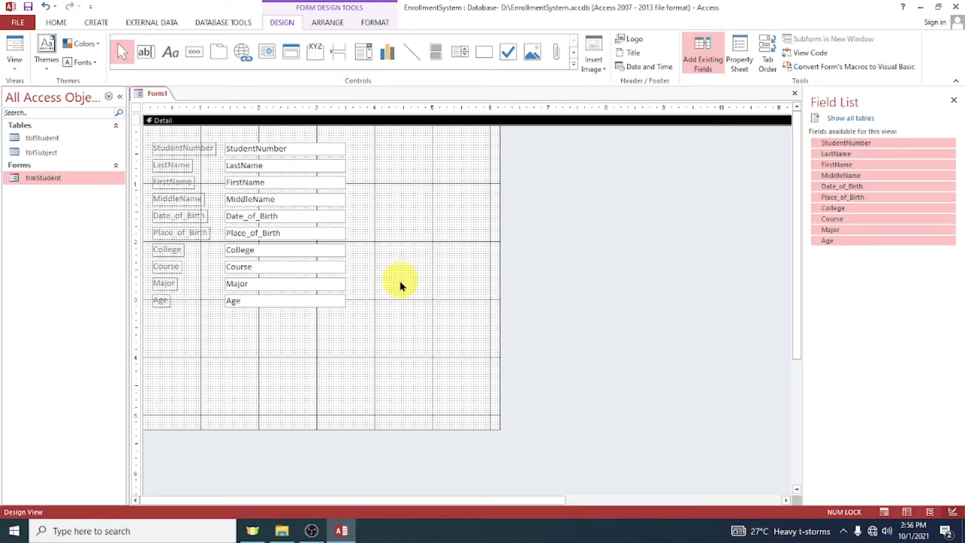
drag(411, 351, 186, 161)
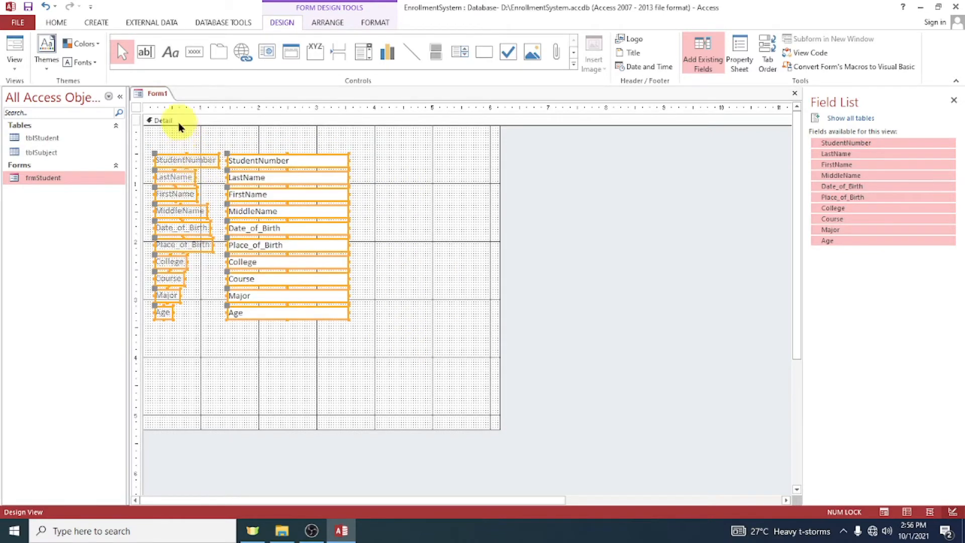
Add a wide label reading "Students" above the StudentNumber field
click(171, 52)
mouse_move(155, 132)
mouse_down()
mouse_move(431, 147)
mouse_move(350, 151)
mouse_up()
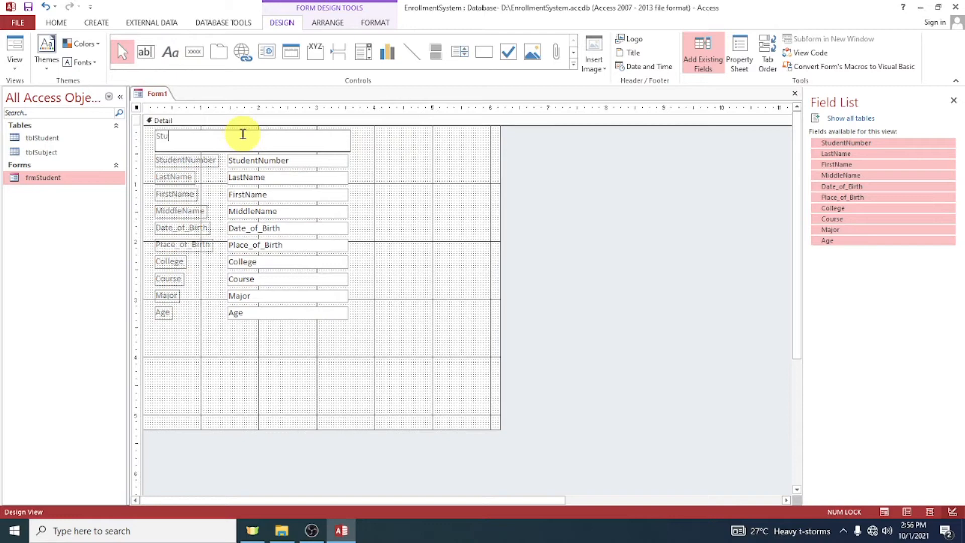
drag(235, 141, 83, 137)
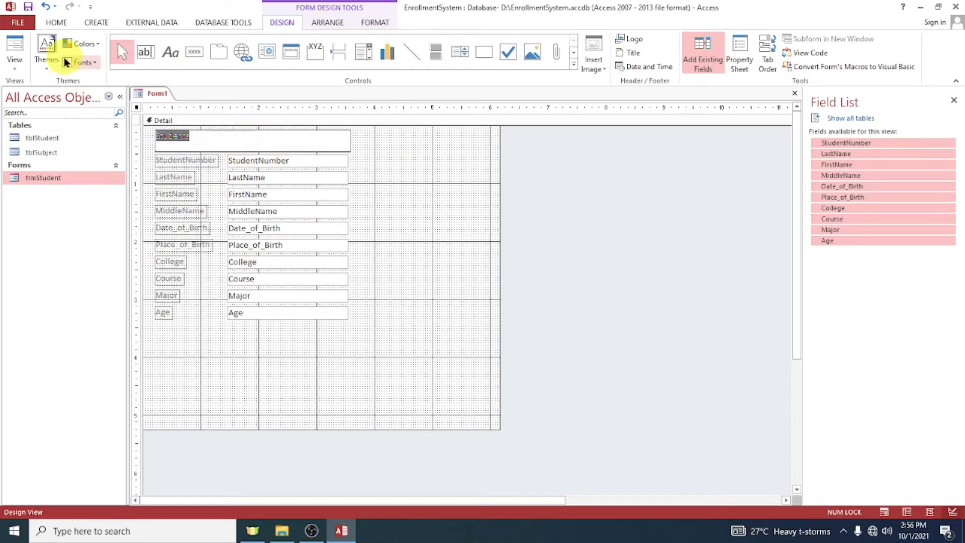
click(58, 22)
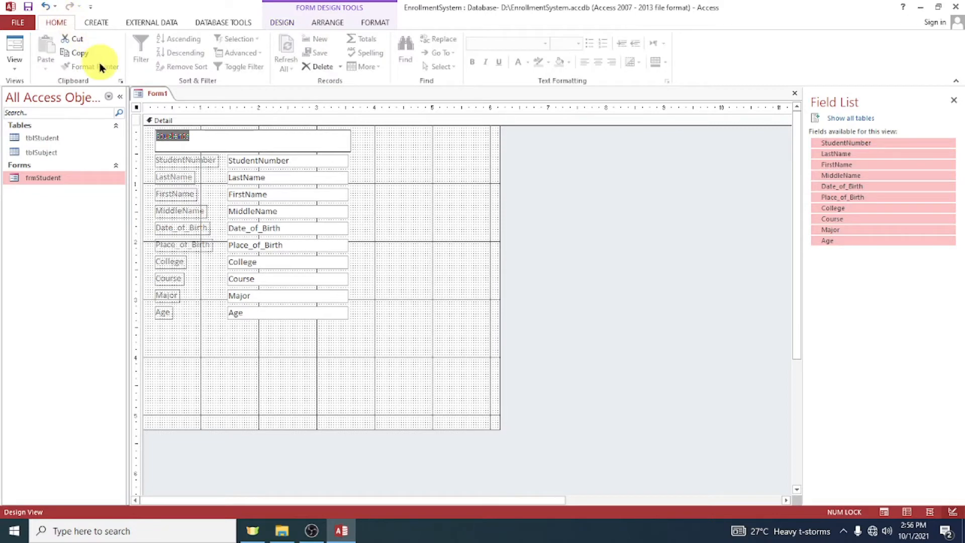
click(286, 191)
click(394, 172)
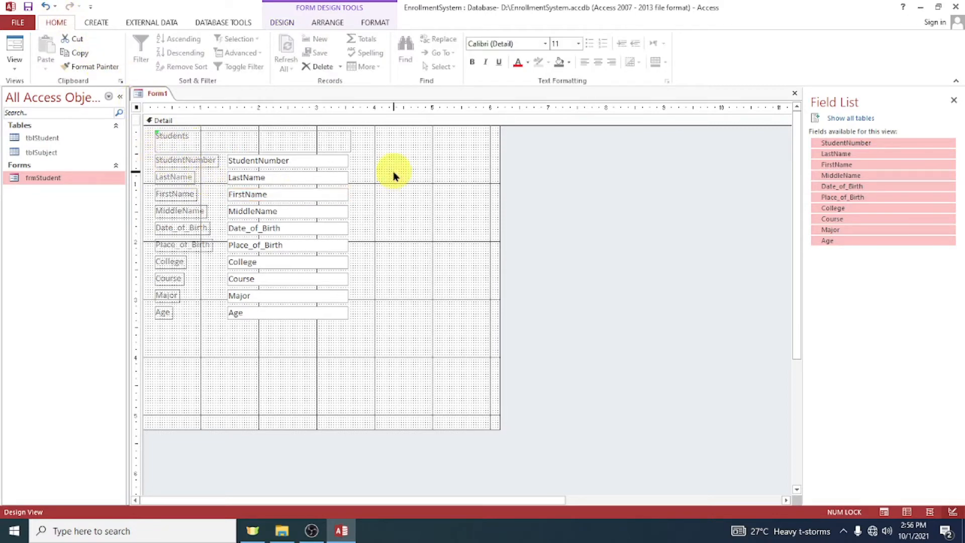
Format the Students title label in Adobe Gothic Std B at size 22
click(259, 144)
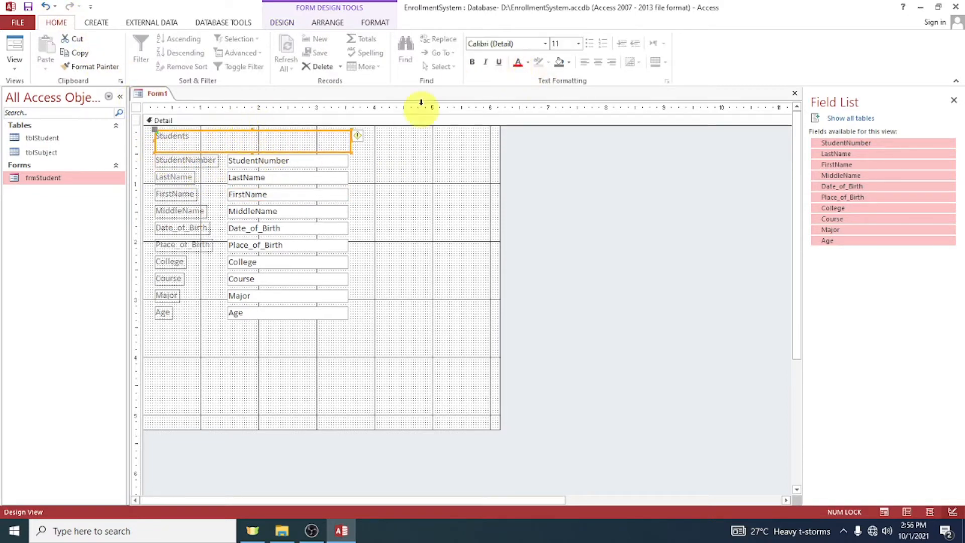
click(545, 44)
click(518, 188)
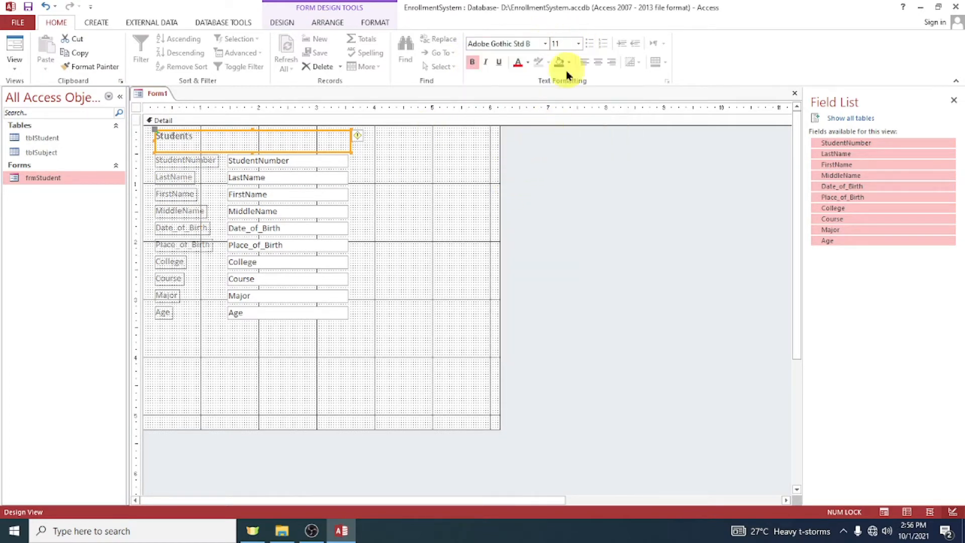
click(578, 44)
click(568, 160)
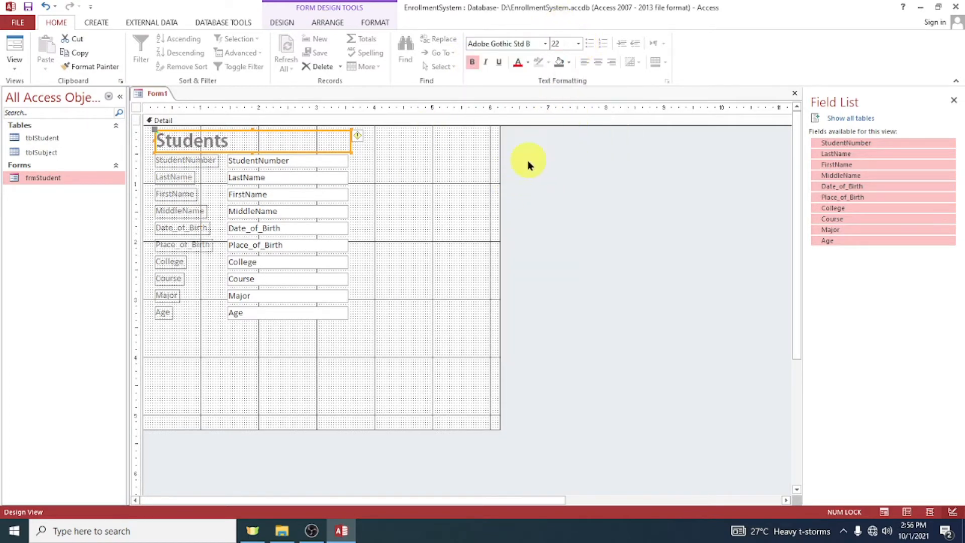
Reduce the Detail section's height to about 4.4 inches, leaving space under the Age field
click(474, 168)
drag(409, 429, 411, 357)
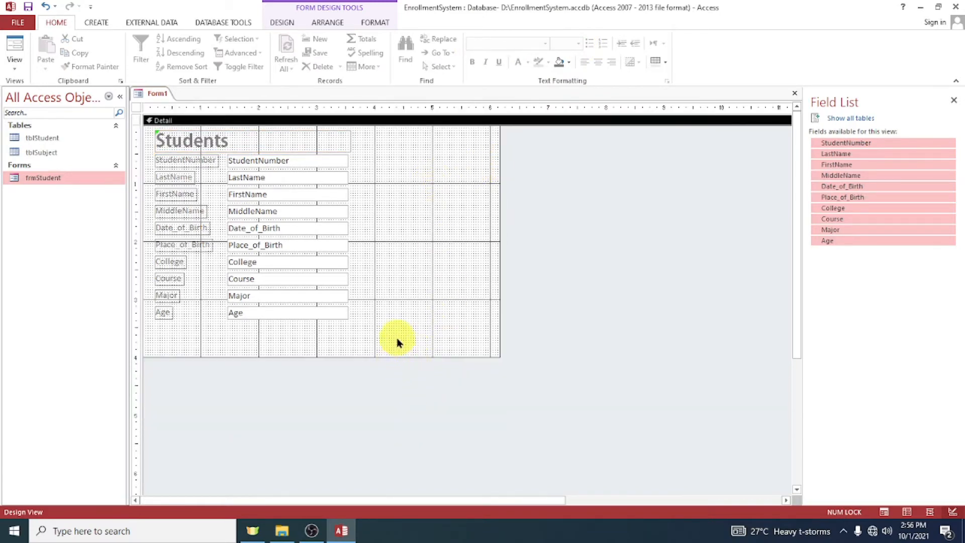
click(345, 358)
drag(345, 357, 336, 378)
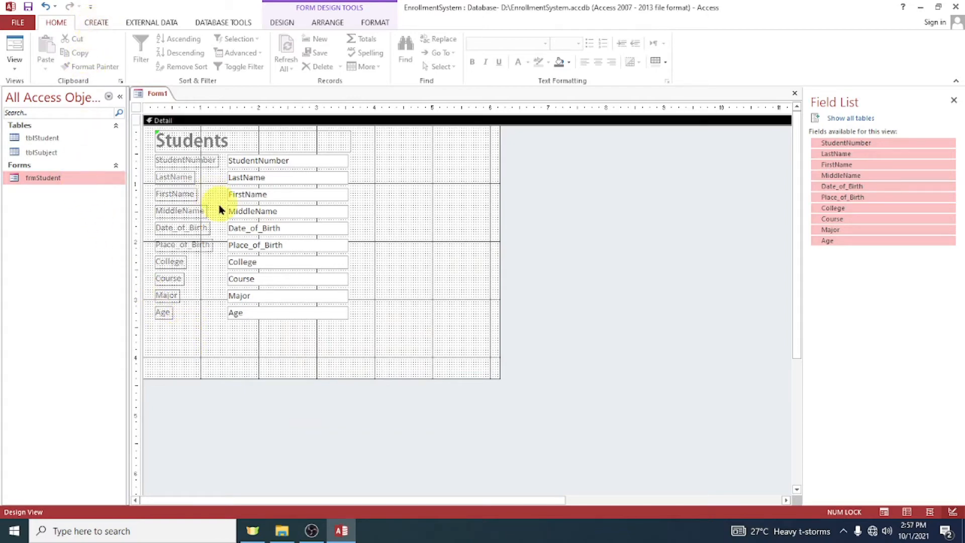
Place a command button under the Age label that performs the Go To First Record navigation action
click(282, 27)
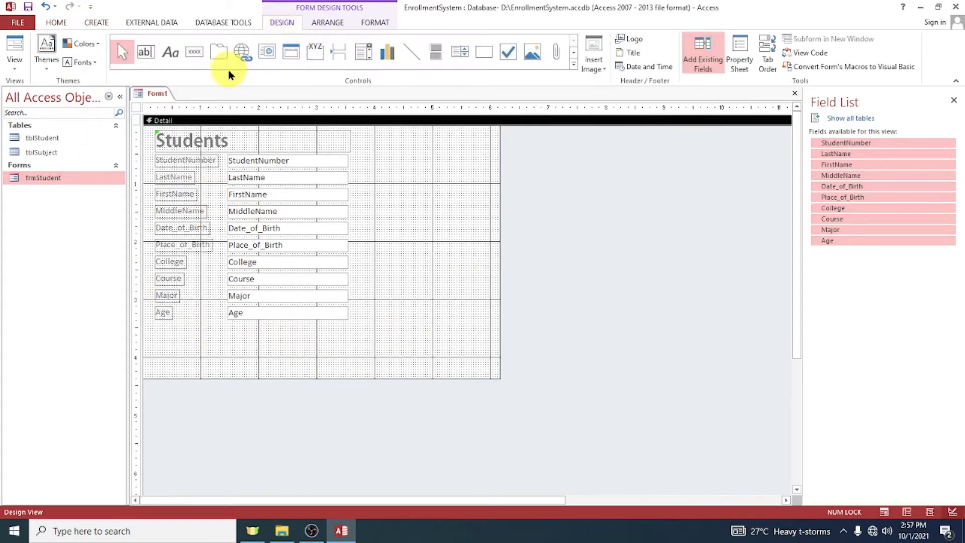
click(194, 52)
click(157, 346)
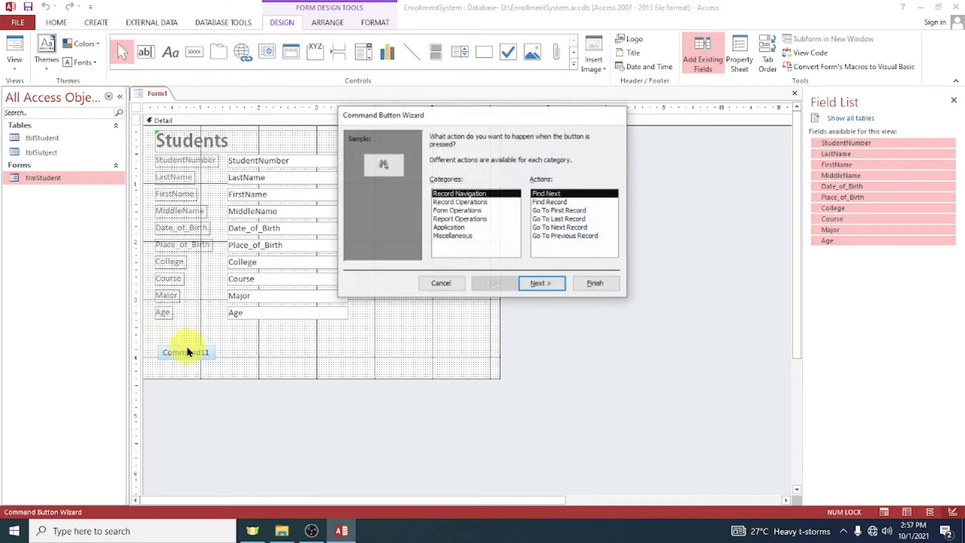
click(561, 227)
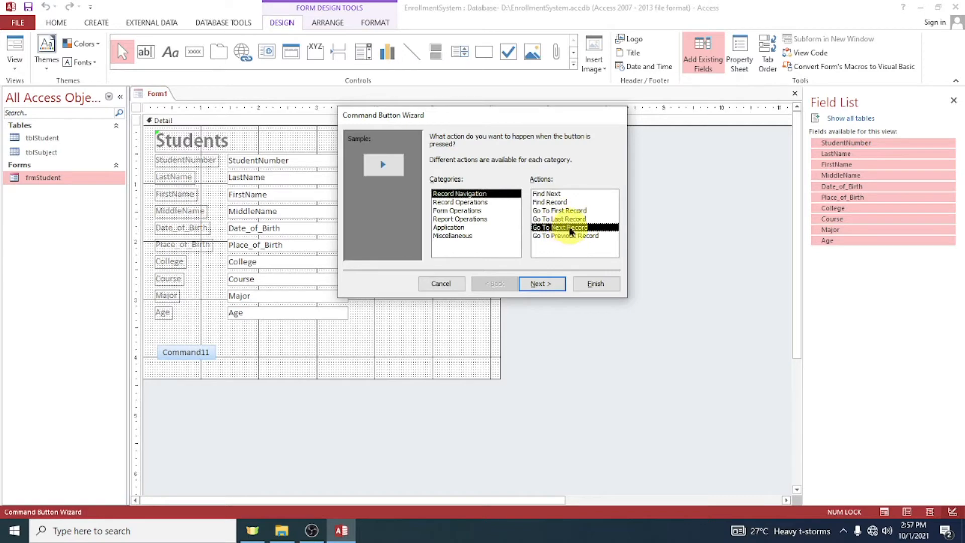
click(559, 210)
click(595, 283)
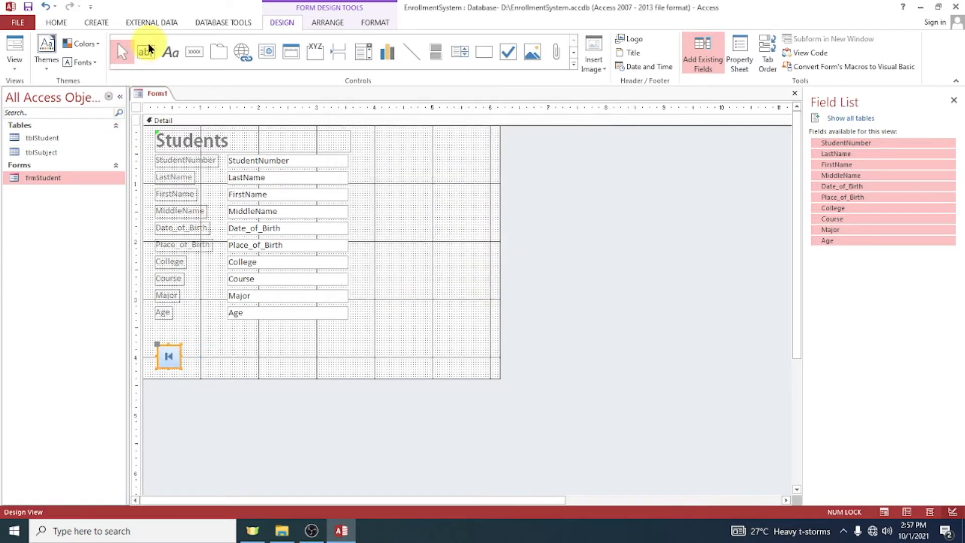
Add a Go To Previous Record command button and line it up beside the first-record button
click(194, 52)
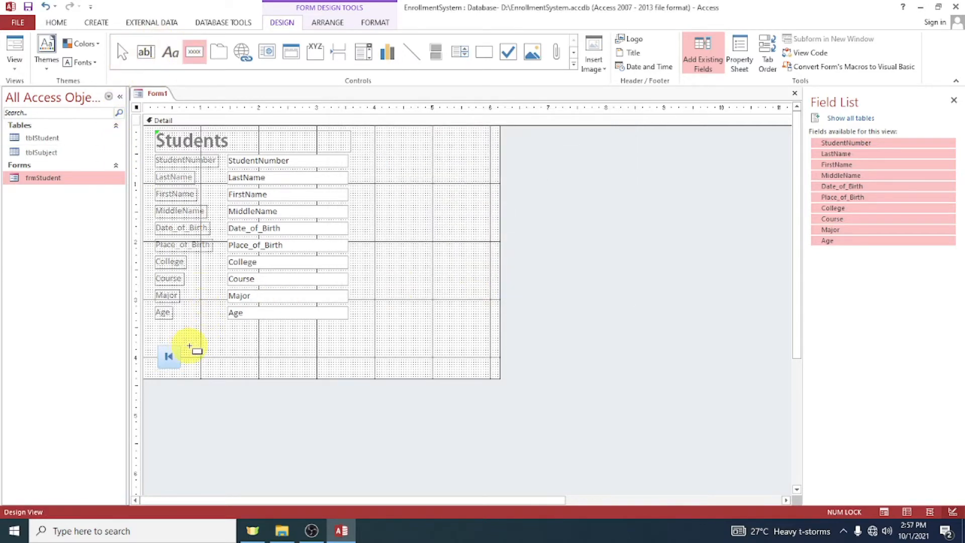
click(189, 346)
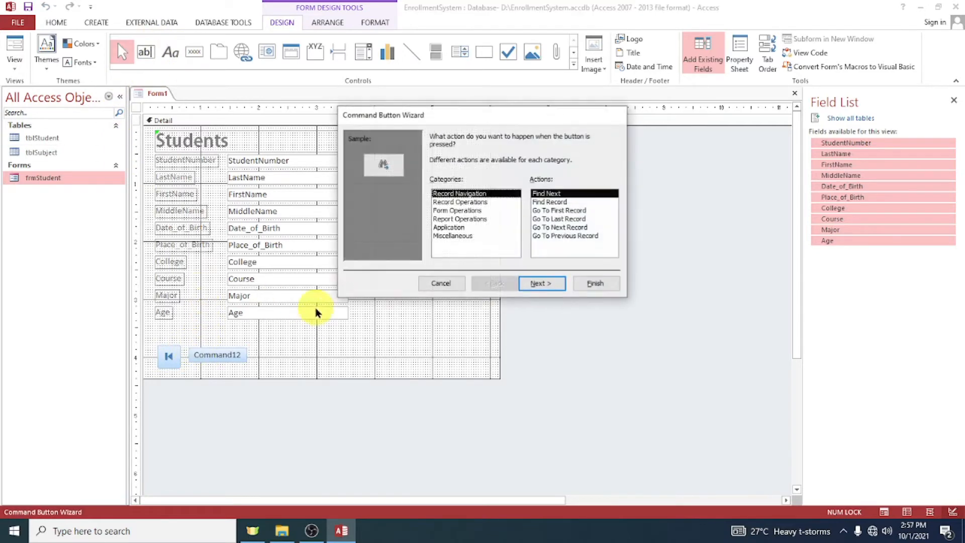
click(574, 236)
click(595, 283)
click(251, 351)
drag(197, 357, 198, 355)
click(249, 350)
click(252, 353)
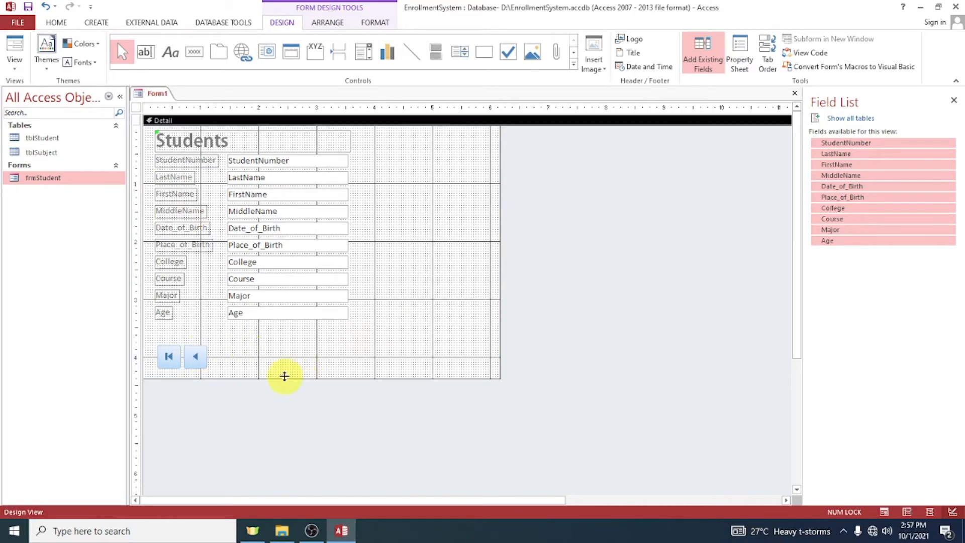
Add a Go To Next Record command button to the right of the previous-record button
click(195, 52)
click(222, 357)
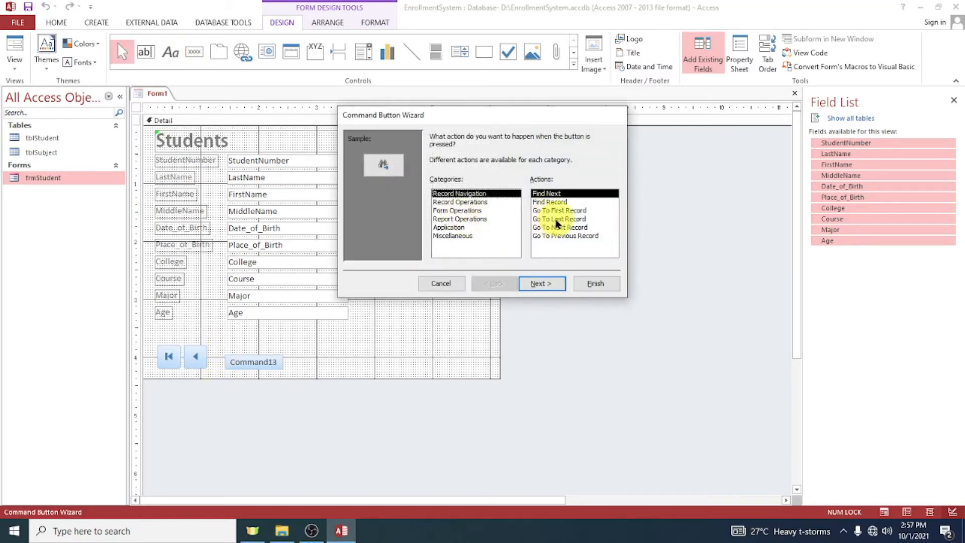
click(561, 227)
click(596, 283)
Add a Go To Last Record command button to the right of the next-record button
click(194, 52)
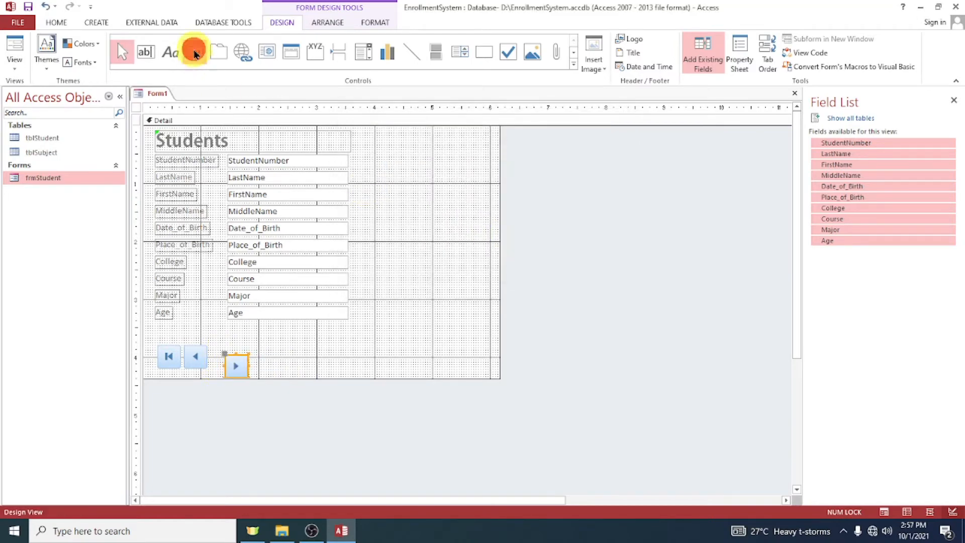
click(292, 348)
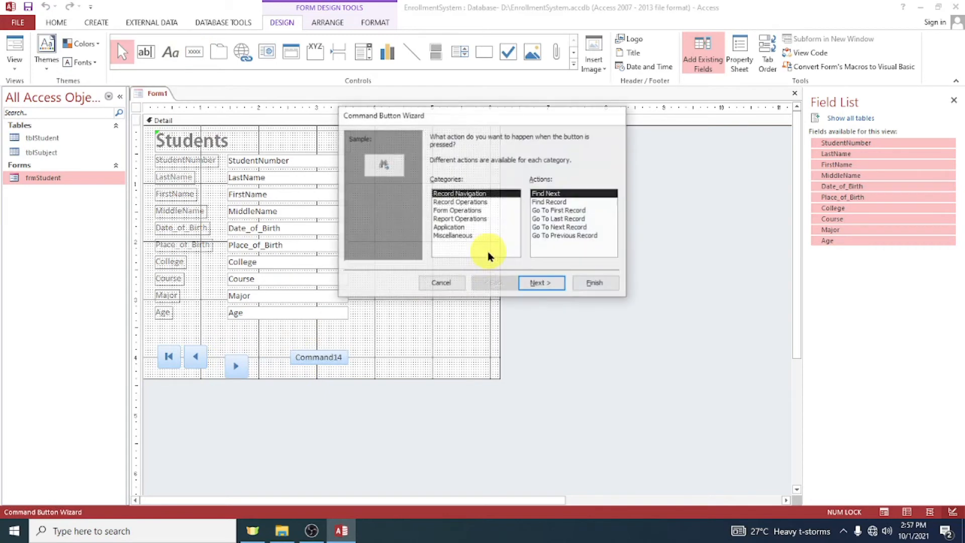
click(566, 219)
click(596, 283)
Move the next-record and last-record buttons into an evenly spaced row with the first two navigation buttons
click(231, 363)
drag(229, 362, 222, 357)
drag(296, 361, 255, 358)
click(221, 355)
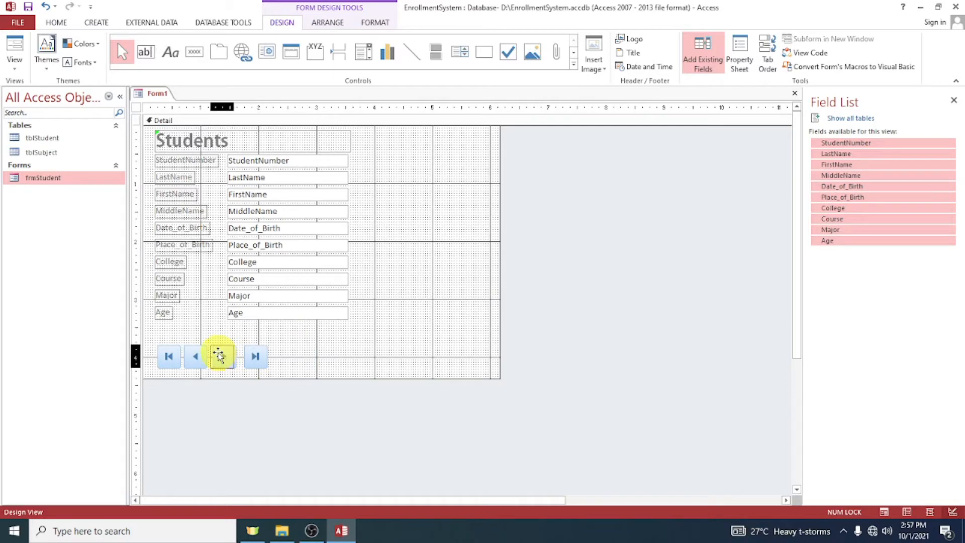
click(255, 355)
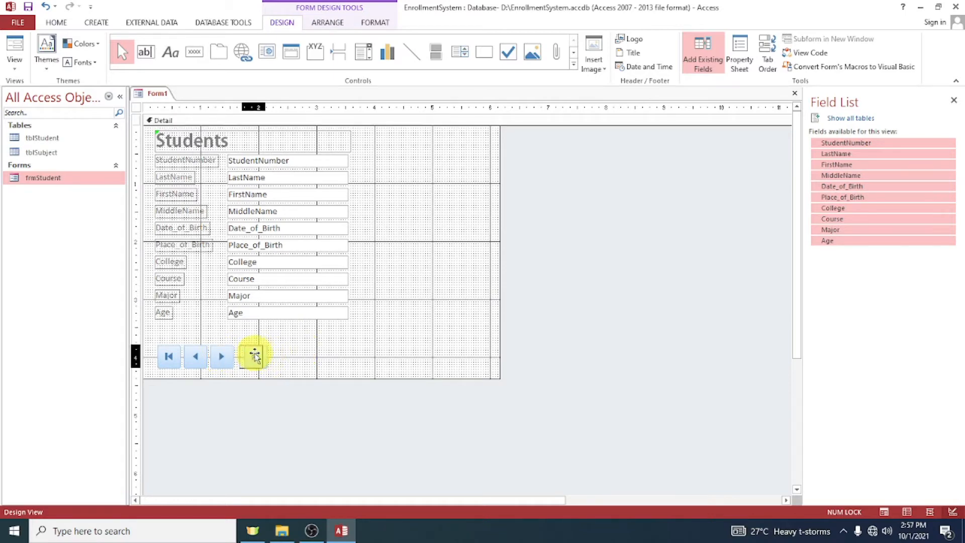
click(296, 354)
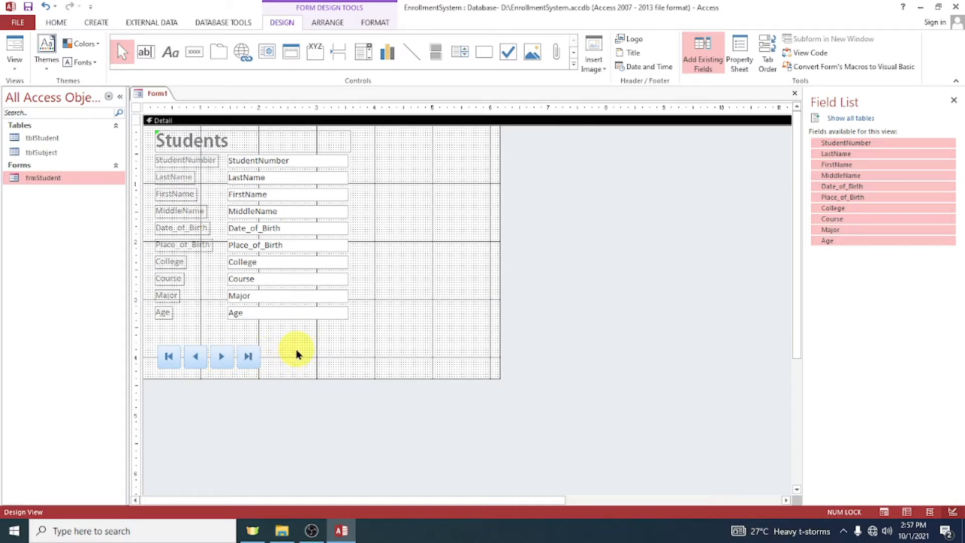
Move the four navigation buttons up closer to the Age field and trim the form to about 3.9 inches wide and 4.1 inches high
drag(316, 365, 161, 362)
drag(226, 355, 222, 346)
click(370, 338)
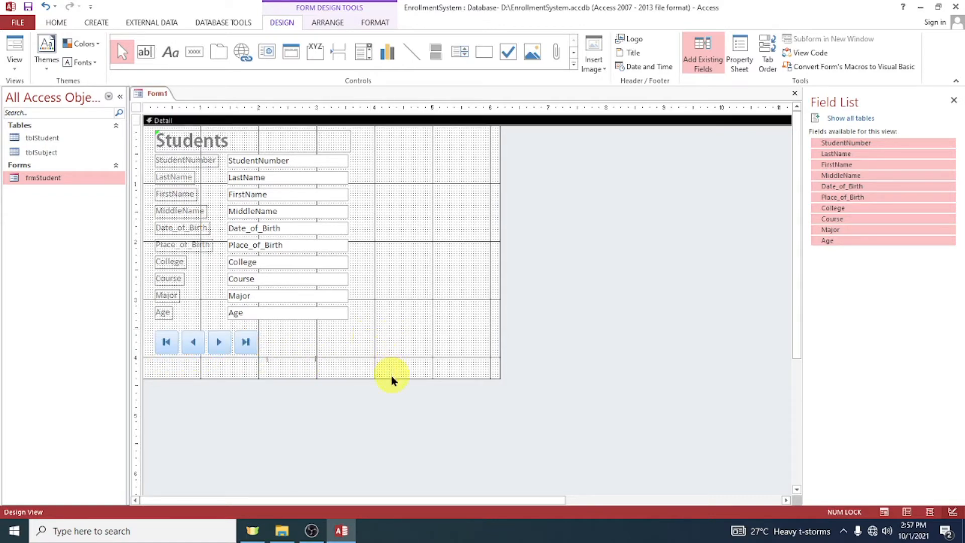
drag(391, 376, 385, 363)
drag(498, 287, 373, 297)
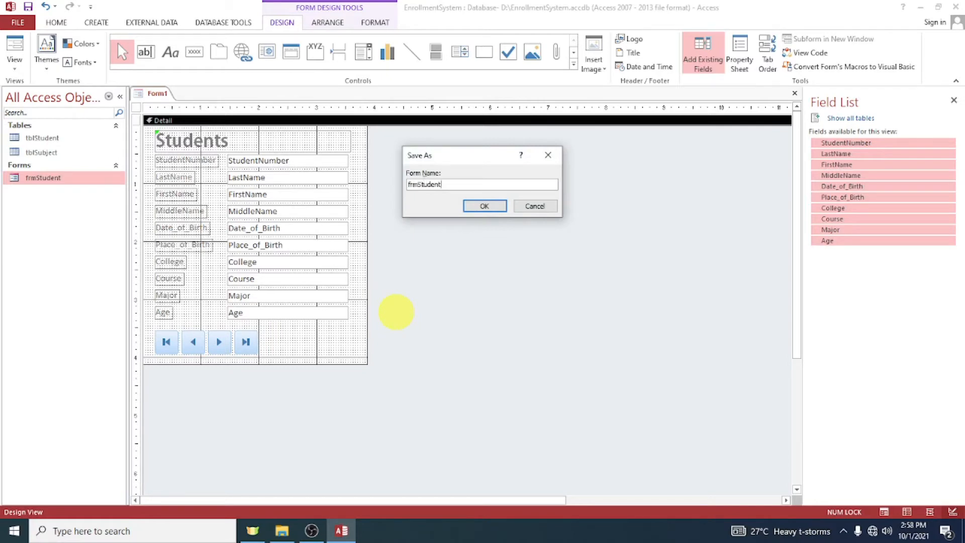
Save the new student form as frmStudent2 and close it
key(Return)
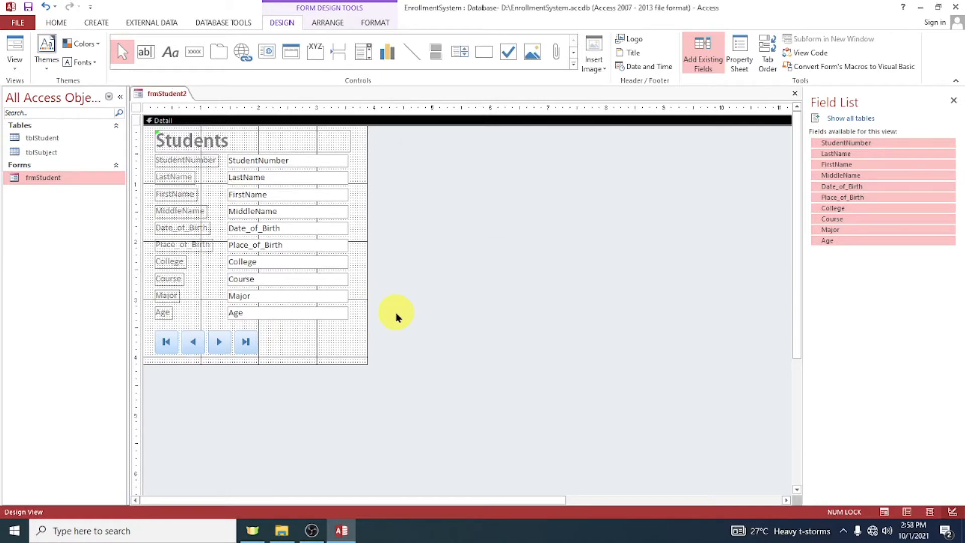
click(795, 94)
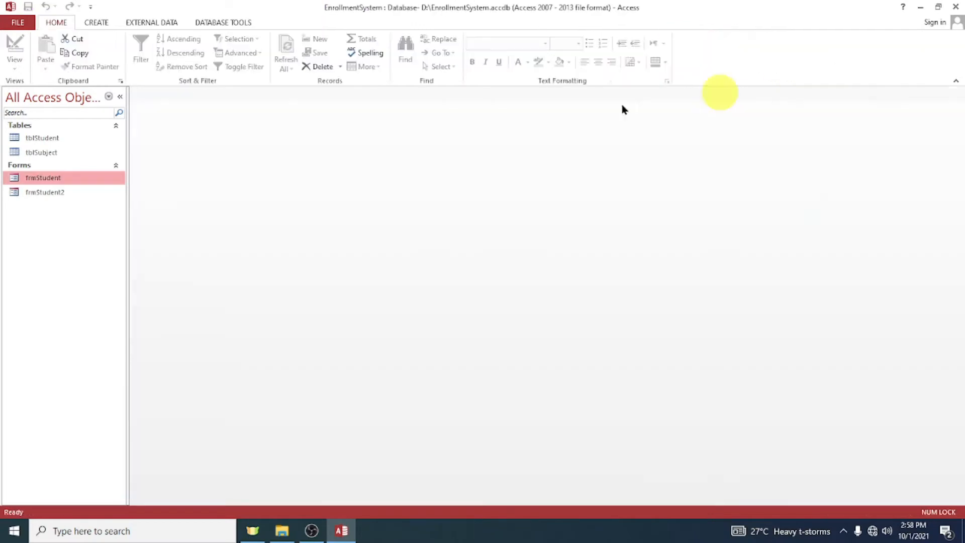
Open frmStudent2 in Form View and test its next-record and previous-record buttons through the student records
double_click(62, 192)
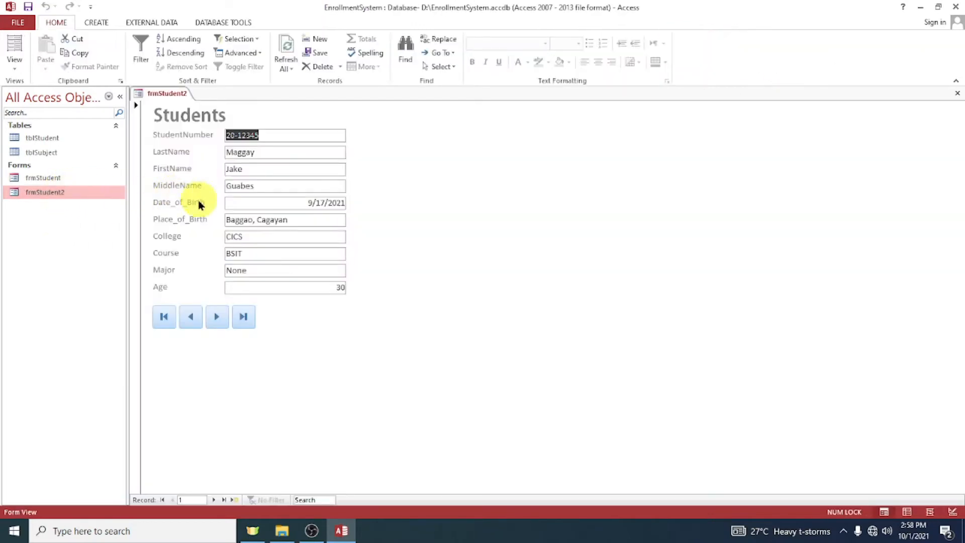
click(220, 317)
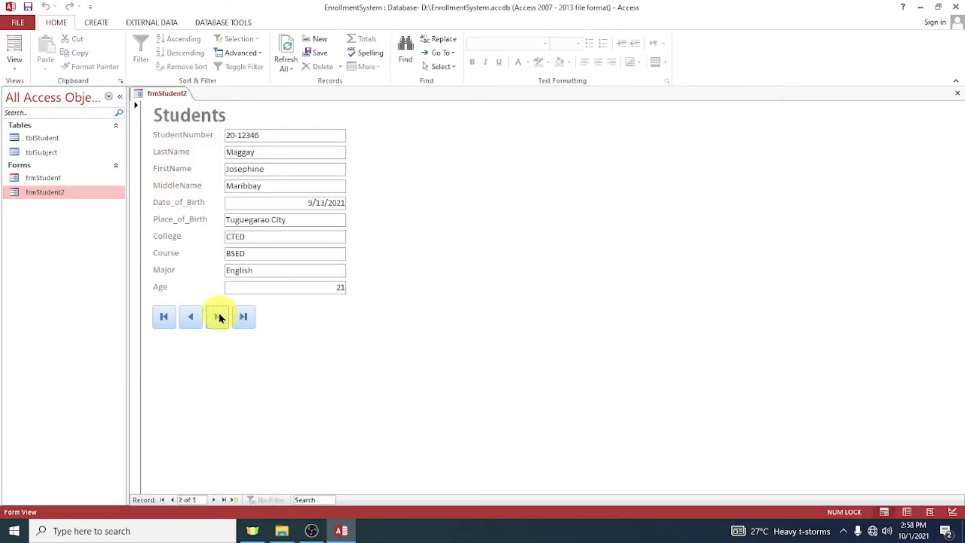
click(220, 317)
click(193, 317)
click(192, 317)
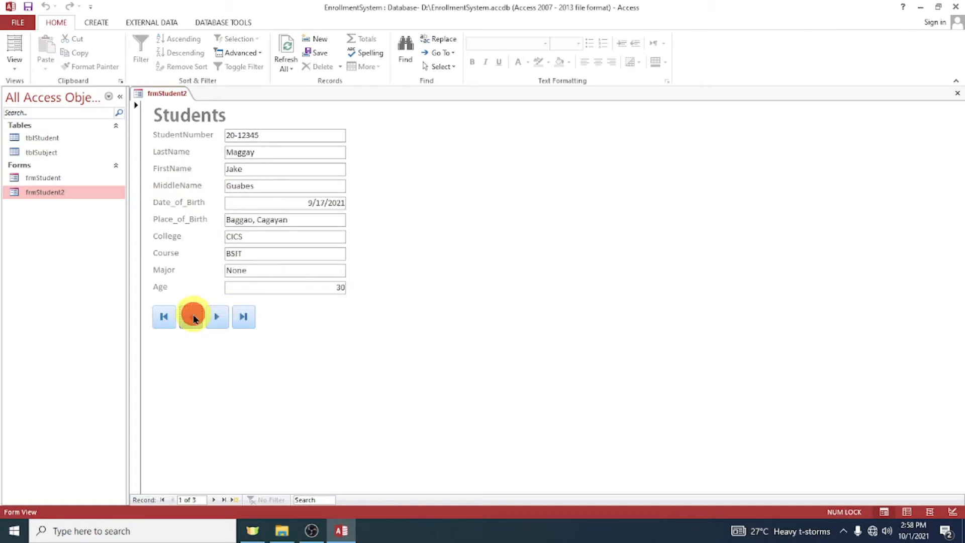
click(192, 317)
click(480, 210)
click(217, 317)
click(218, 317)
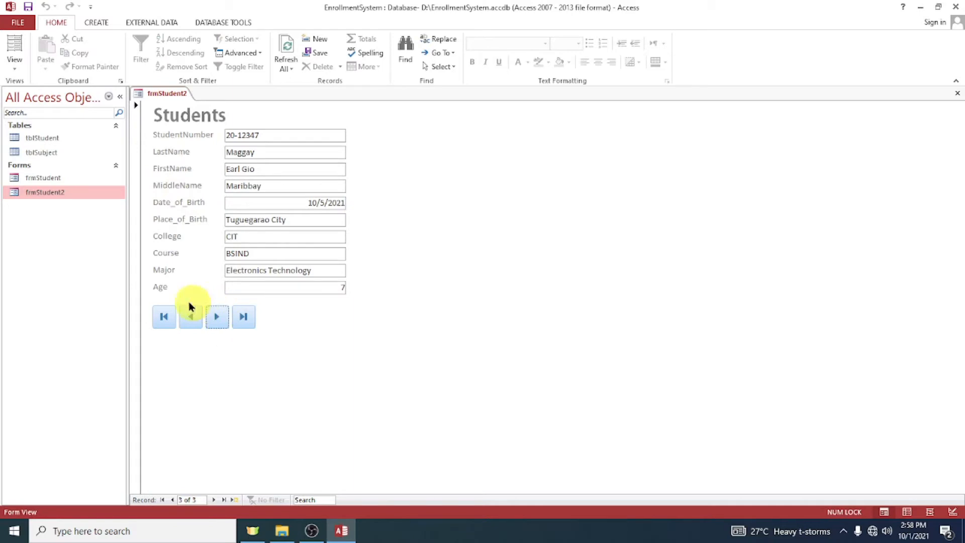
Open frmStudent to compare it with frmStudent2, and close both forms
double_click(43, 178)
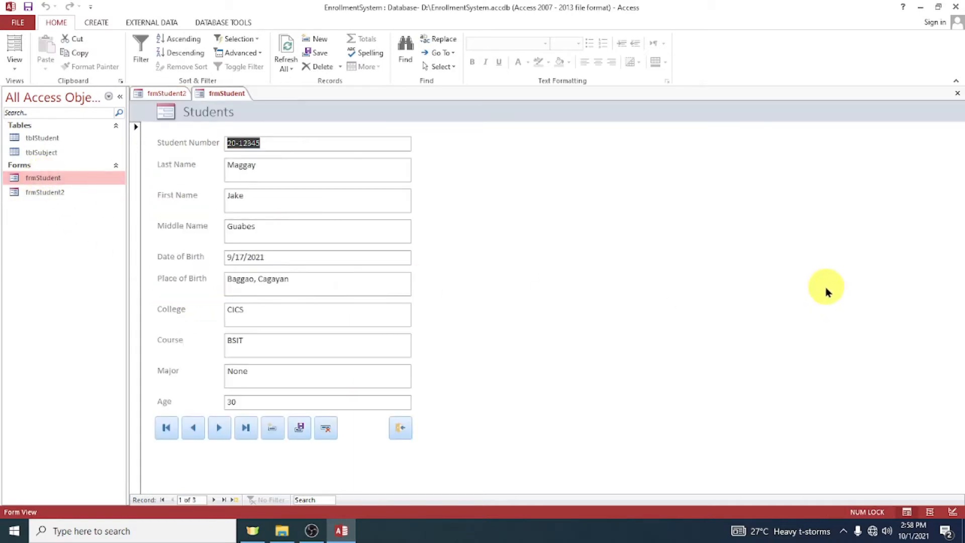
click(957, 93)
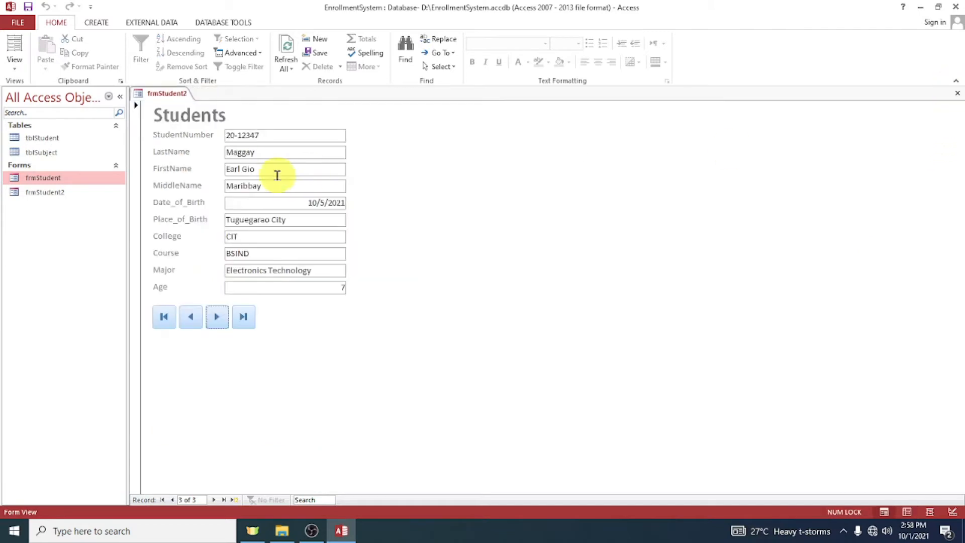
click(55, 193)
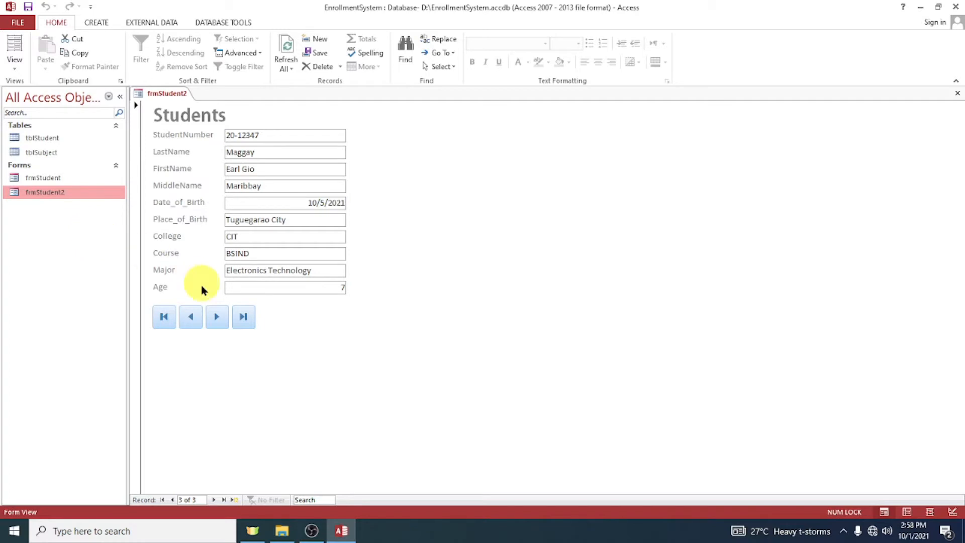
click(190, 317)
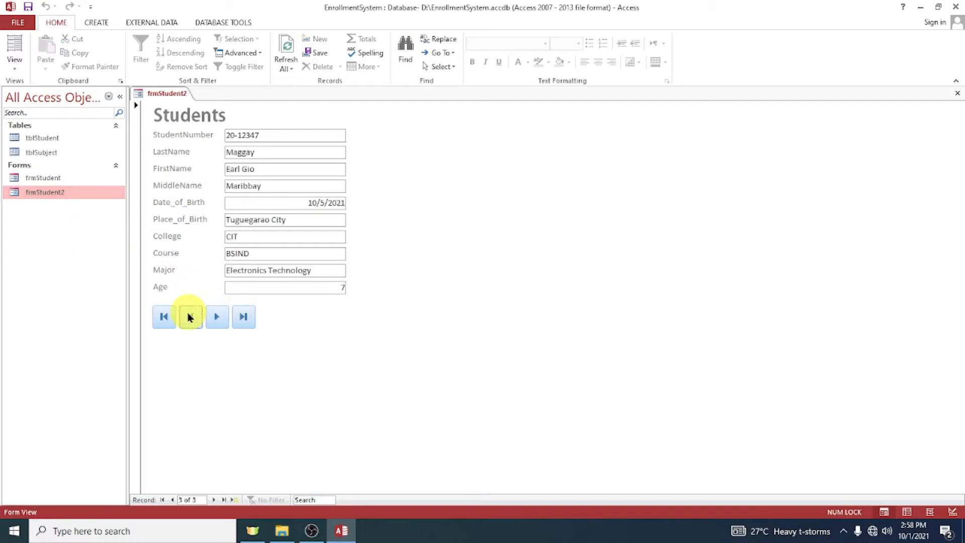
click(957, 93)
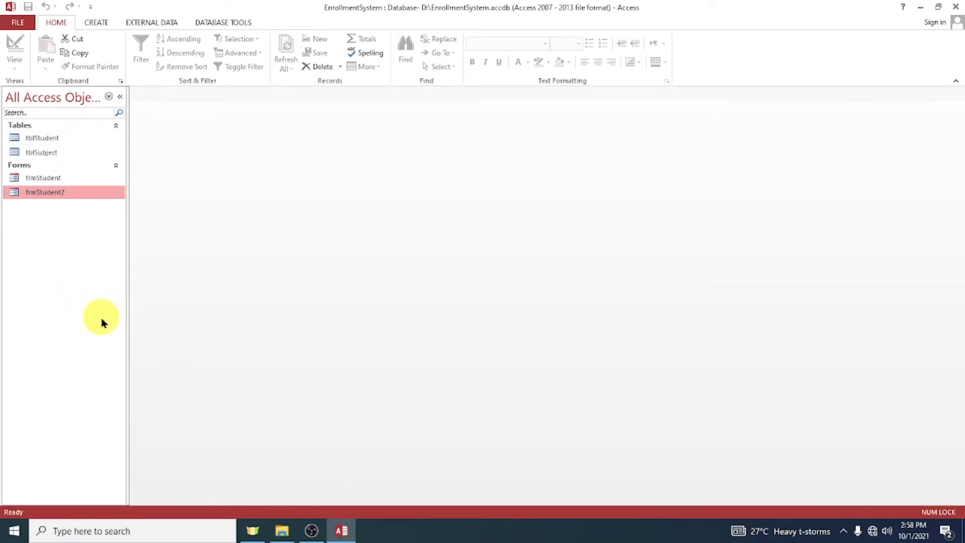
Create a report based on tblStudent and save it as rptStudent, closing it when saved
click(97, 23)
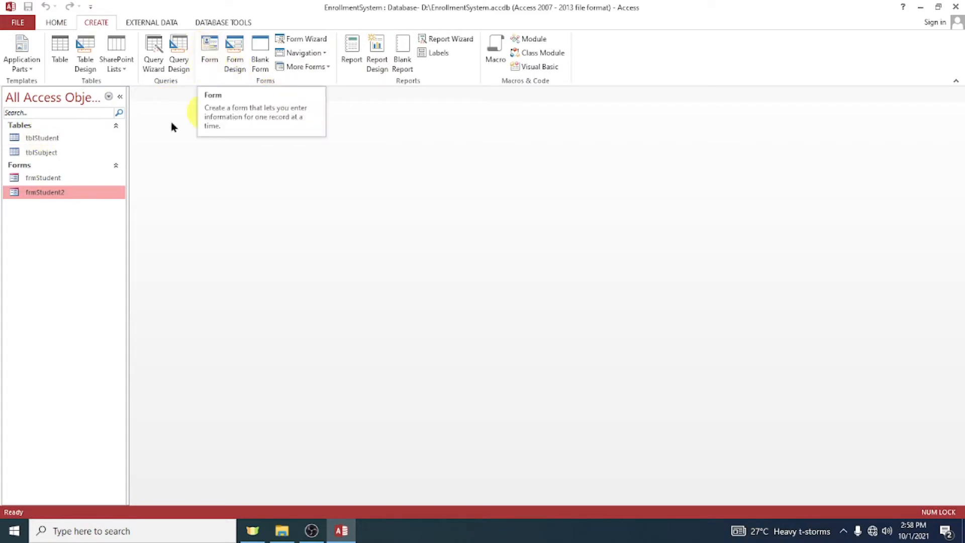
click(49, 139)
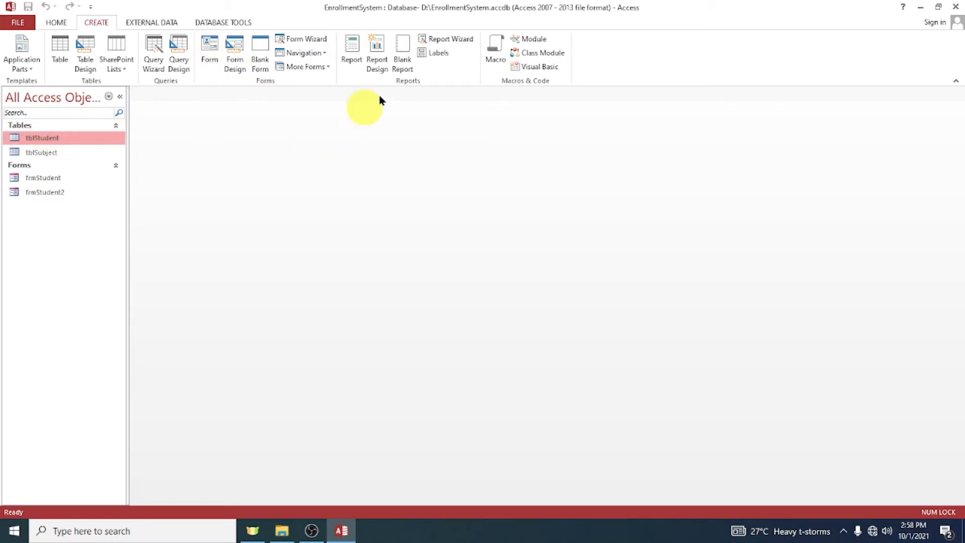
click(353, 48)
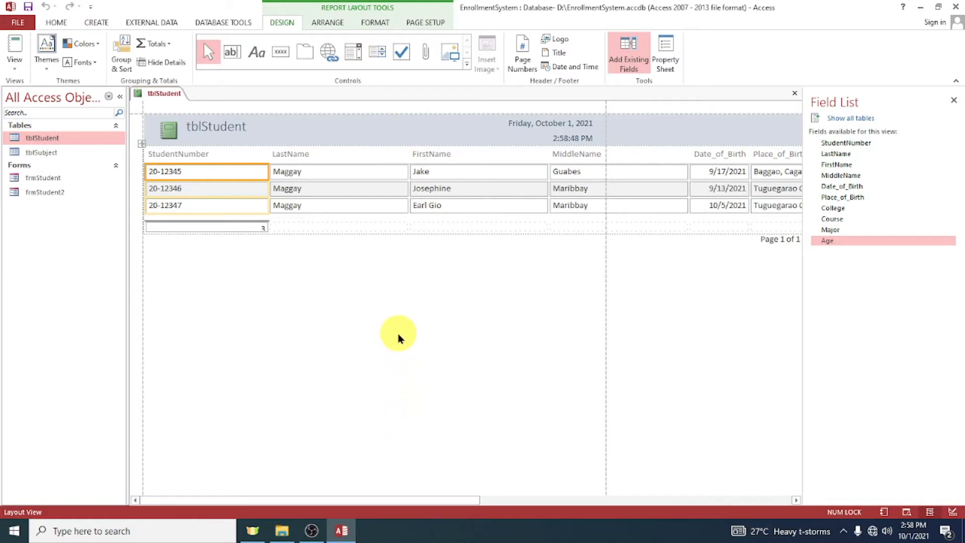
key(ctrl+s)
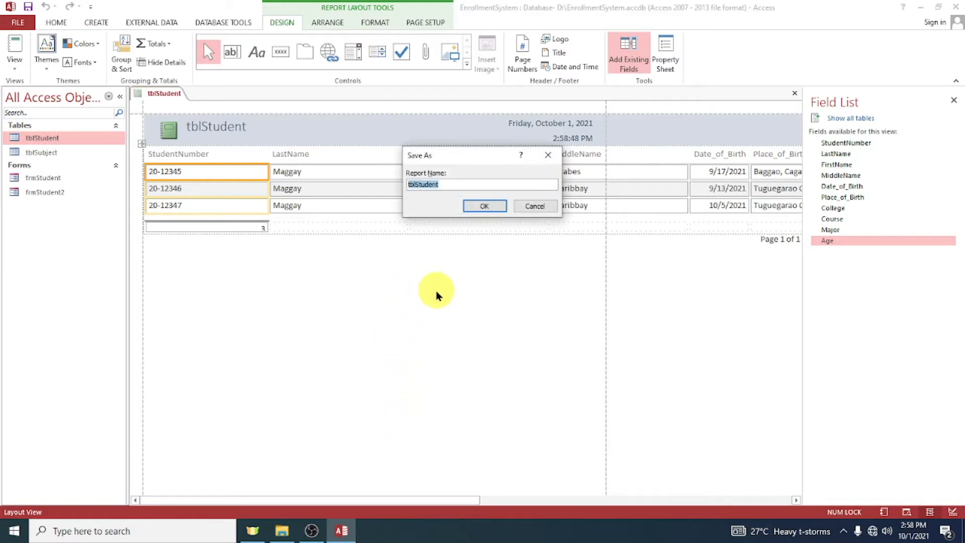
text(rp)
key(Return)
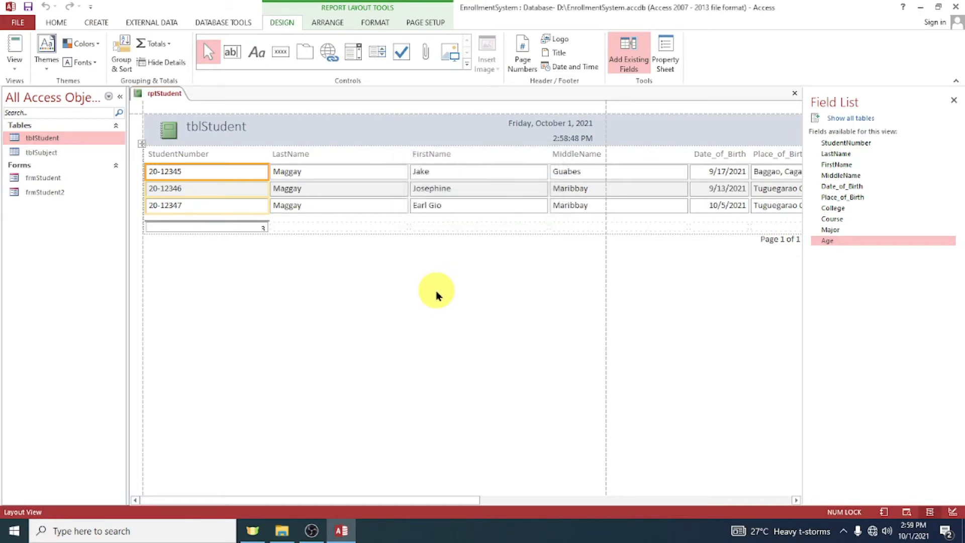
click(794, 93)
Open the rptStudent report in Design View and look over its footer sections
right_click(44, 217)
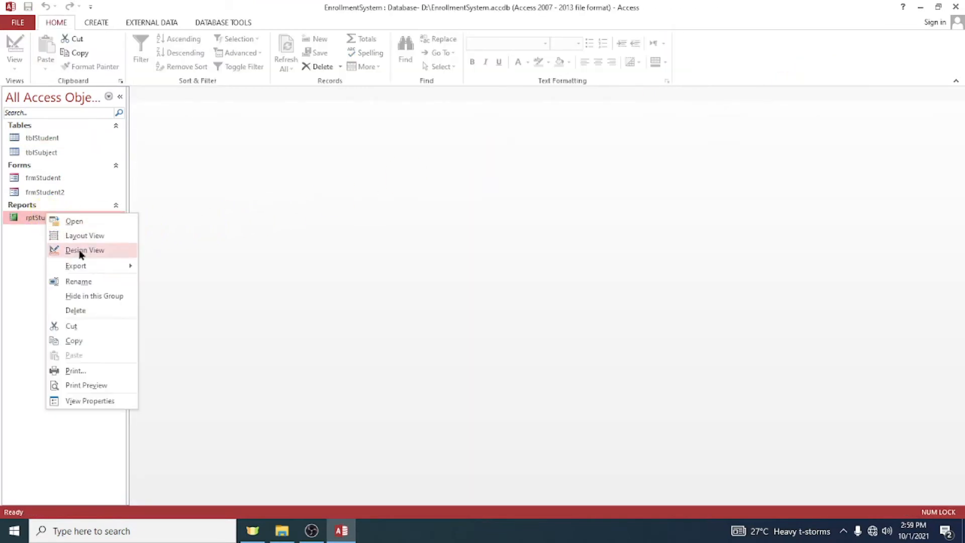
click(93, 251)
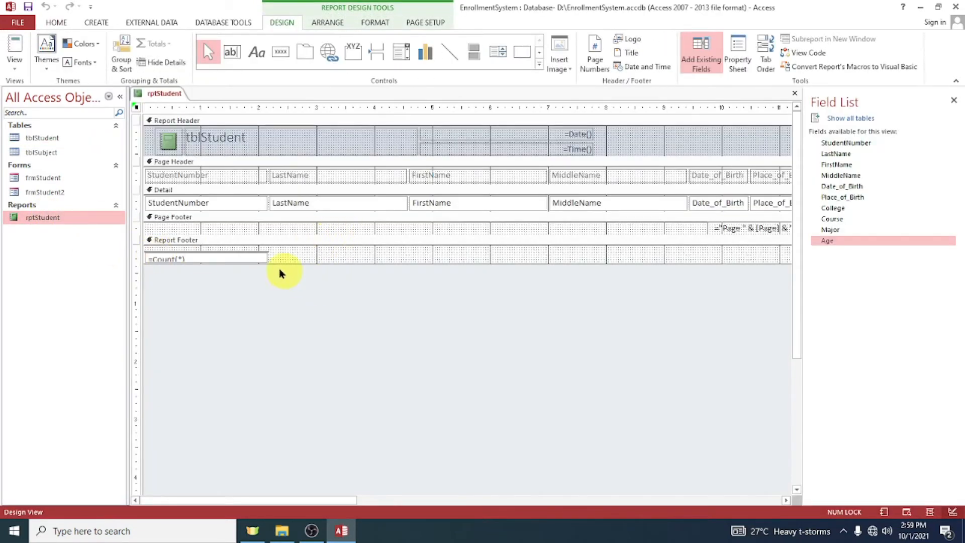
click(323, 250)
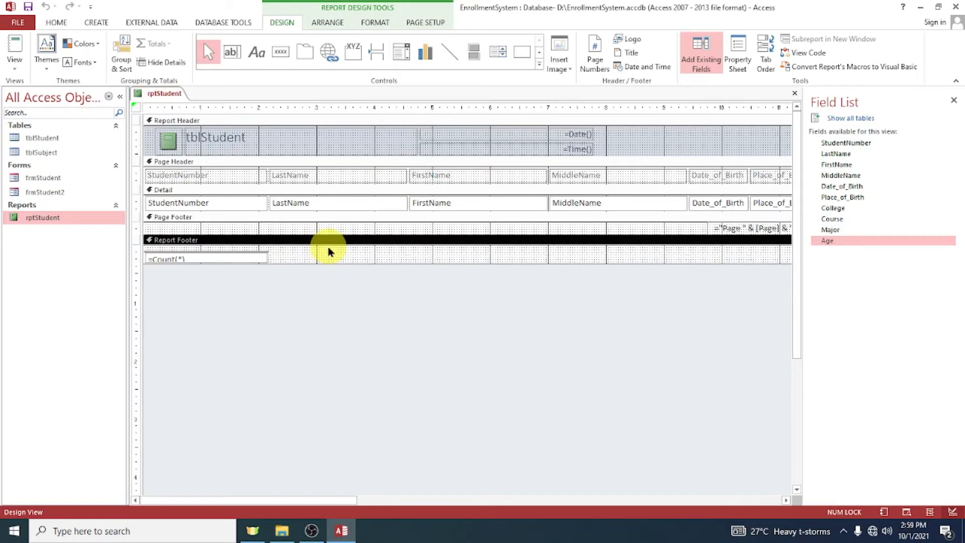
click(352, 228)
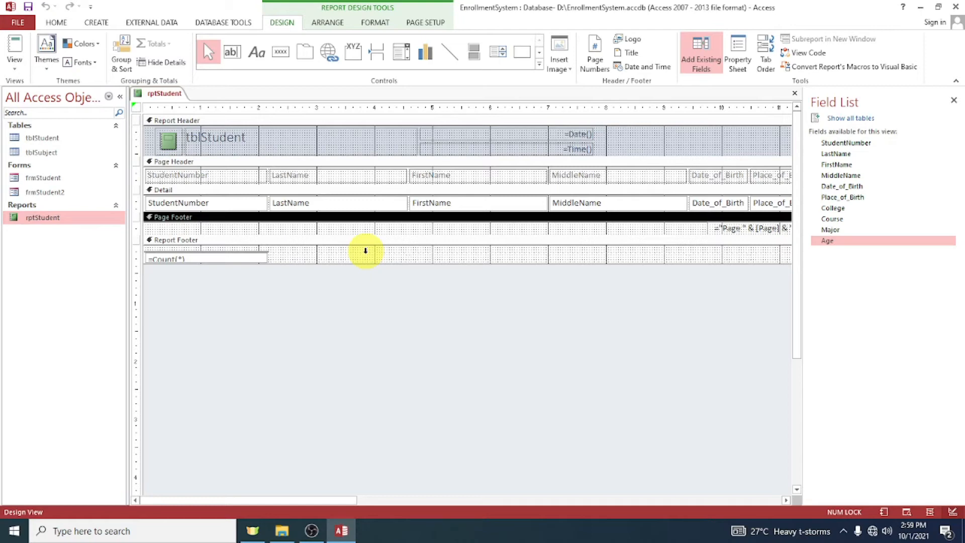
Change the title in the report header to "List of Students"
click(236, 141)
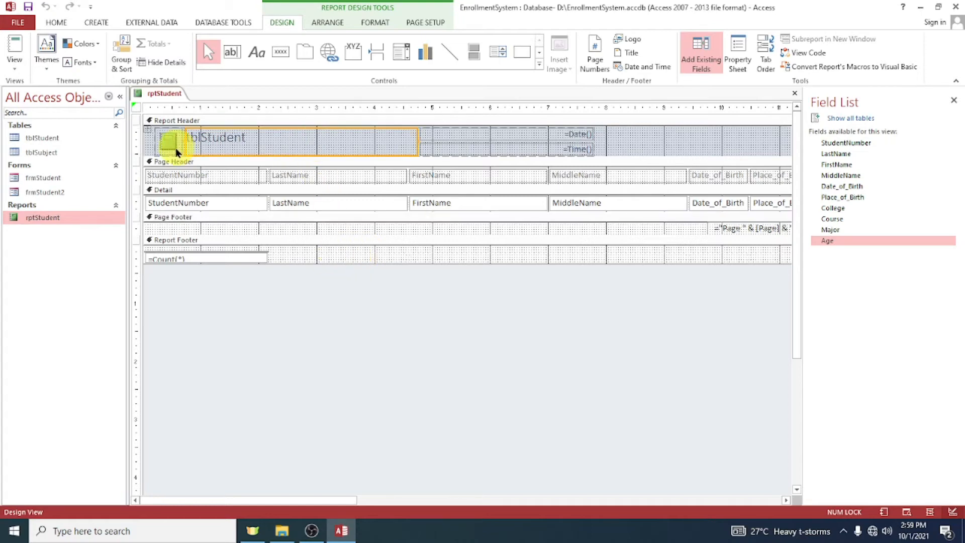
click(196, 136)
drag(188, 136, 202, 137)
key(BackSpace)
text(List of Stufdn)
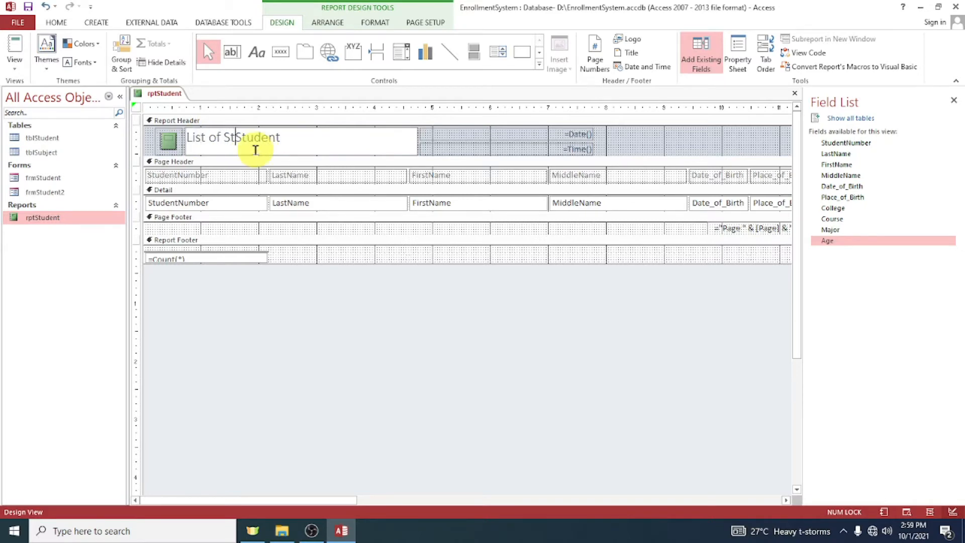
key(BackSpace)
key(BackSpace)
key(BackSpace)
text(dents)
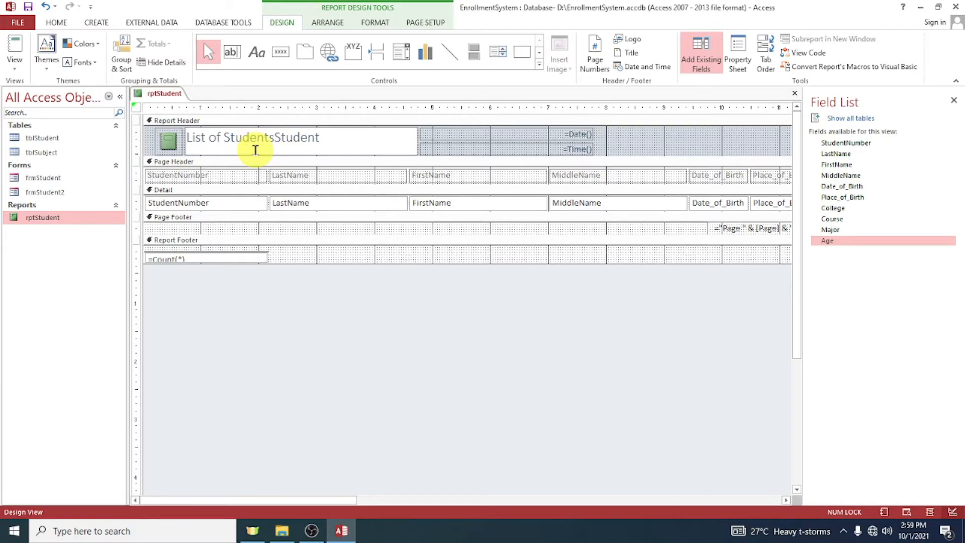
key(BackSpace)
key(BackSpace)
key(BackSpace)
key(BackSpace)
key(BackSpace)
key(BackSpace)
key(BackSpace)
key(BackSpace)
key(End)
text(s)
click(331, 240)
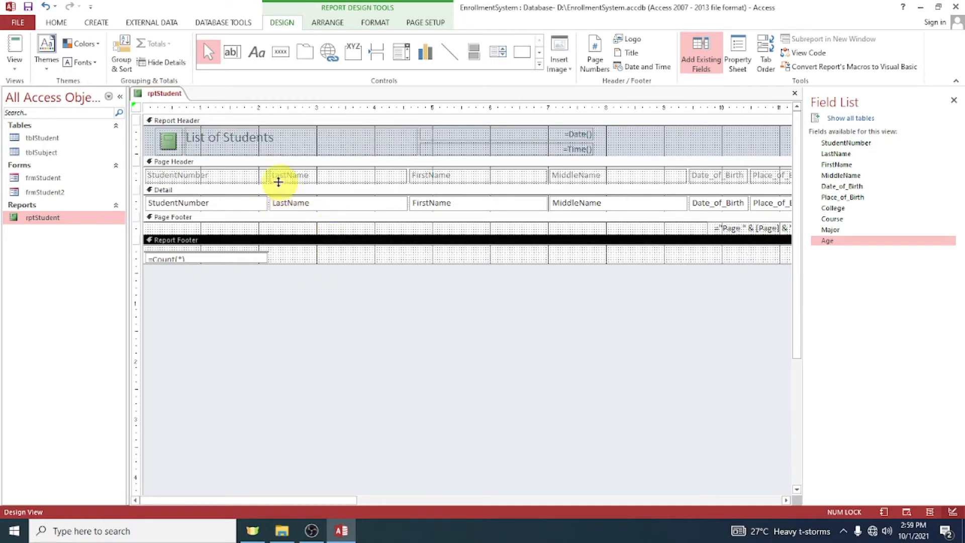
Examine the page header labels and the matching fields in the Detail section of the report
click(253, 180)
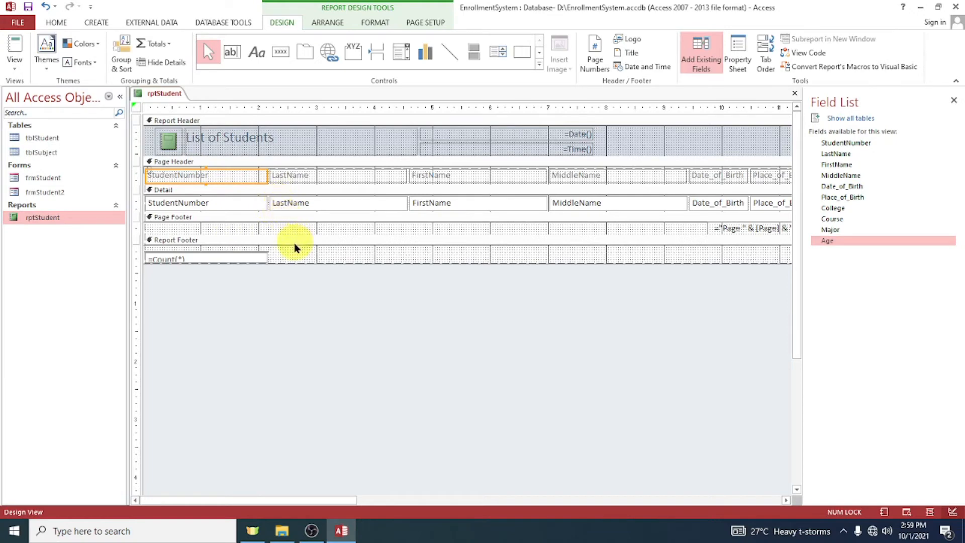
click(280, 227)
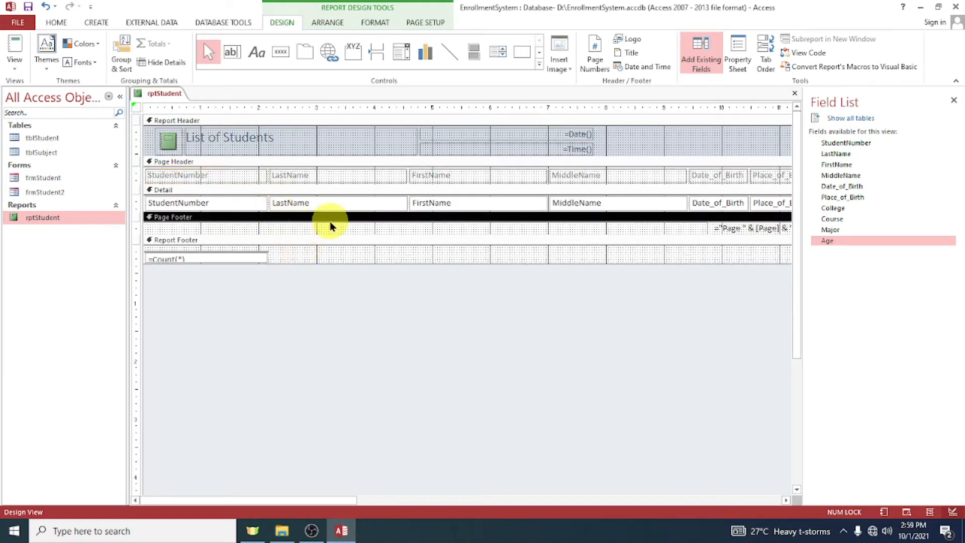
click(222, 201)
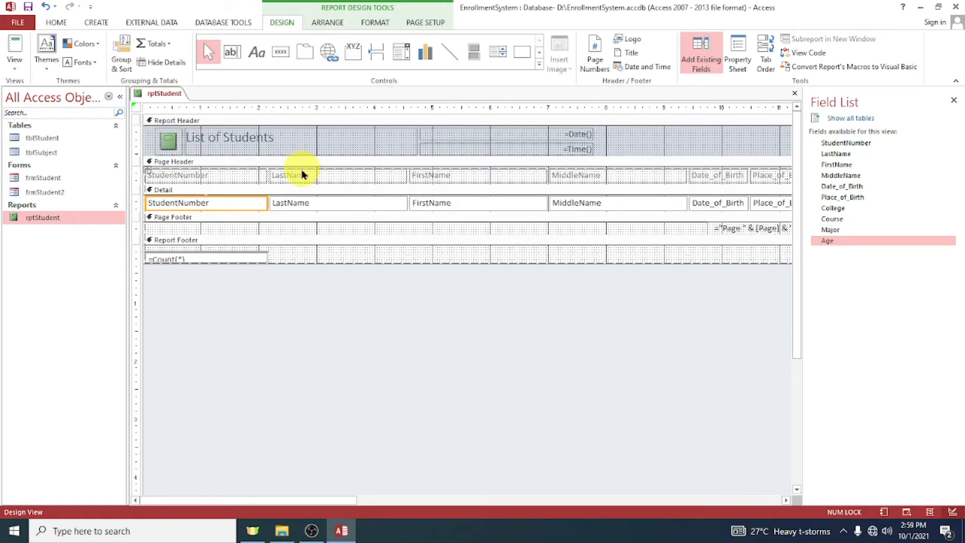
click(308, 205)
click(431, 202)
click(578, 205)
click(699, 205)
click(604, 176)
click(505, 176)
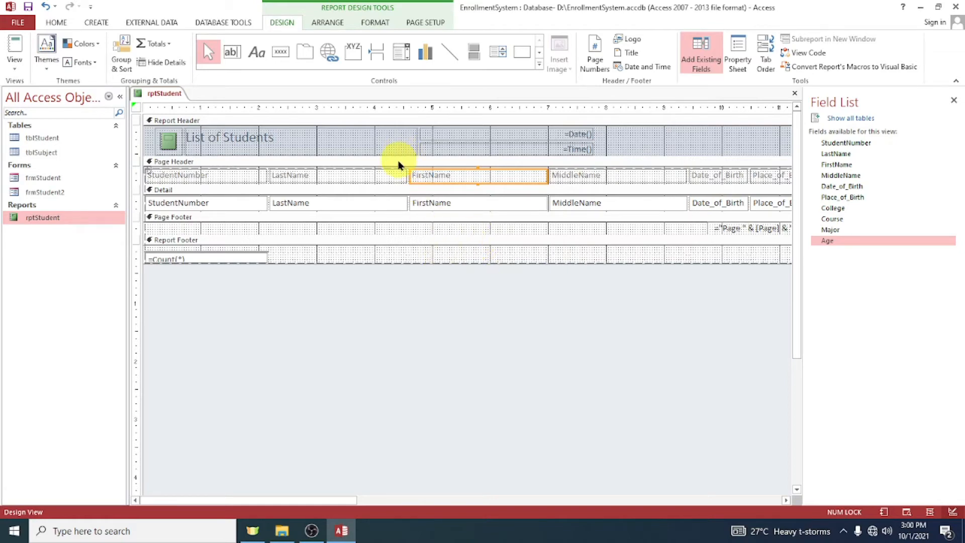
Make the outline of all column labels in the Page Header section transparent
click(376, 23)
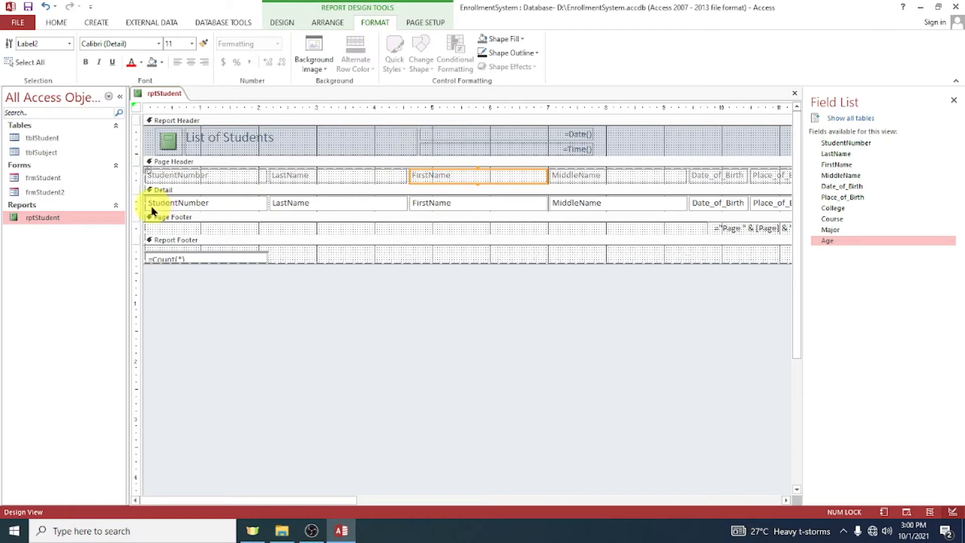
click(140, 178)
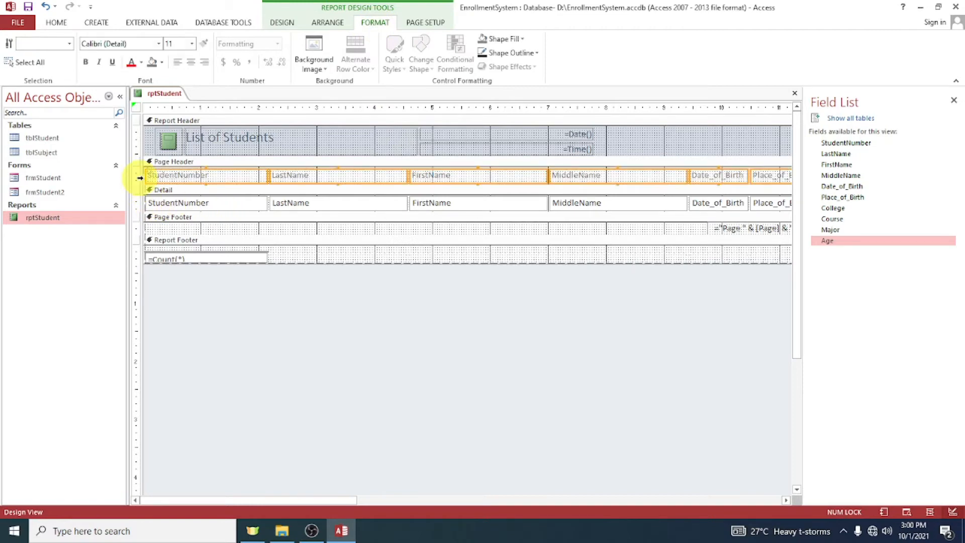
click(535, 53)
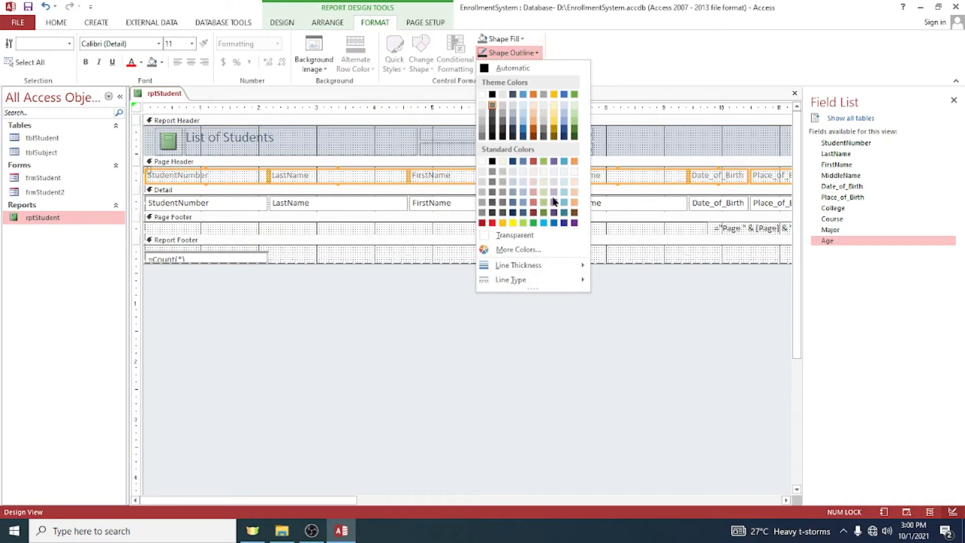
click(561, 282)
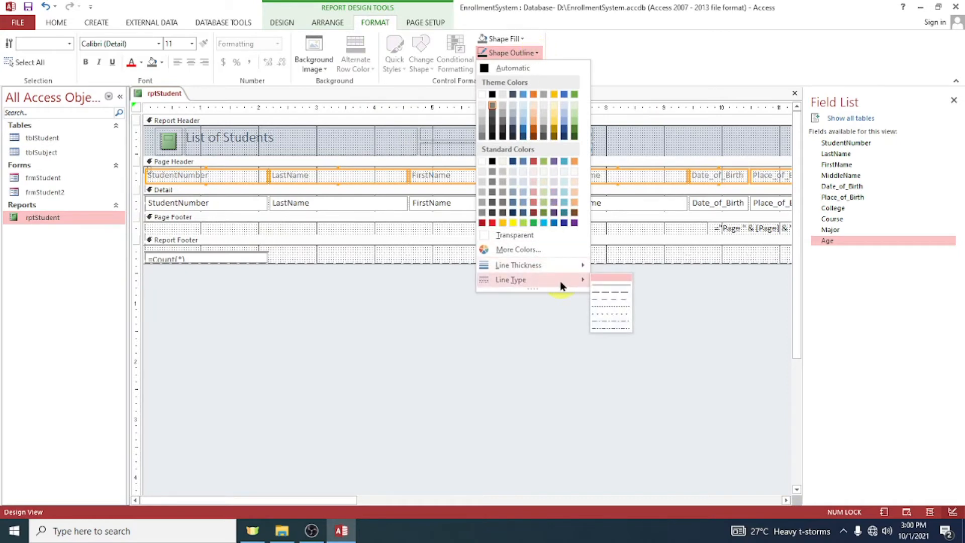
click(549, 234)
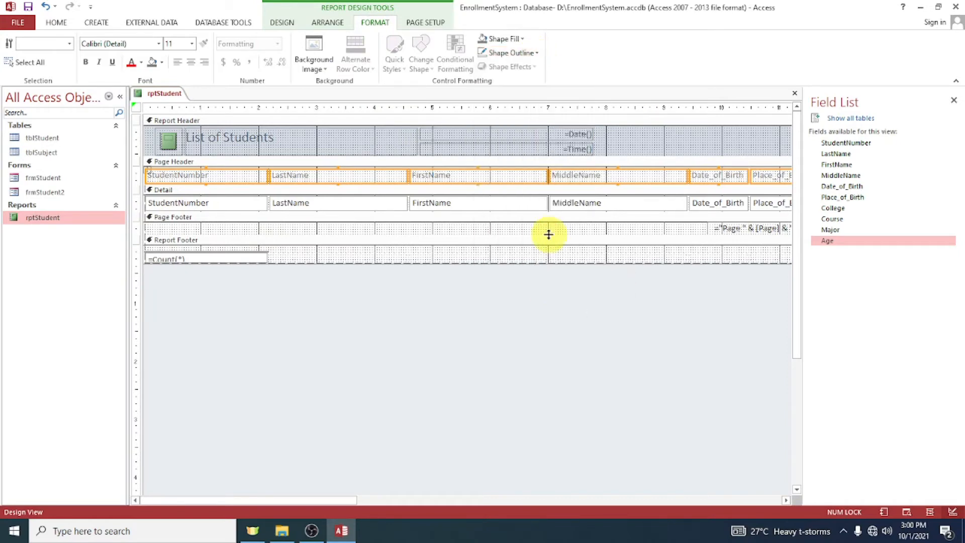
Make the outline of all field text boxes in the Detail section transparent
click(143, 201)
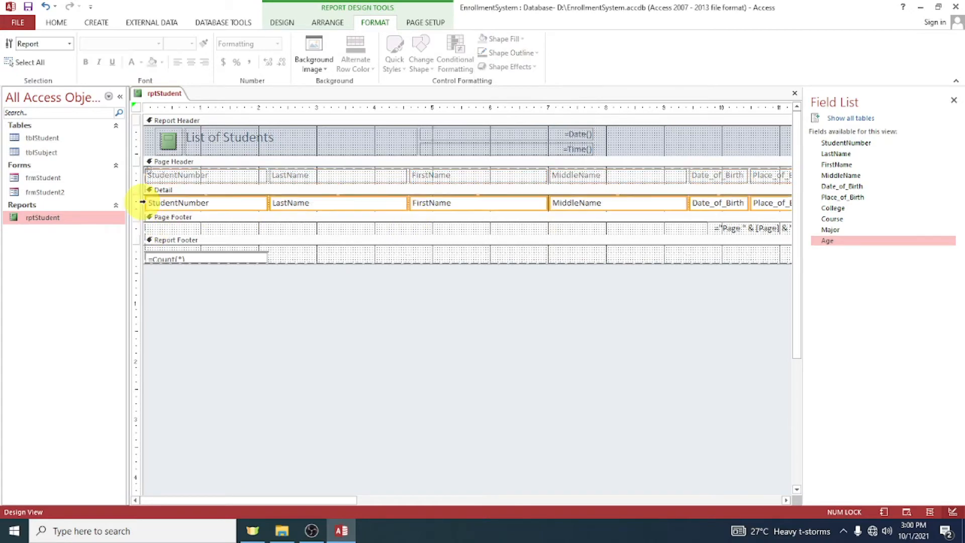
click(536, 53)
click(530, 233)
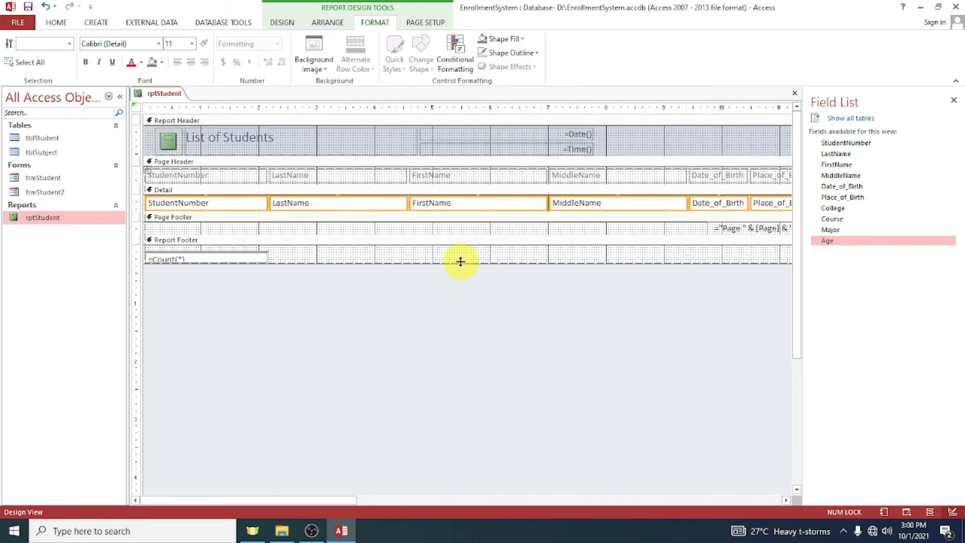
Close the design of rptStudent, open the report in Report View and check its column headings and student records
click(436, 230)
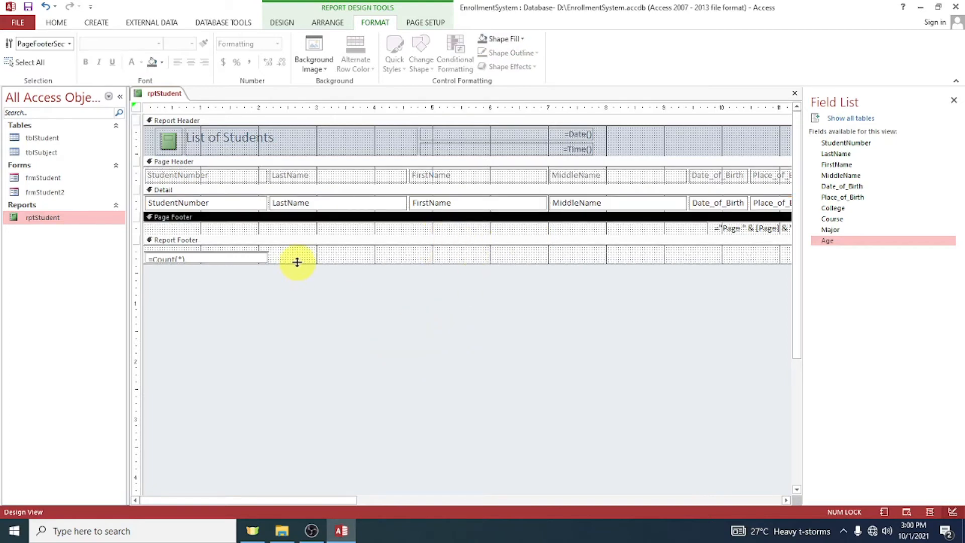
click(795, 93)
double_click(50, 218)
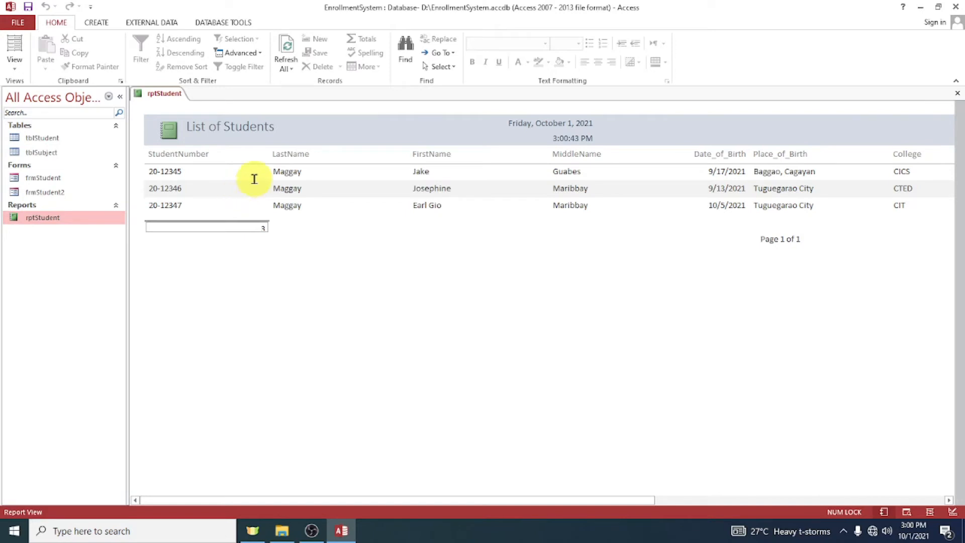
click(161, 174)
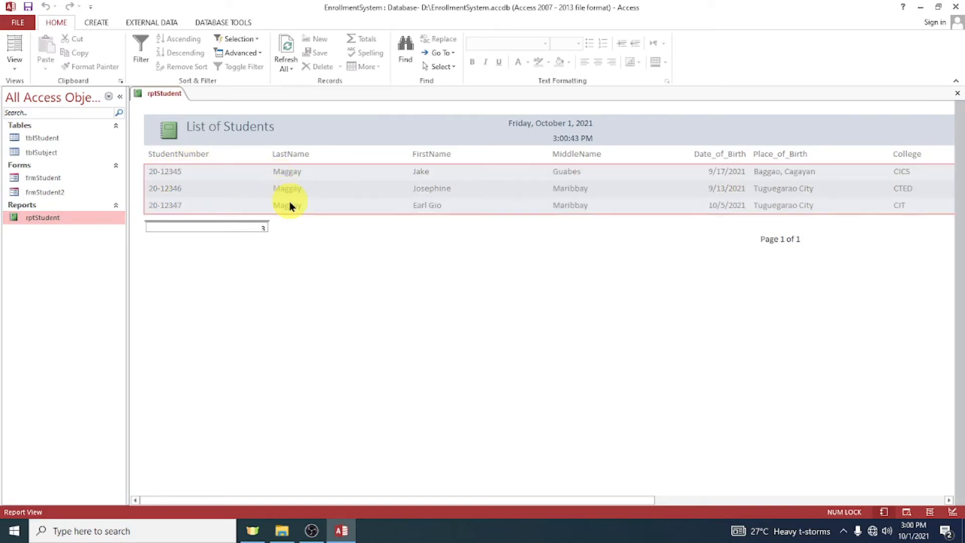
click(428, 171)
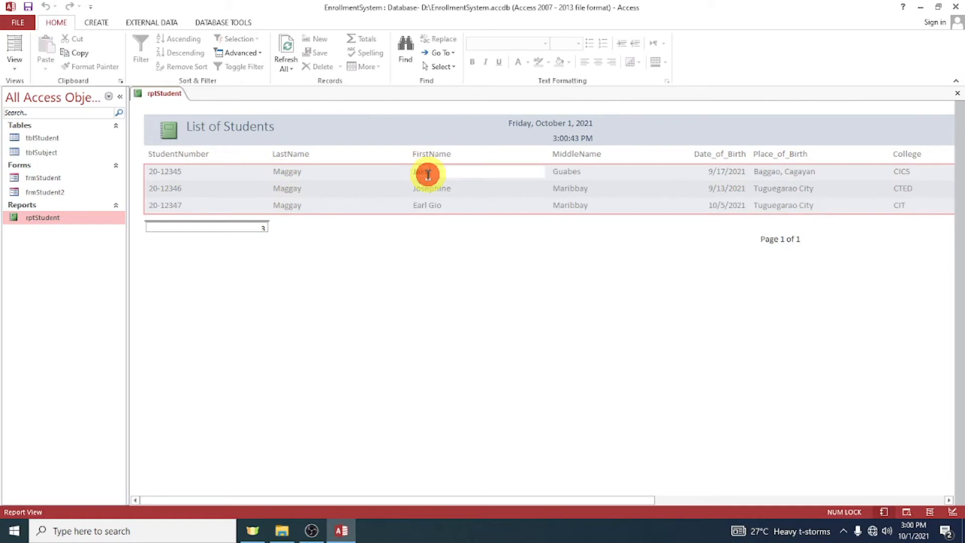
click(299, 155)
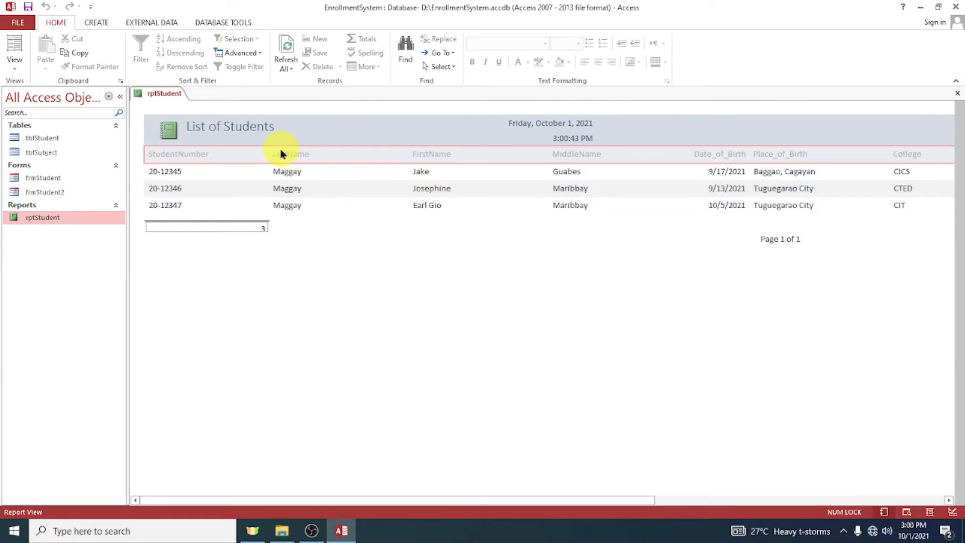
click(957, 93)
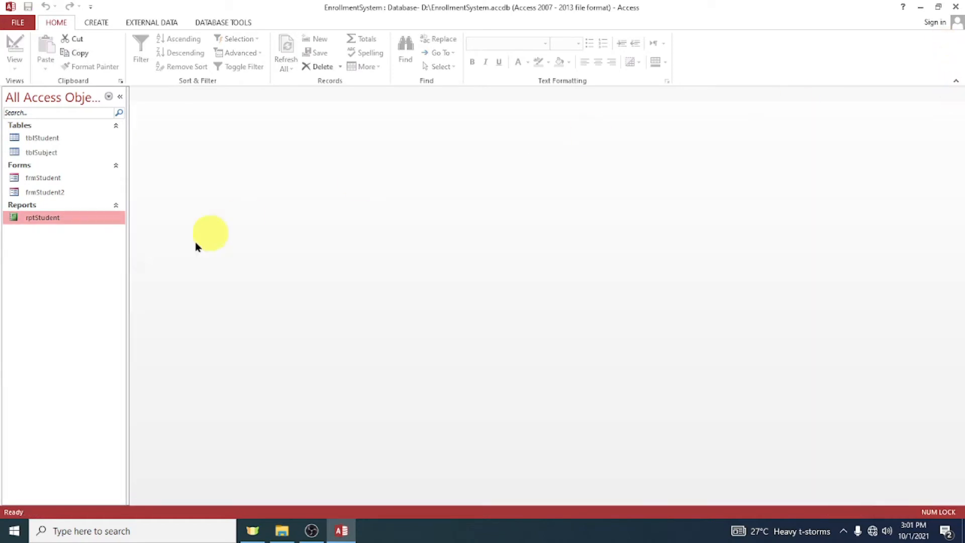
Open rptStudent in Design View and narrow the StudentNumber column to about 1.4 inches and the LastName column to about 1.25 inches
right_click(106, 217)
click(144, 250)
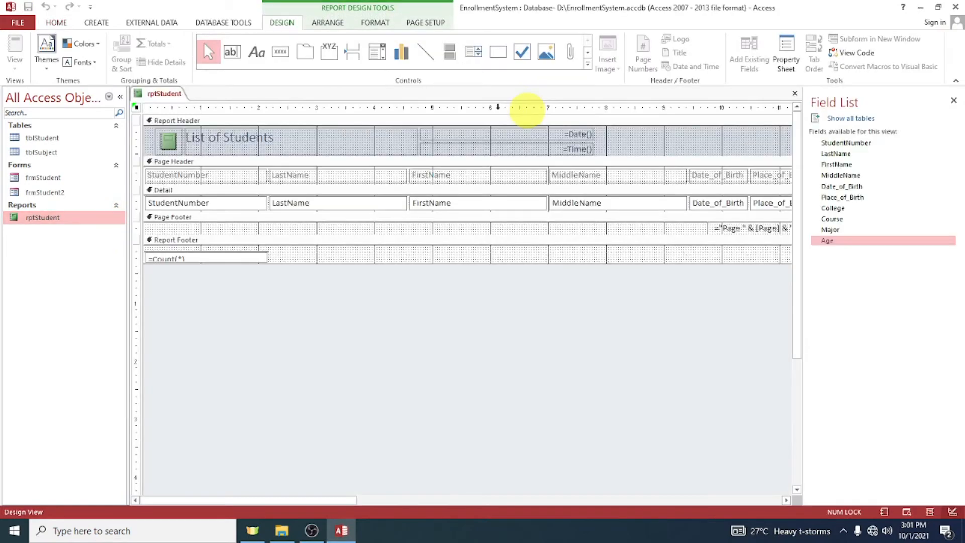
drag(258, 175, 225, 175)
click(310, 171)
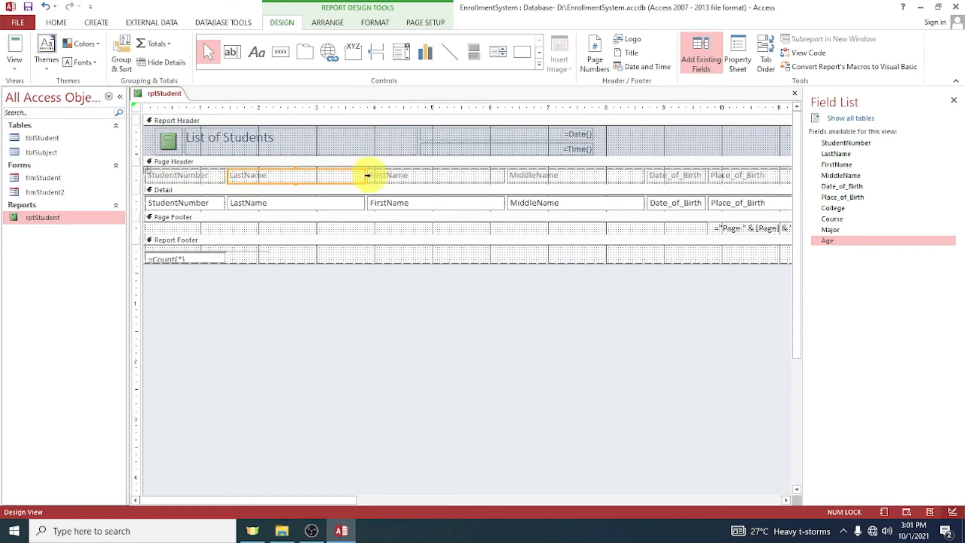
drag(363, 176, 300, 177)
Narrow the FirstName column to about 1.25 inches and the MiddleName column to about 1.3 inches
click(394, 177)
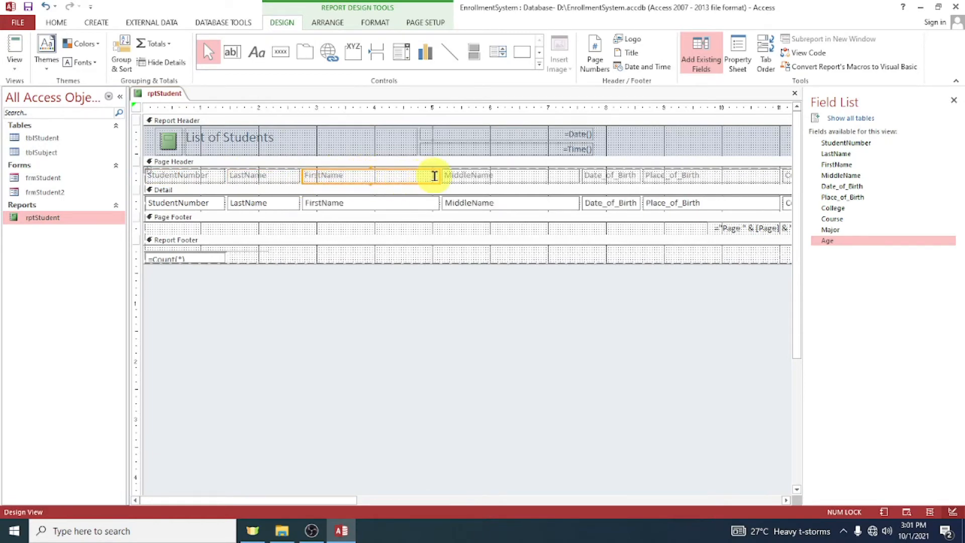
click(439, 177)
click(405, 191)
click(428, 175)
drag(437, 176, 375, 177)
click(495, 175)
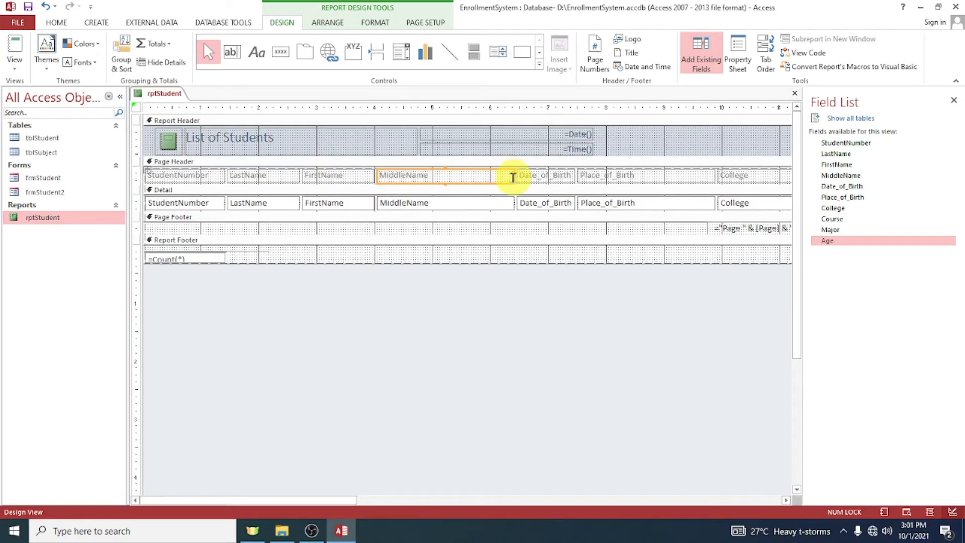
drag(512, 176, 455, 175)
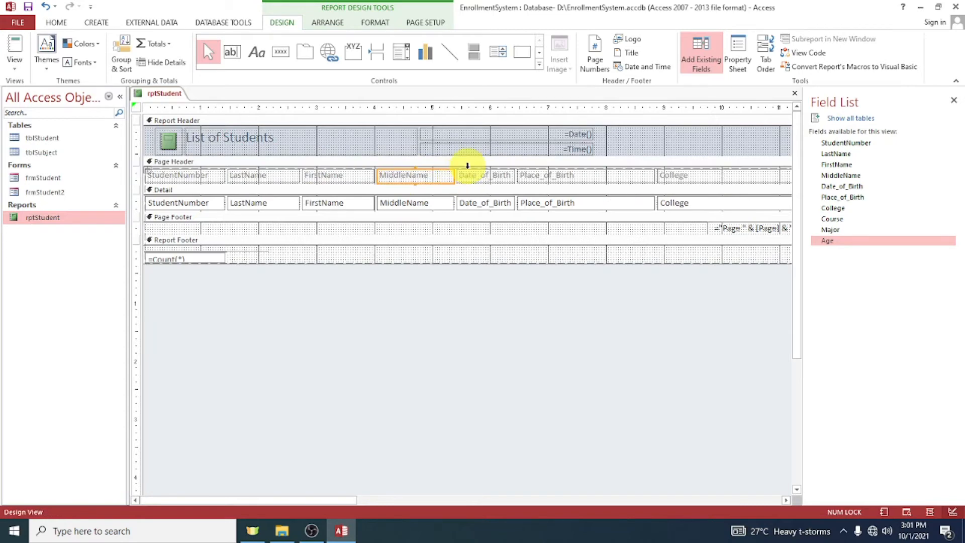
Narrow the Place_of_Birth column to about 1.4 inches and the College column to about 1 inch
click(599, 178)
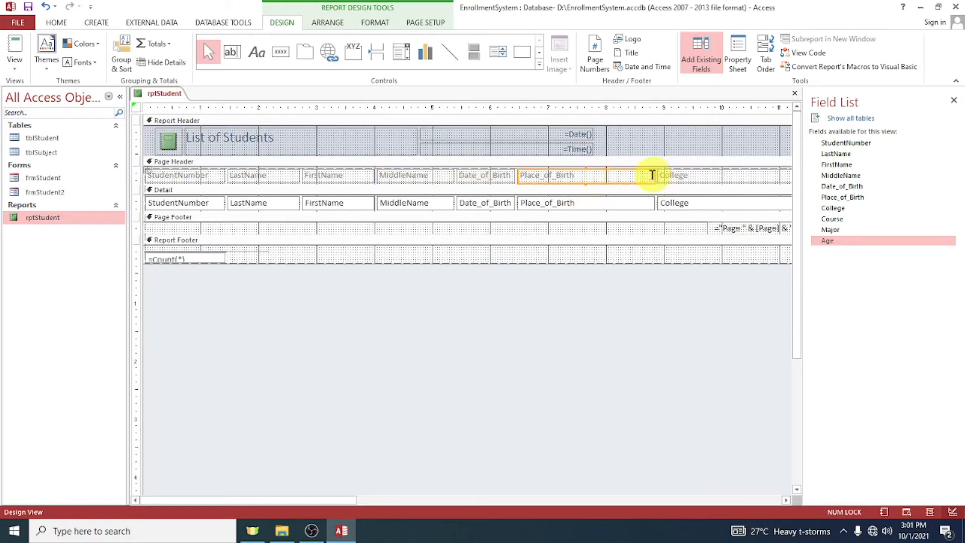
click(652, 176)
click(646, 185)
drag(654, 176, 599, 177)
click(716, 175)
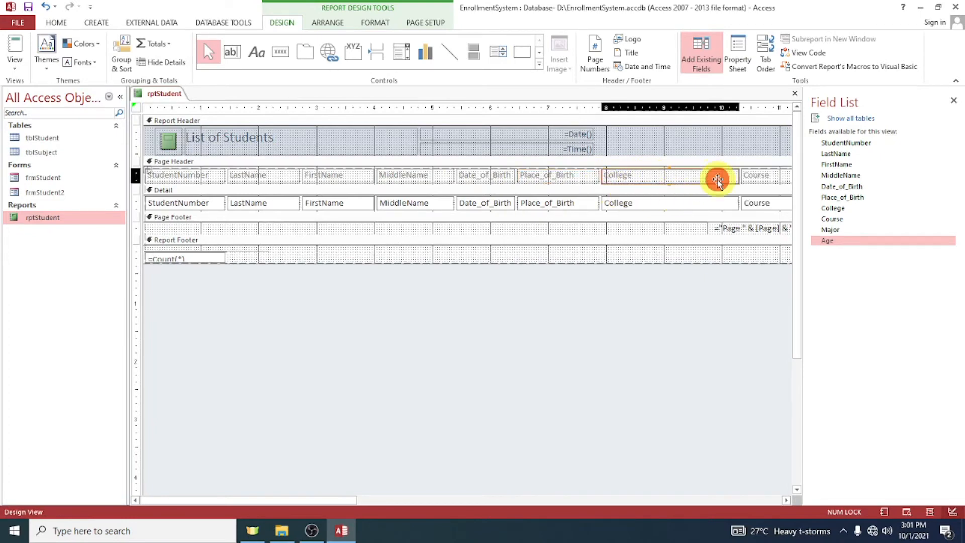
drag(736, 175, 660, 176)
Narrow the Course column to about 1.1 inches, the Major column to about 1.25 inches and the Age column to about 0.55 inch
click(707, 176)
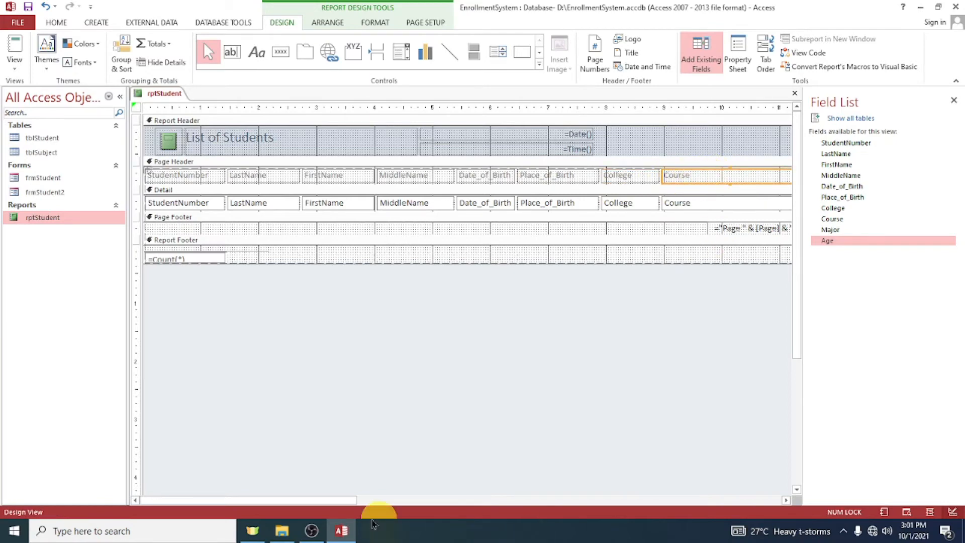
drag(334, 500, 474, 521)
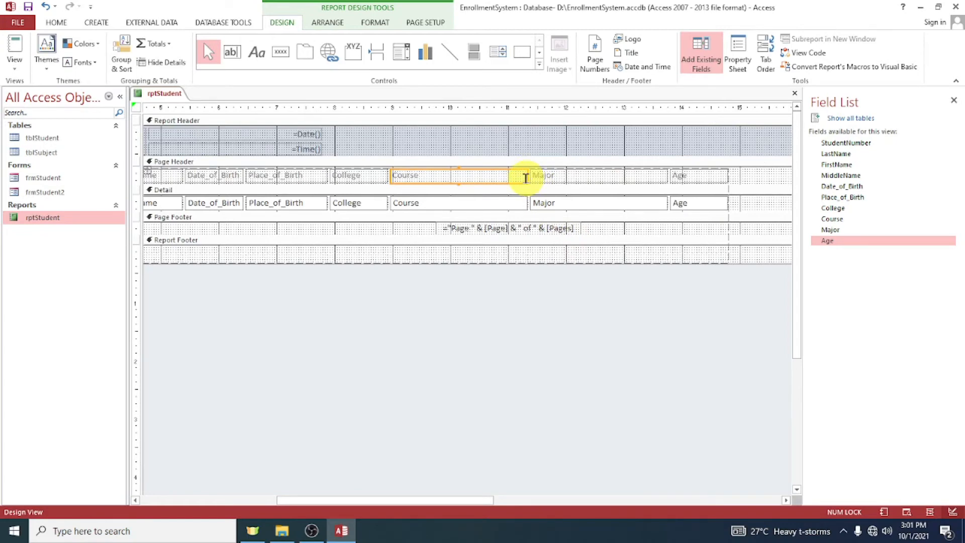
drag(525, 177, 455, 175)
click(568, 175)
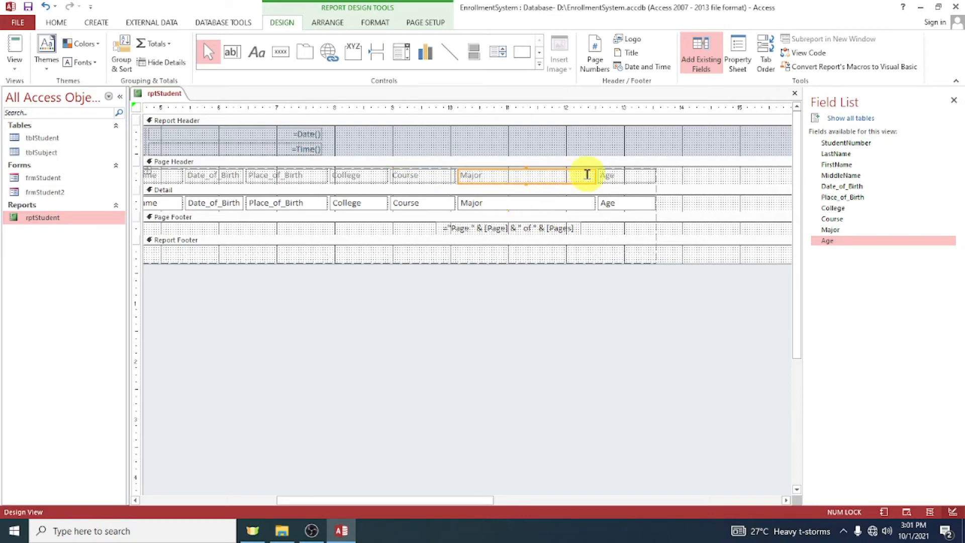
drag(593, 176, 565, 176)
click(586, 176)
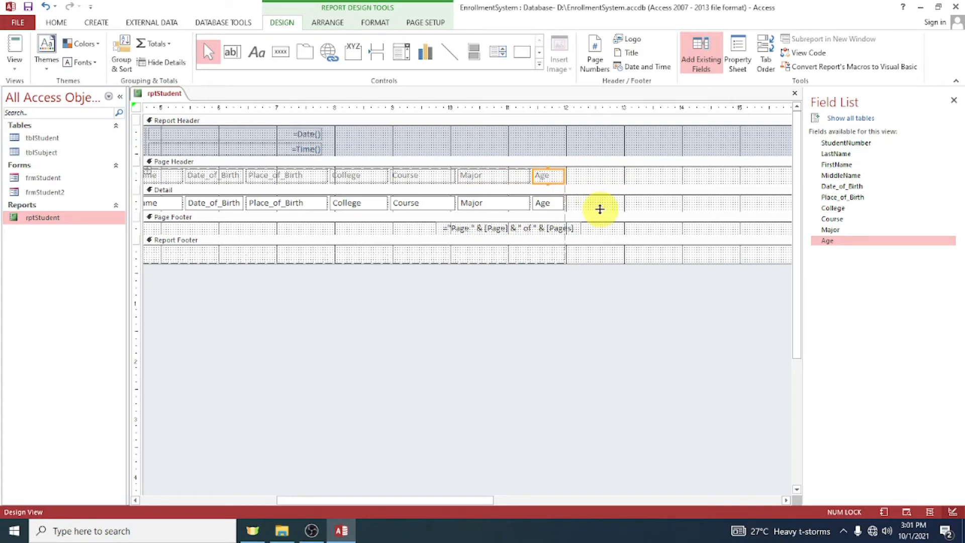
Move the page number text box in the Page Footer leftward until its right edge lines up with the end of the Age column
click(576, 231)
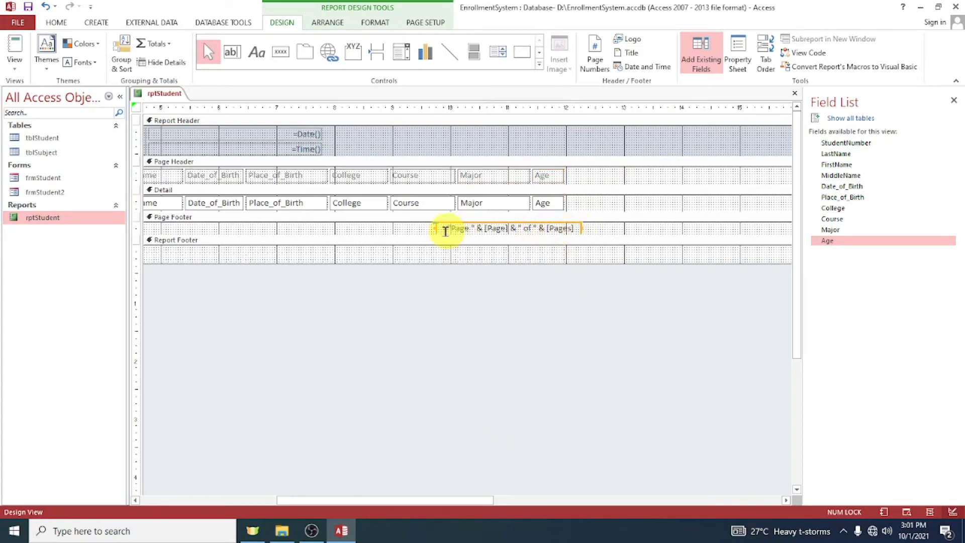
key(Left)
key(Left)
key(Left)
key(Left)
key(Left)
key(Left)
key(Left)
key(Left)
key(Left)
key(Left)
key(Left)
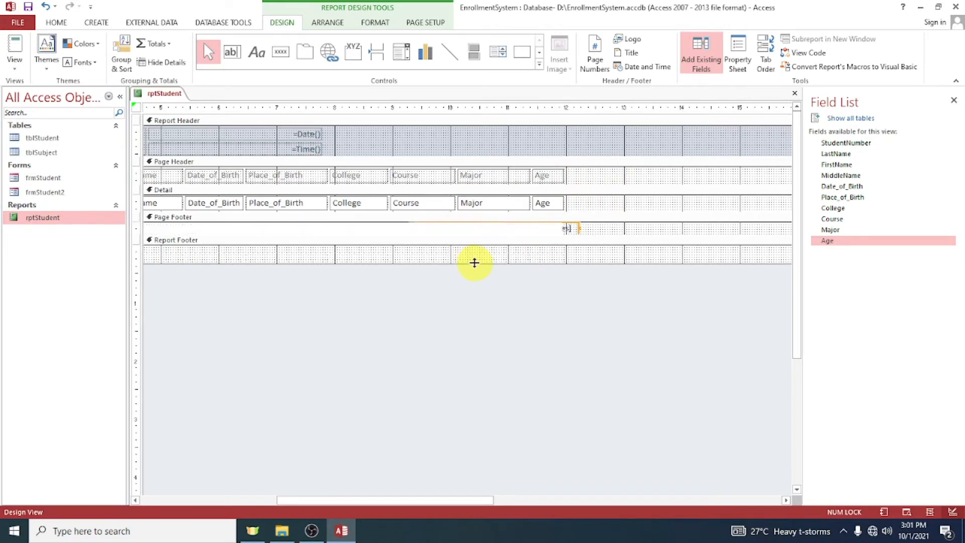
key(Right)
key(Right)
key(Right)
key(Right)
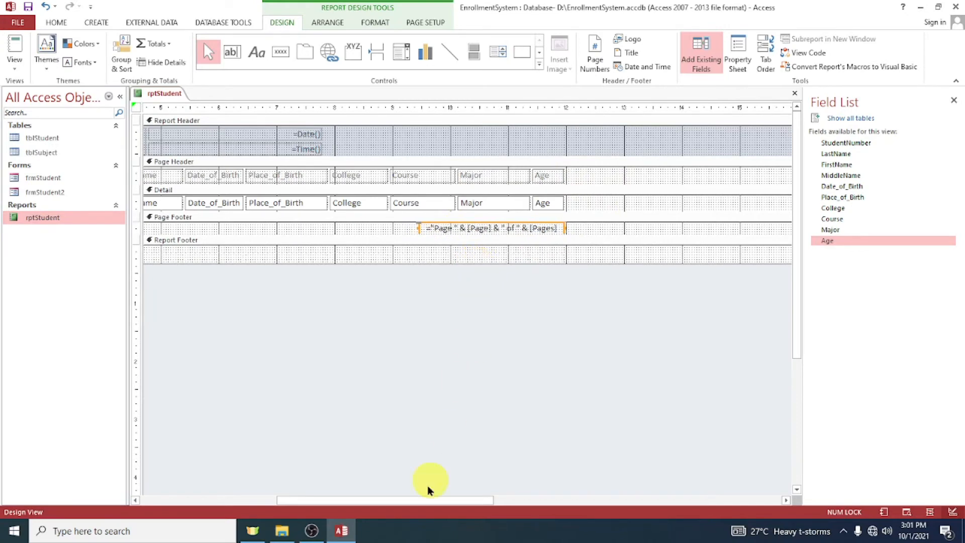
Reduce the report's width so its right edge ends at the Age column, at about the 12-inch mark
drag(409, 500, 697, 500)
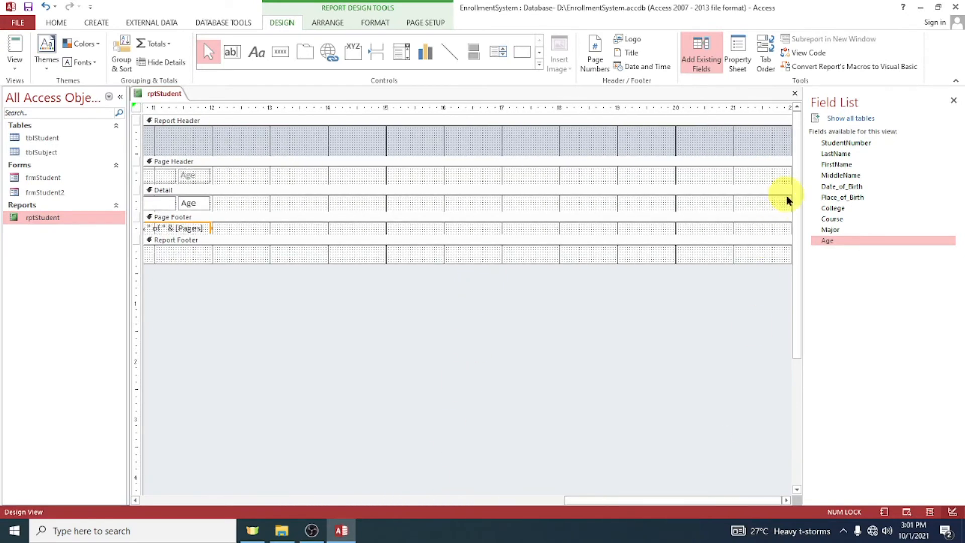
drag(789, 197, 210, 206)
drag(646, 500, 197, 500)
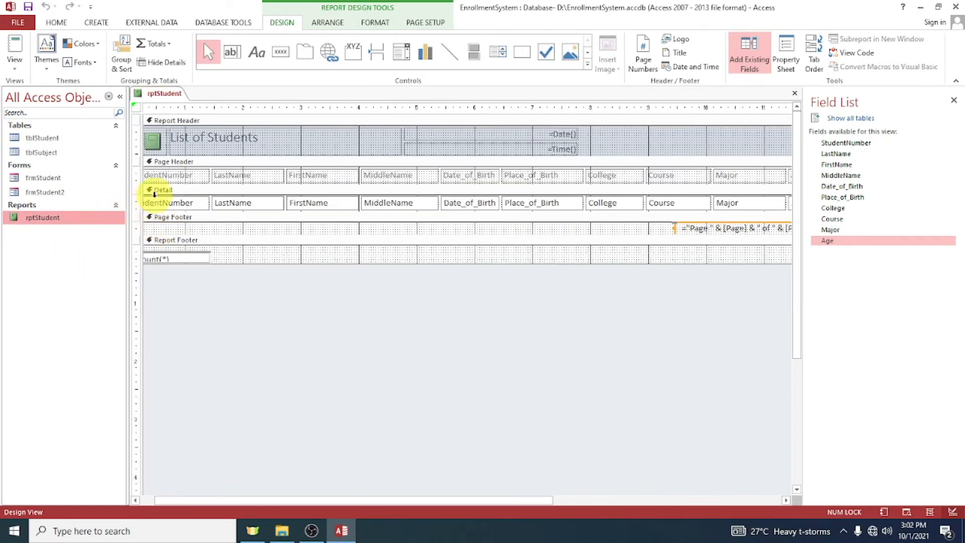
Open rptStudent in Report View and print all pages to the Brother DCP-T300 Printer with its preview enabled, keeping the printer's Portrait settings
double_click(97, 221)
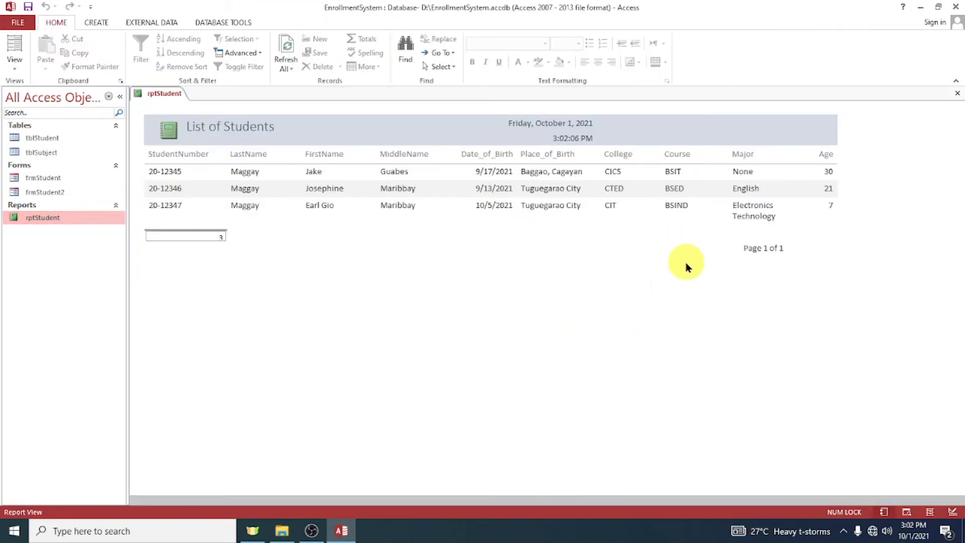
key(ctrl+p)
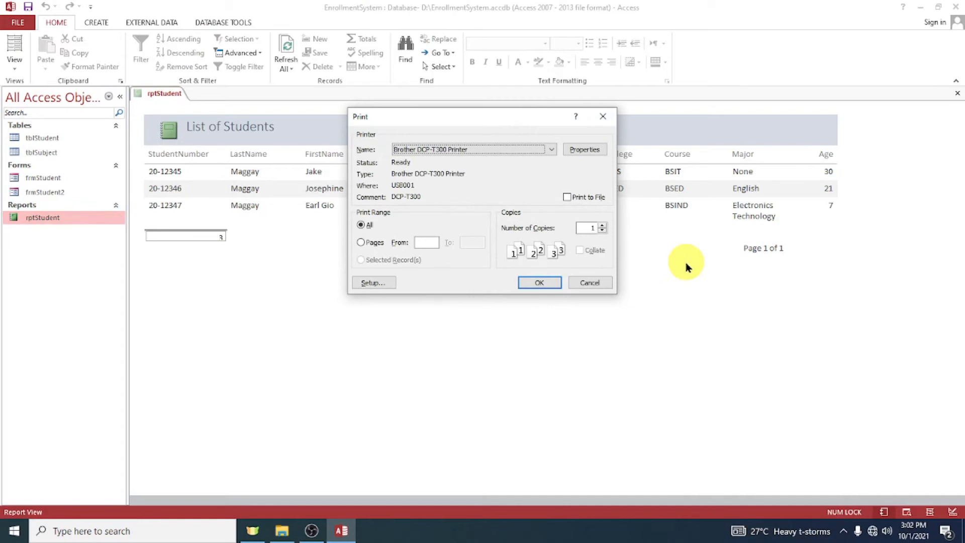
click(583, 150)
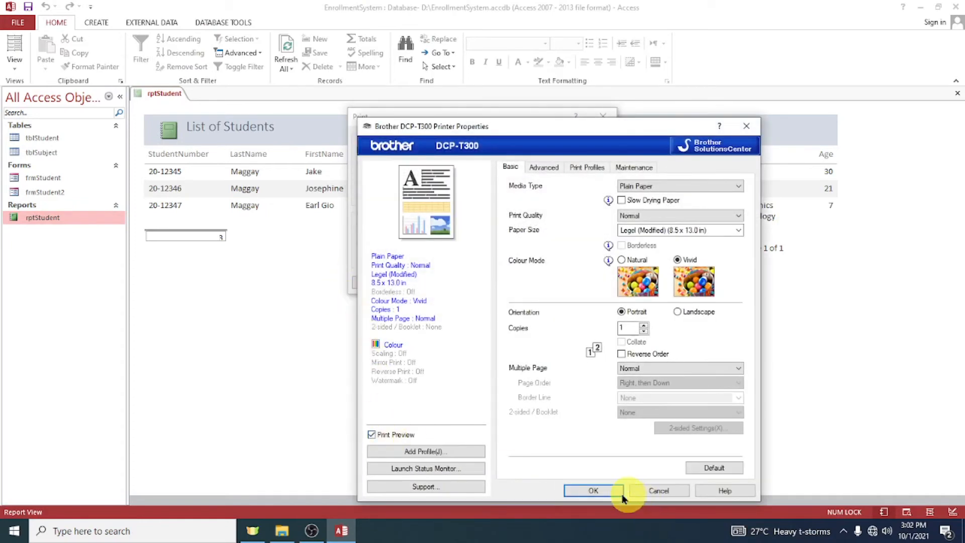
click(594, 490)
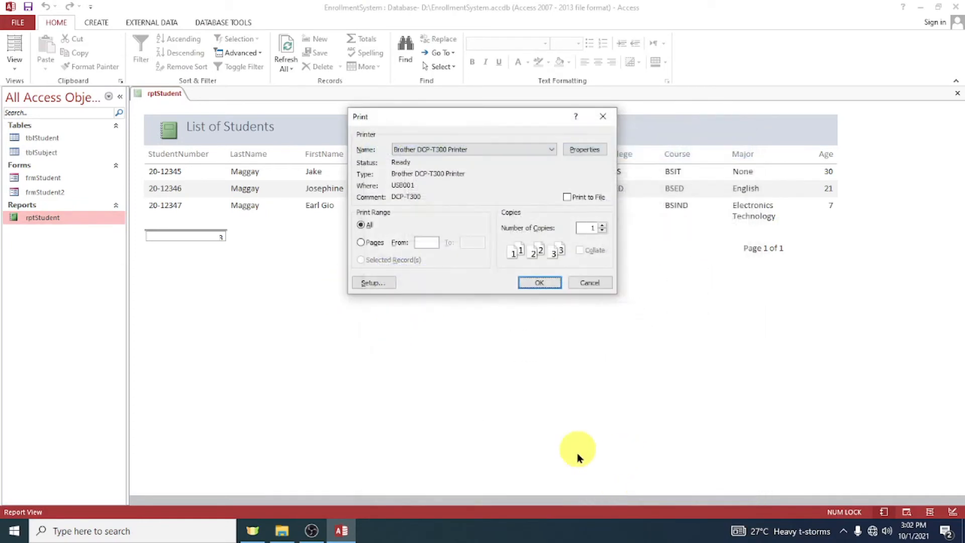
click(538, 283)
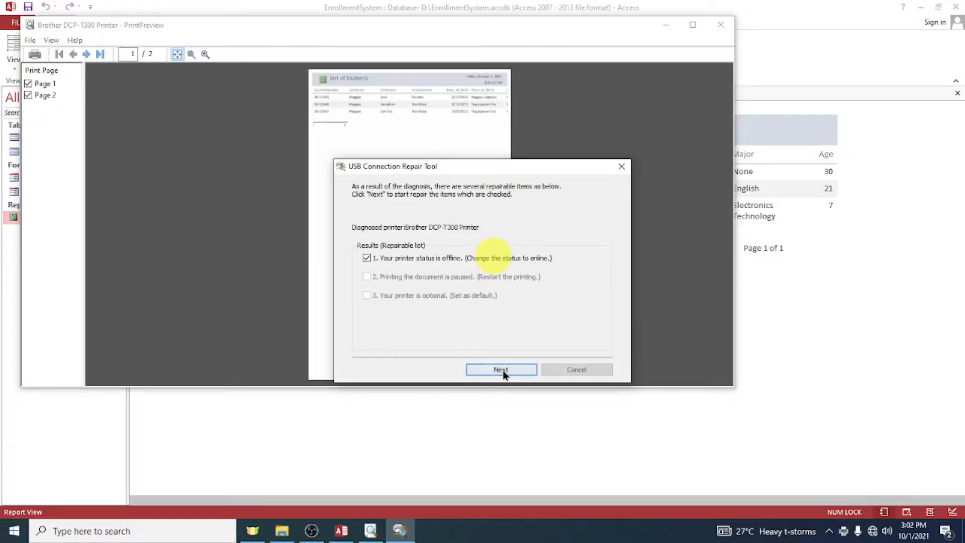
Repair the printer's offline status, examine the maximized print preview of the student list, and close the preview
click(506, 374)
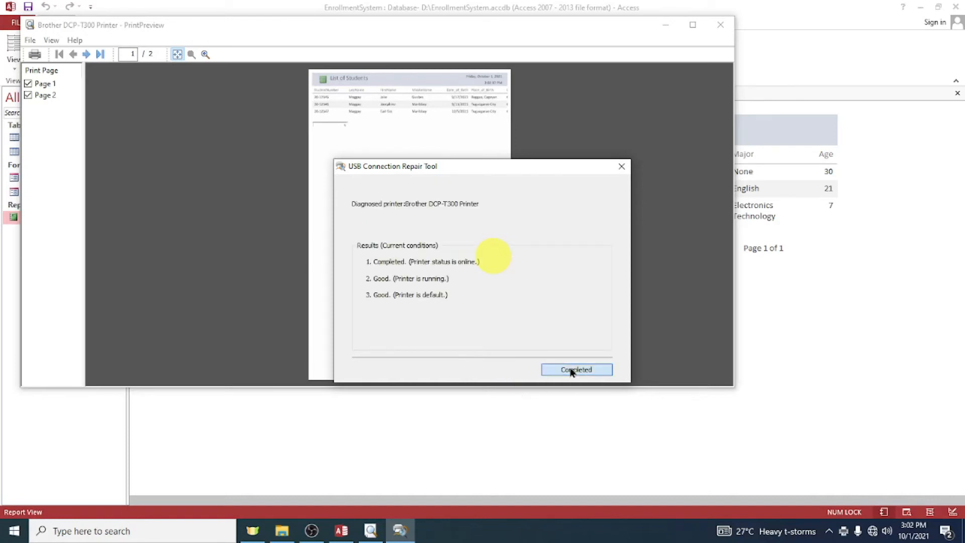
click(572, 371)
click(692, 25)
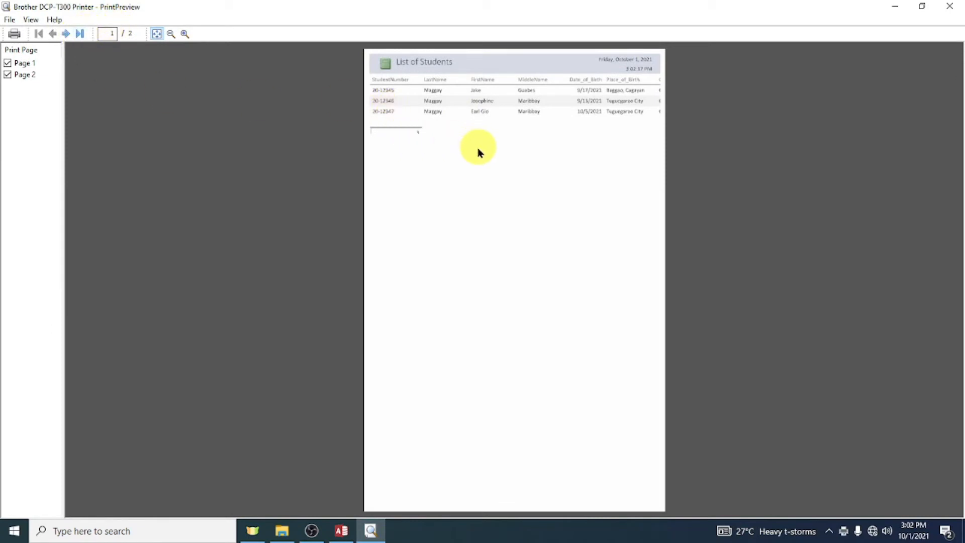
click(956, 18)
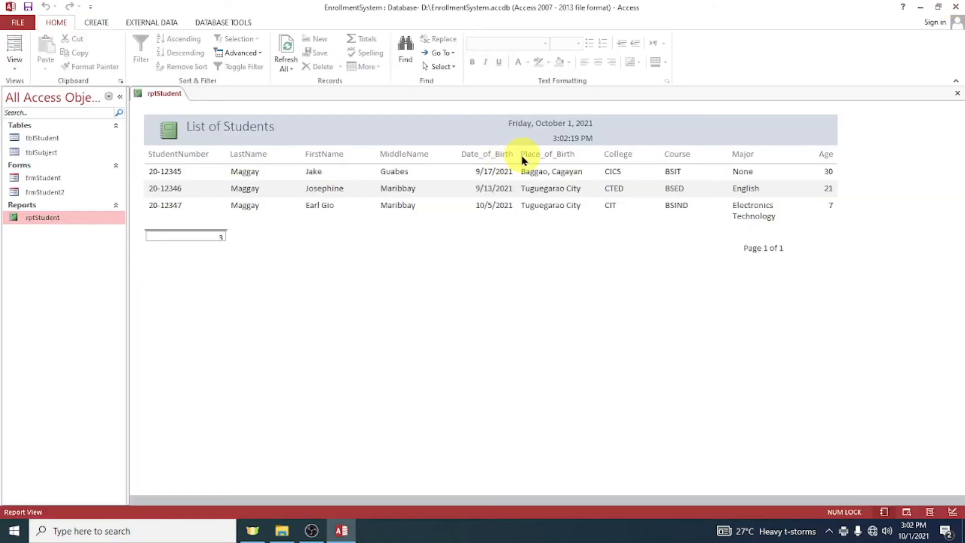
Reopen rptStudent in Design View and change its page orientation to Landscape
click(958, 93)
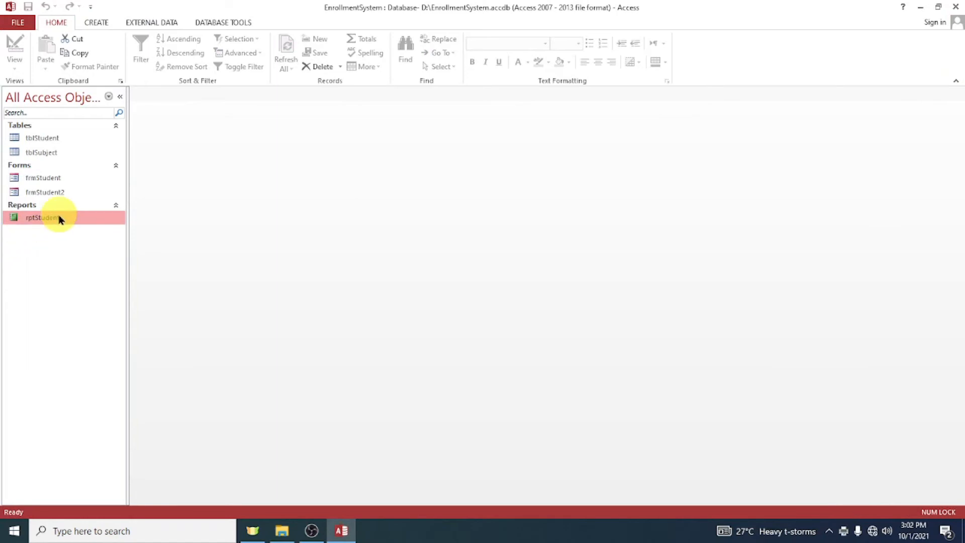
right_click(98, 217)
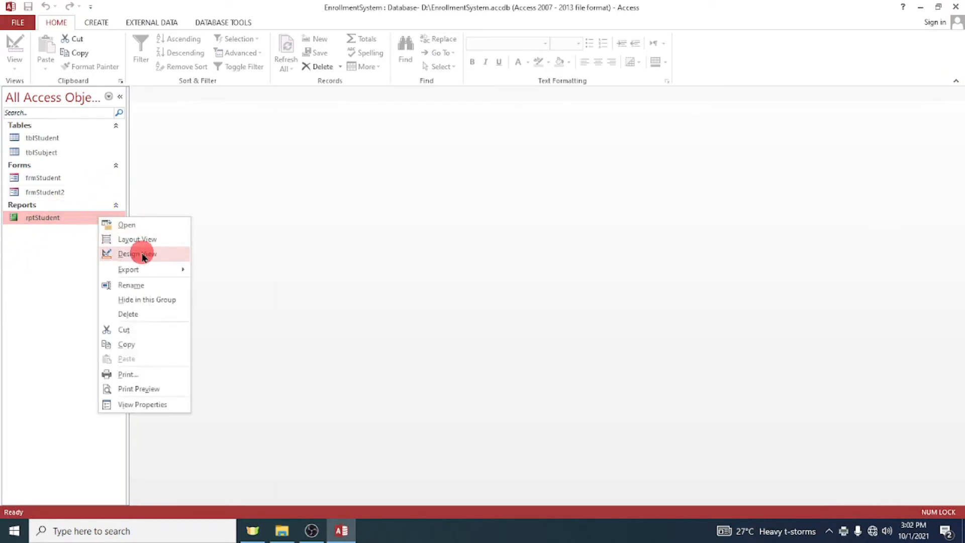
click(143, 256)
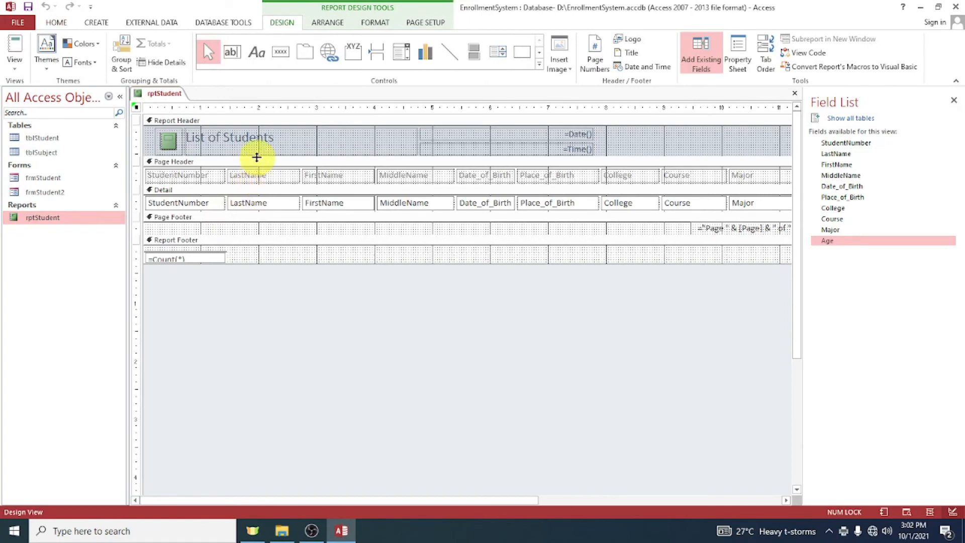
click(427, 22)
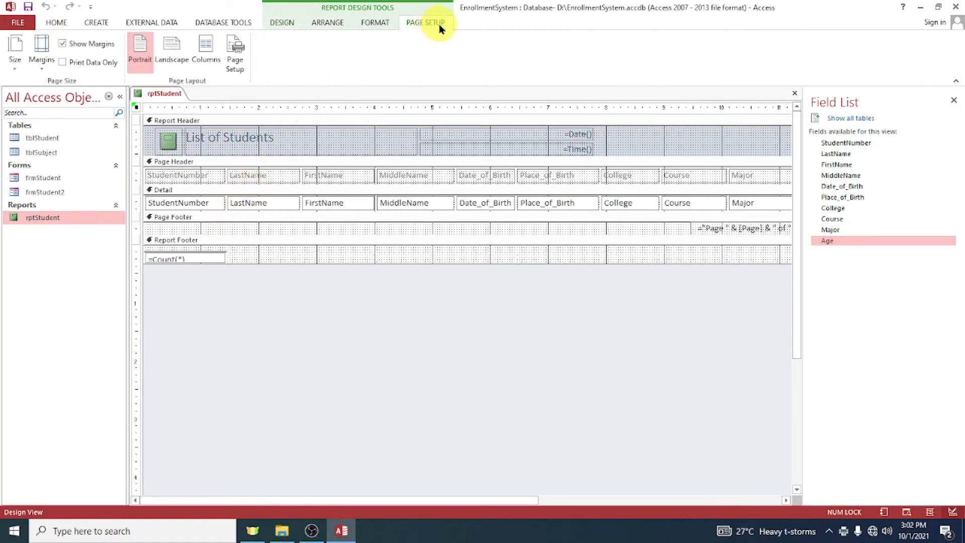
click(171, 50)
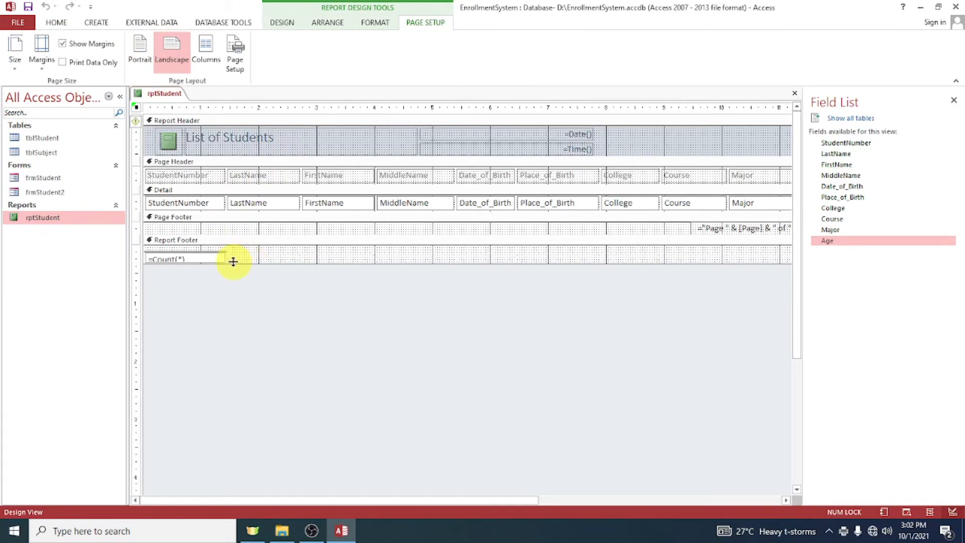
Print rptStudent from Report View to the Brother DCP-T300 Printer in Landscape with its preview enabled, and examine the maximized preview
click(794, 94)
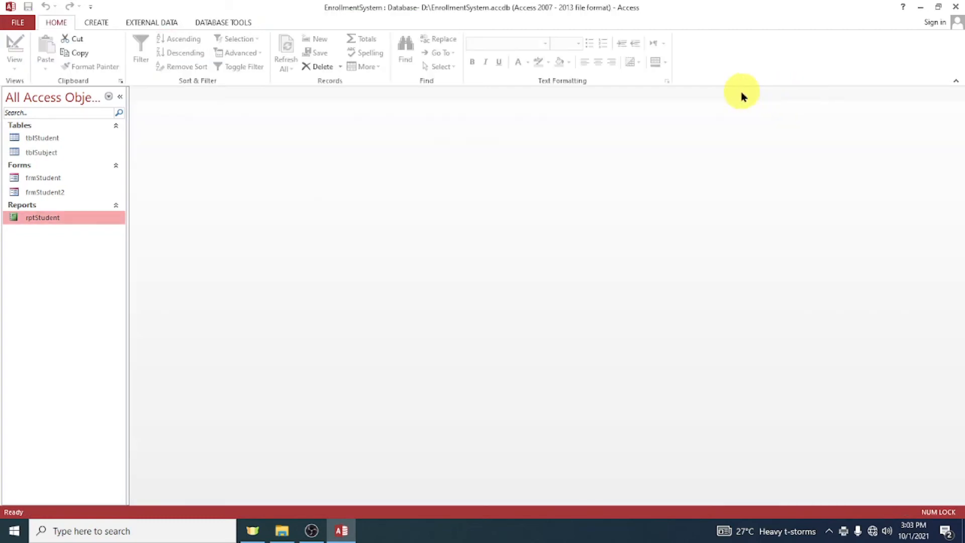
double_click(84, 218)
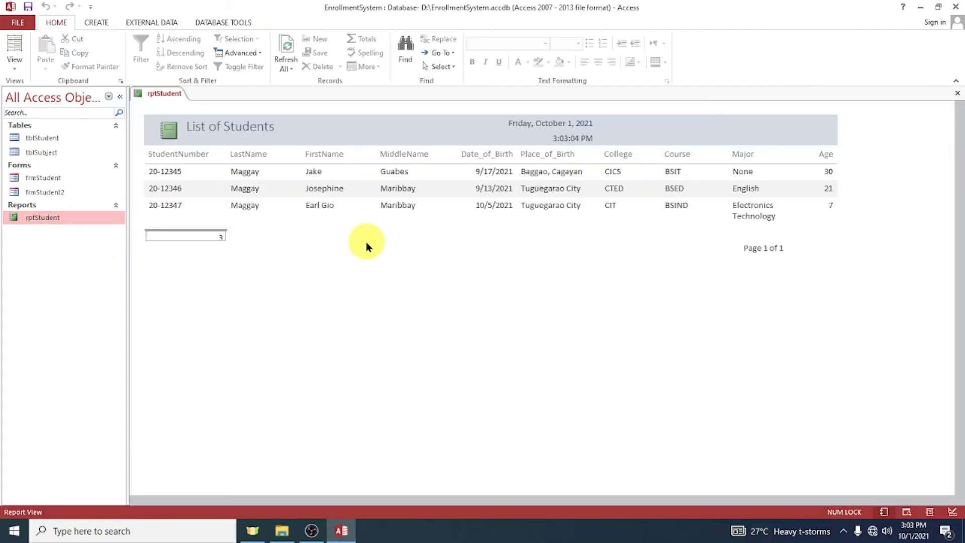
key(ctrl+p)
click(583, 148)
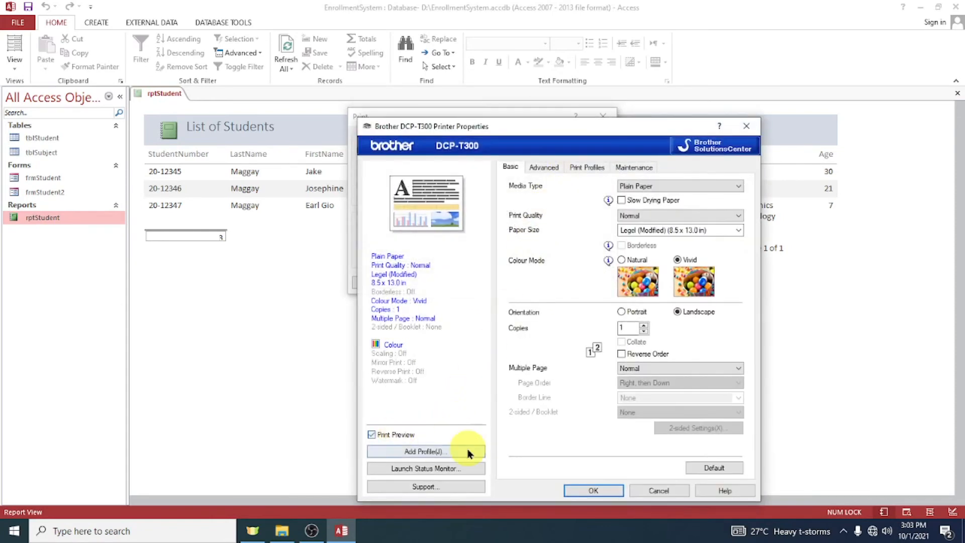
click(617, 491)
click(554, 283)
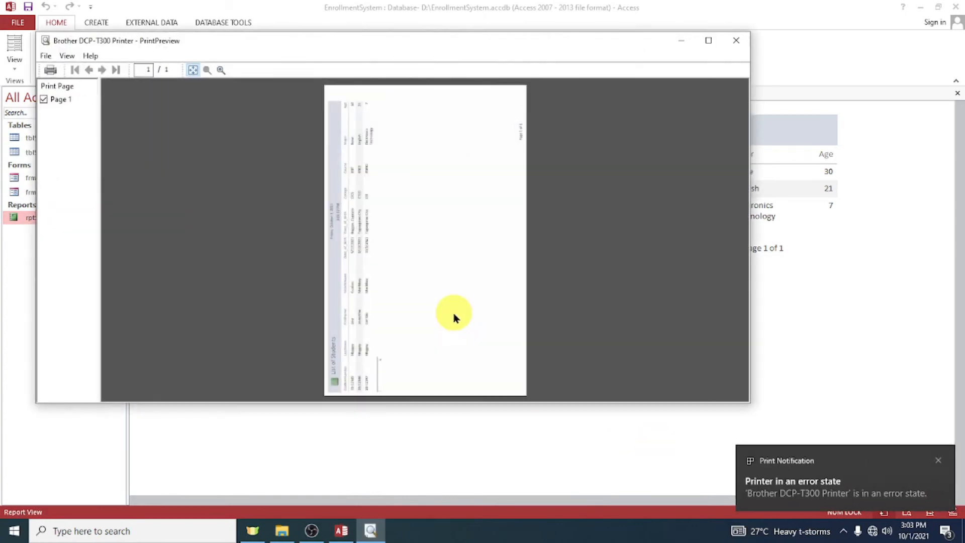
click(708, 41)
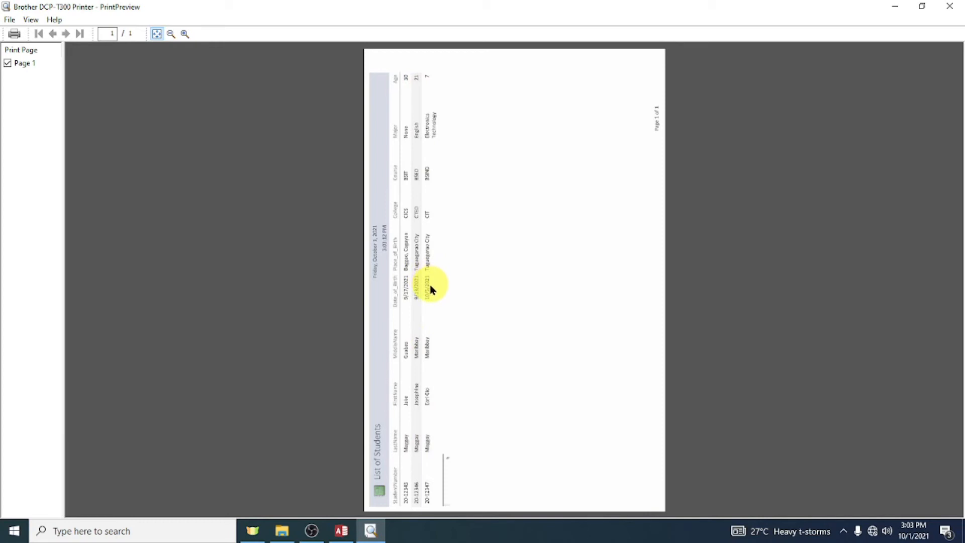
click(949, 6)
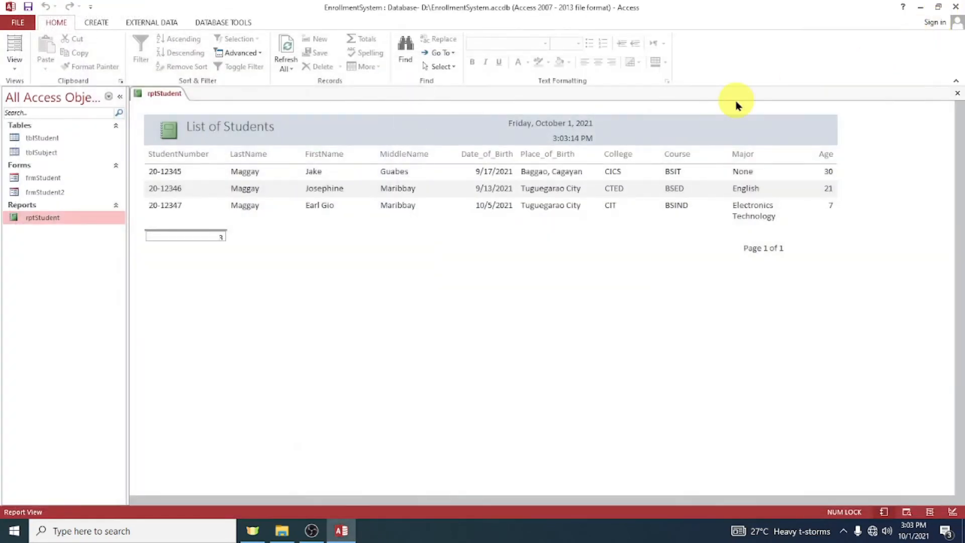
Reopen rptStudent in Design View, move the page number control to the middle of the Page Footer, and close the design
click(956, 93)
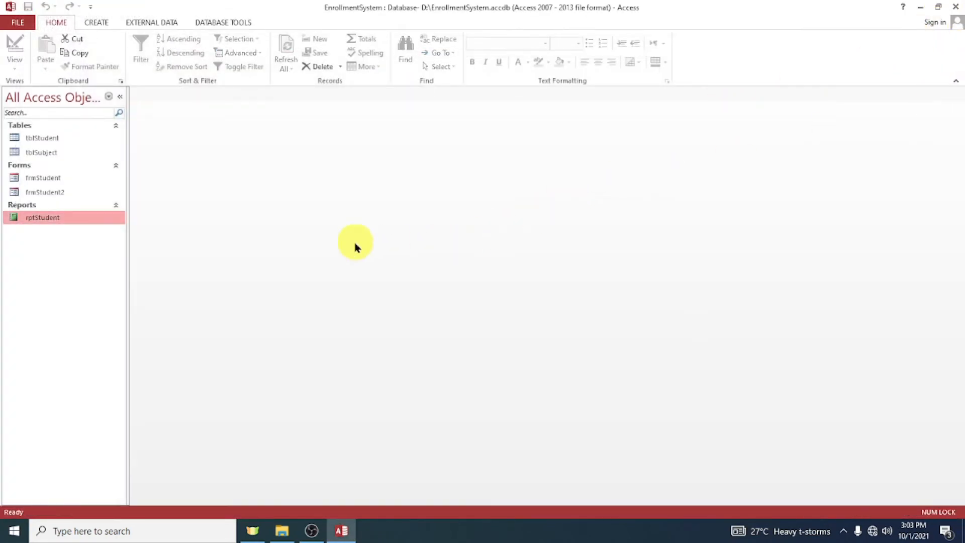
right_click(33, 218)
click(78, 258)
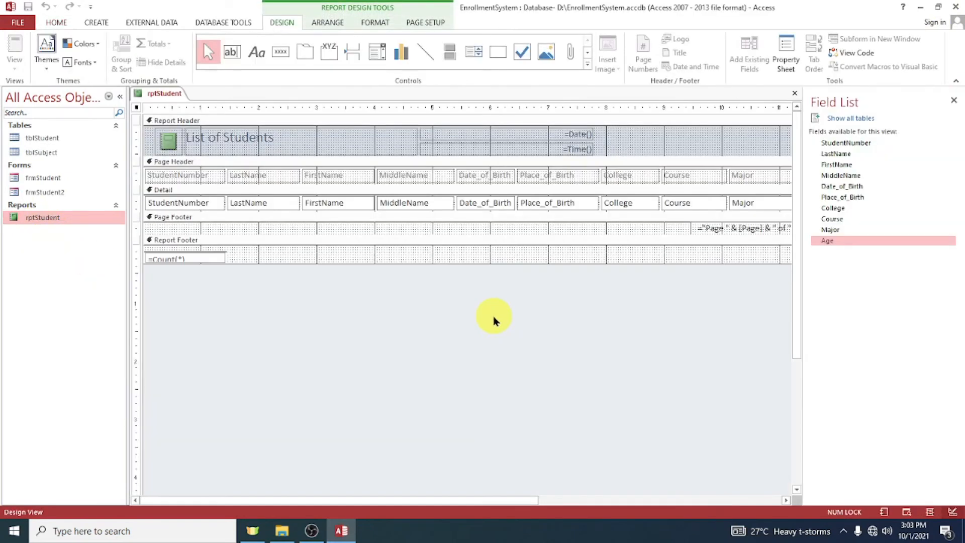
click(734, 228)
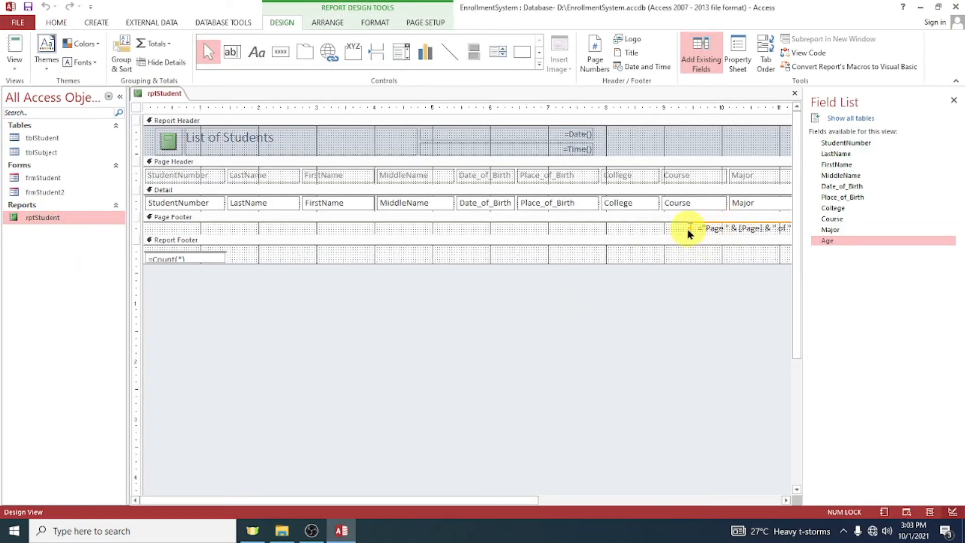
drag(471, 500, 578, 503)
drag(658, 226, 366, 229)
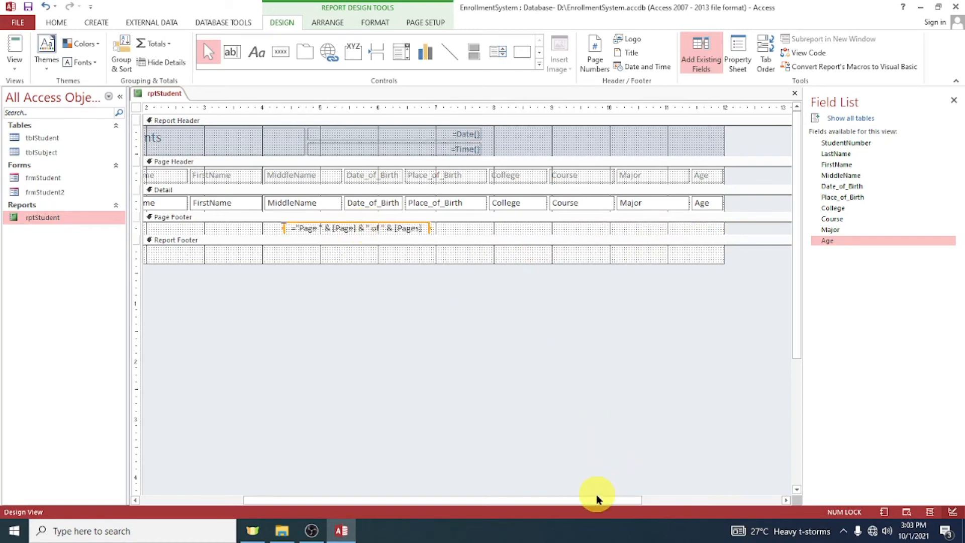
drag(597, 498, 489, 505)
click(349, 248)
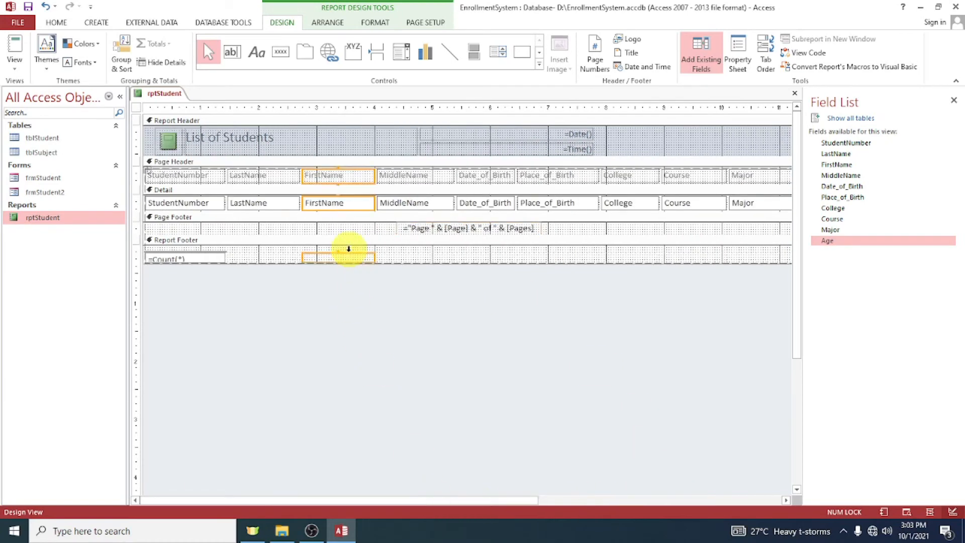
click(795, 93)
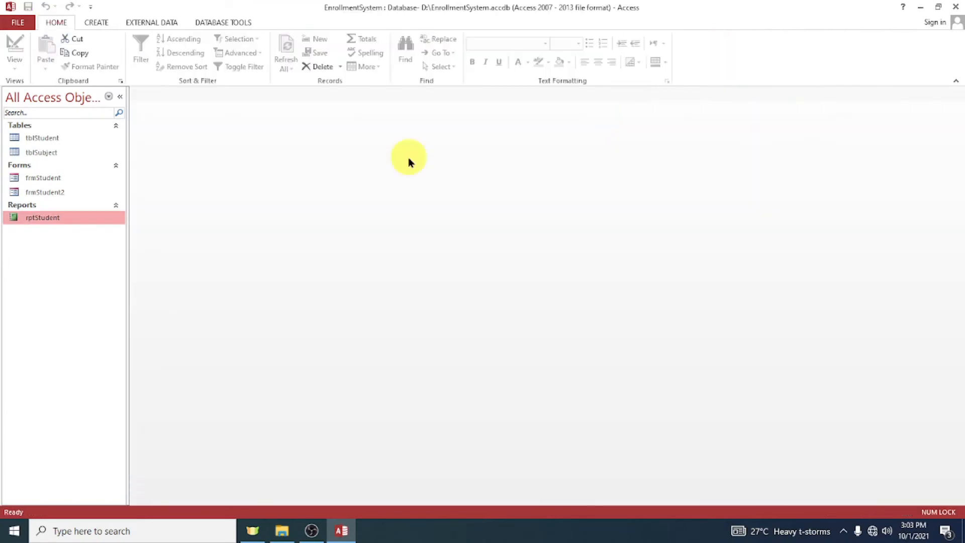
Open rptStudent in Report View to check the page number's placement, and close it
double_click(107, 222)
click(467, 247)
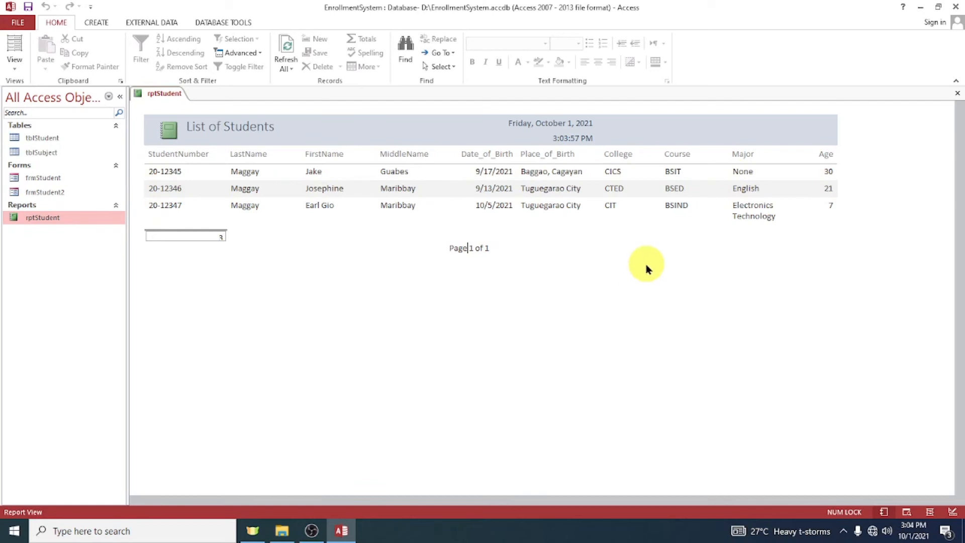
click(957, 93)
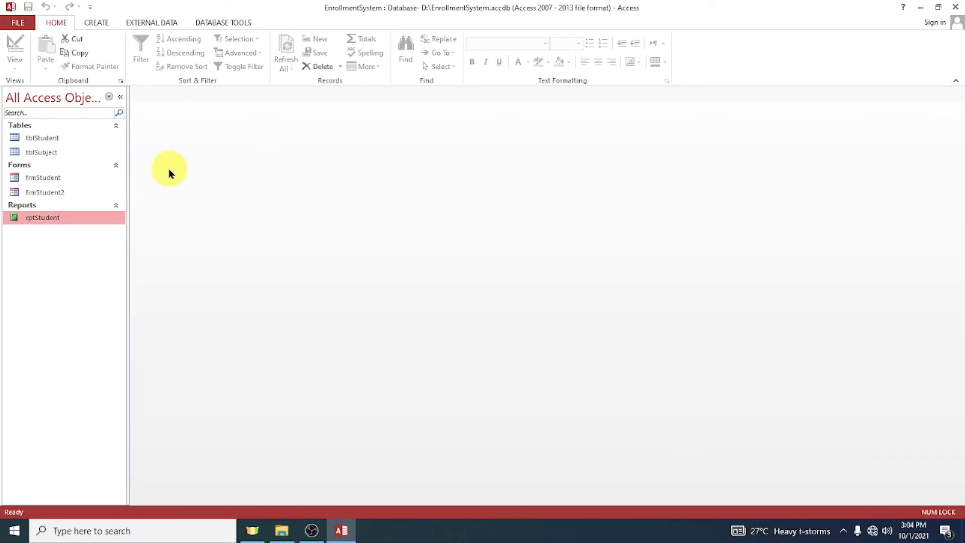
Reopen rptStudent in Design View and draw a line under the Detail fields, from StudentNumber to the end of the Age column
right_click(73, 217)
click(104, 256)
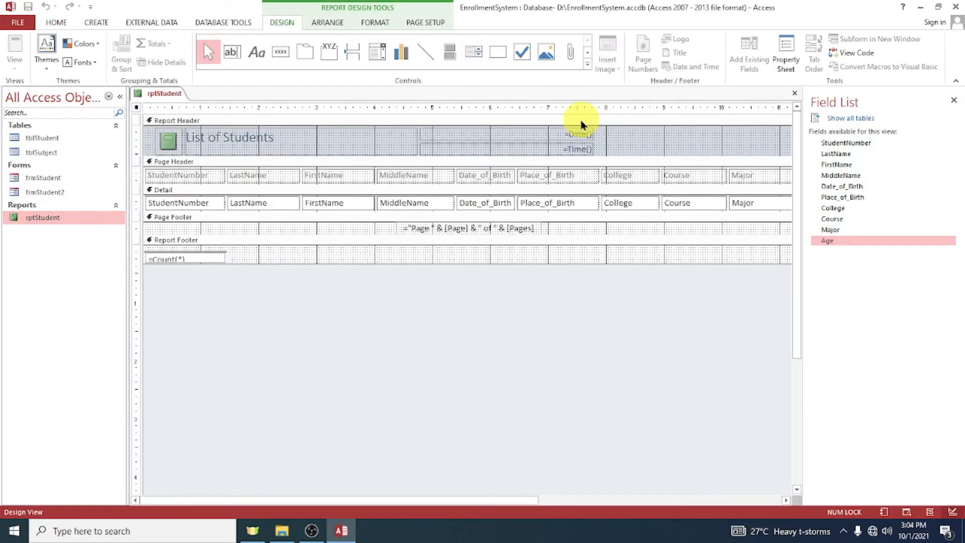
click(450, 53)
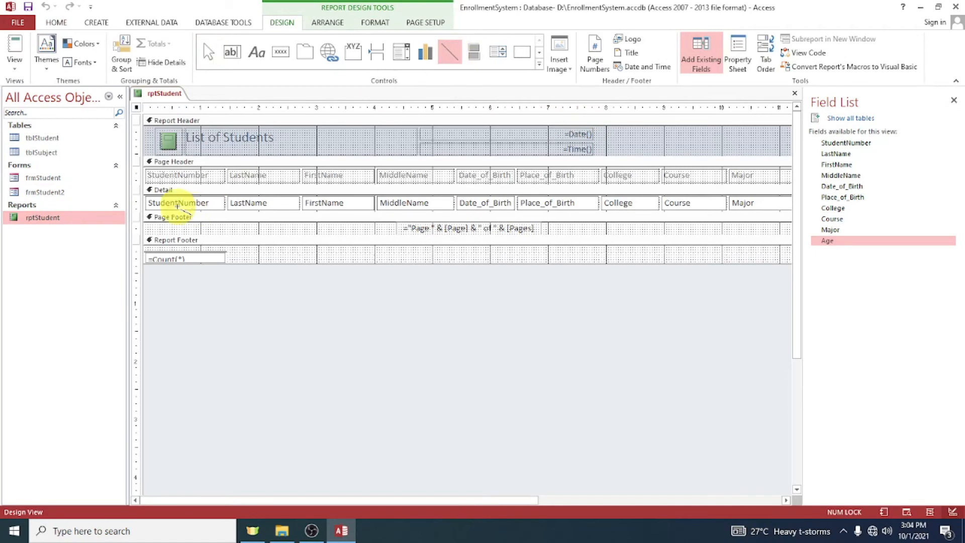
mouse_move(145, 209)
mouse_down()
mouse_move(793, 211)
mouse_move(765, 206)
mouse_move(711, 247)
mouse_up()
click(583, 224)
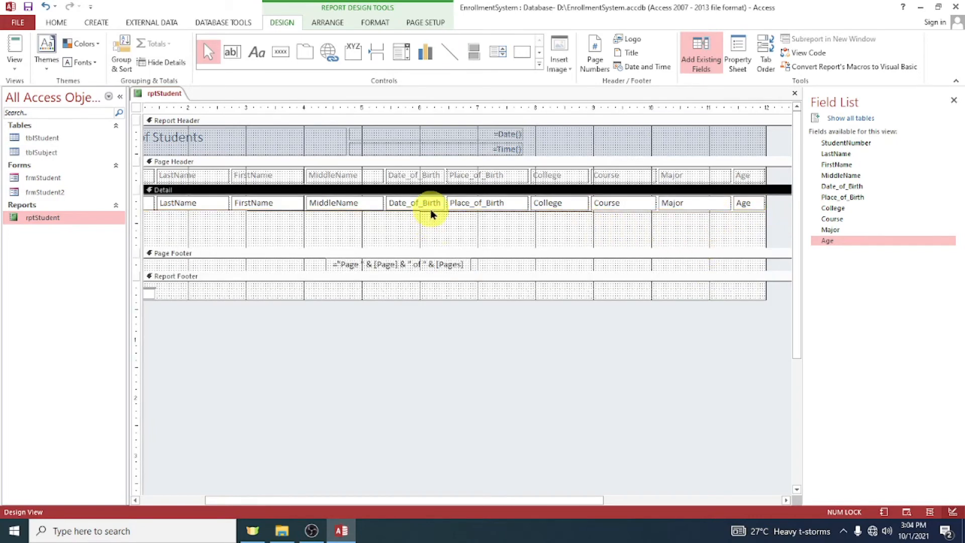
Move the drawn line down, clear of the Detail fields
click(429, 204)
click(757, 211)
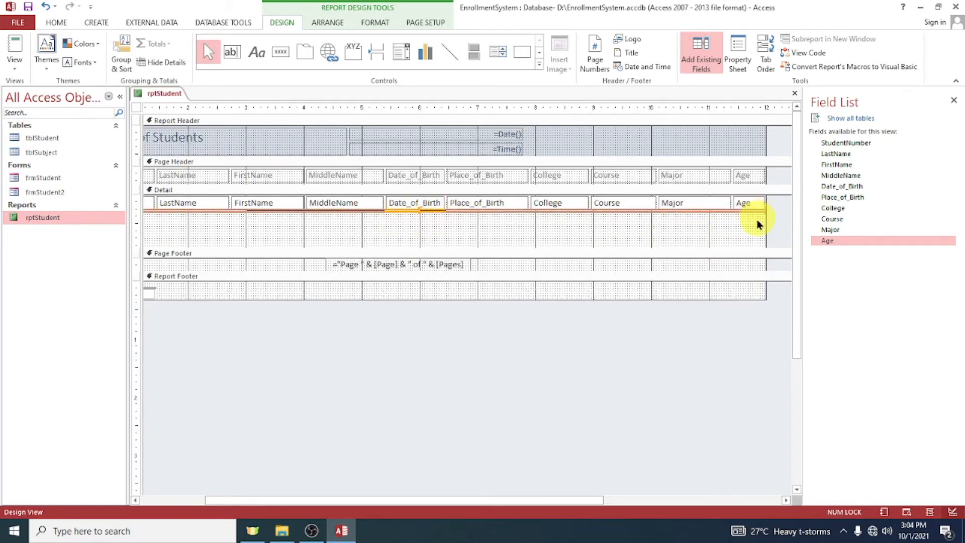
key(Down)
key(Down)
key(Down)
click(705, 242)
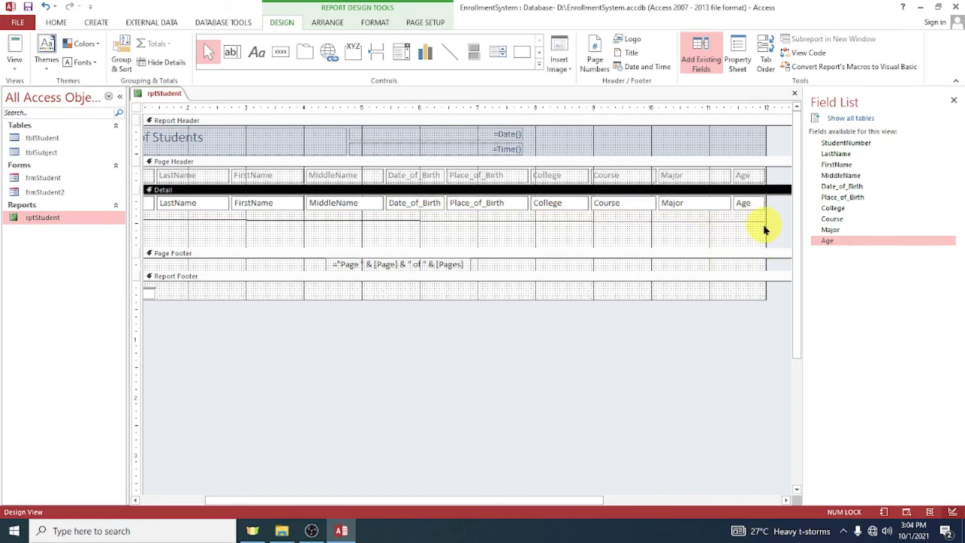
Straighten the line so it runs level, and raise it to just below the Detail fields
click(737, 220)
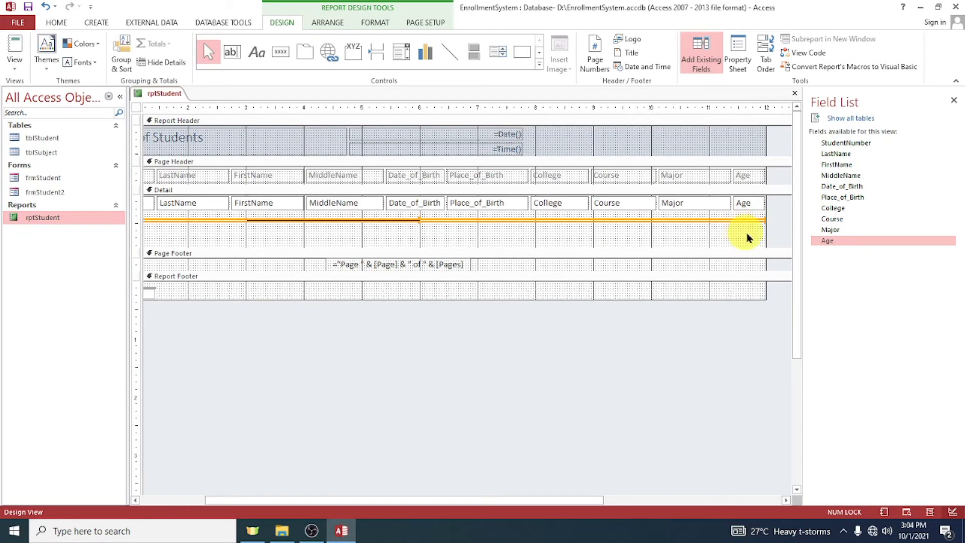
drag(764, 221, 763, 217)
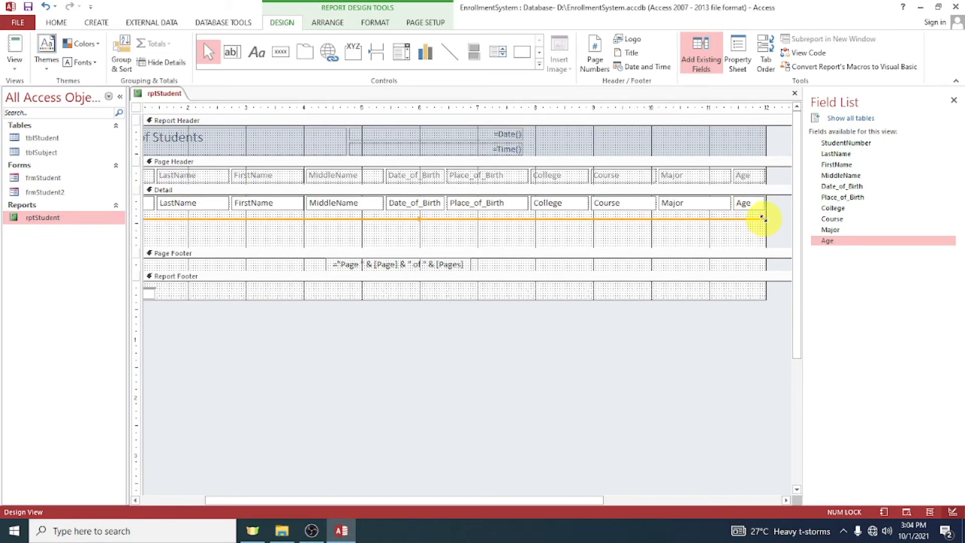
key(Up)
key(Up)
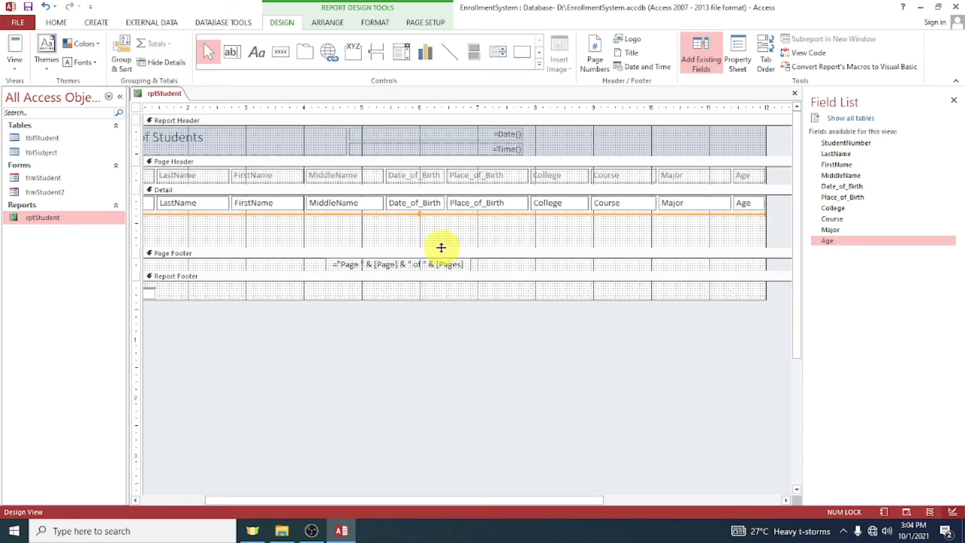
Shorten the Detail section slightly, save the design changes, and check the row spacing in Report View
mouse_move(450, 247)
mouse_down()
mouse_move(450, 228)
mouse_move(459, 257)
mouse_move(459, 240)
mouse_up()
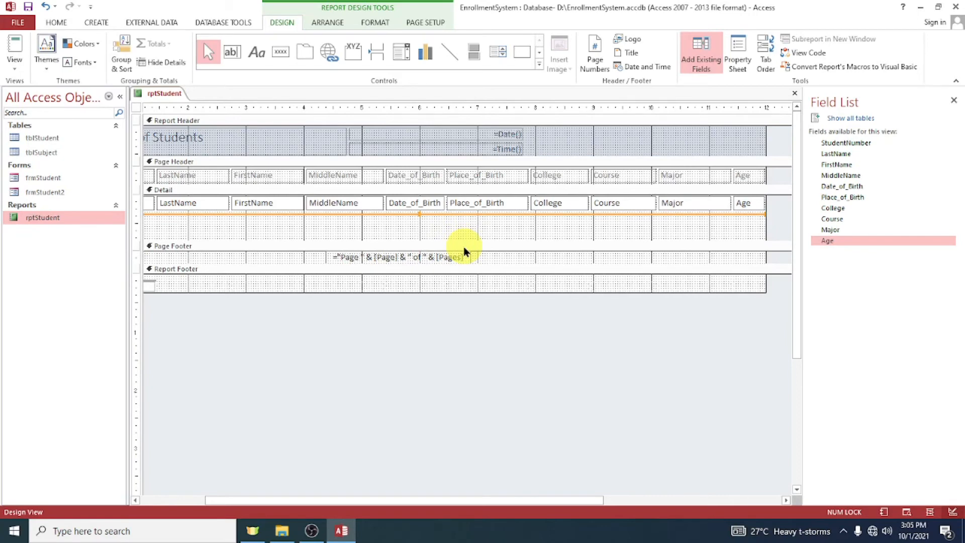
click(458, 237)
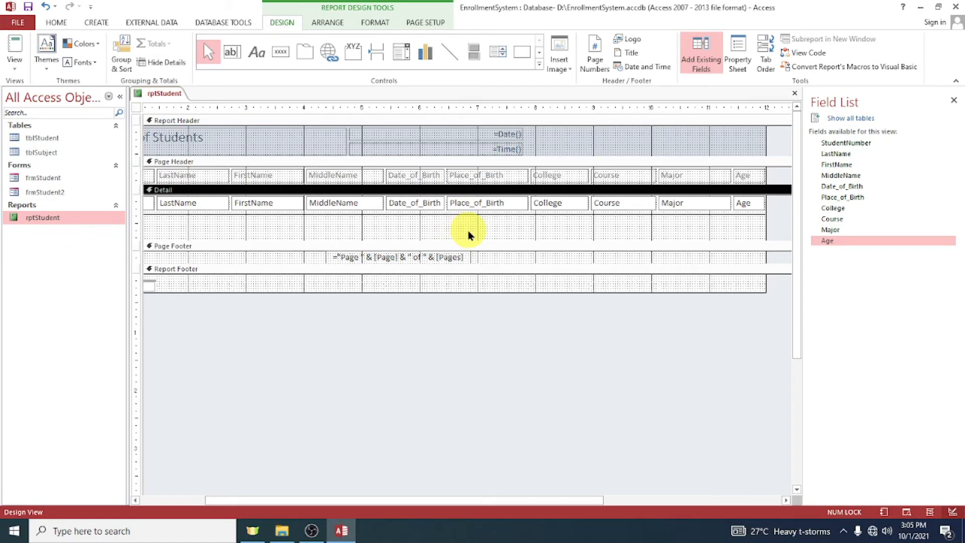
click(794, 93)
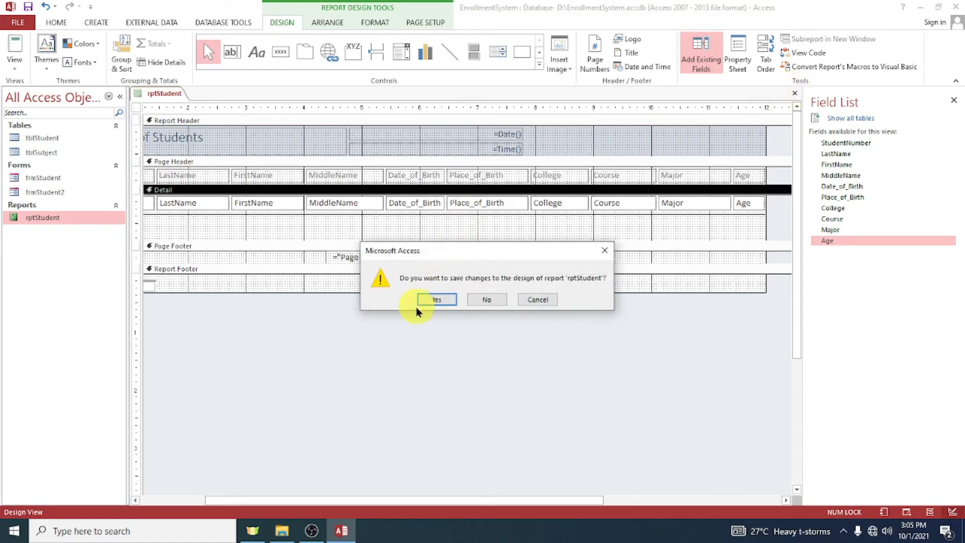
click(439, 299)
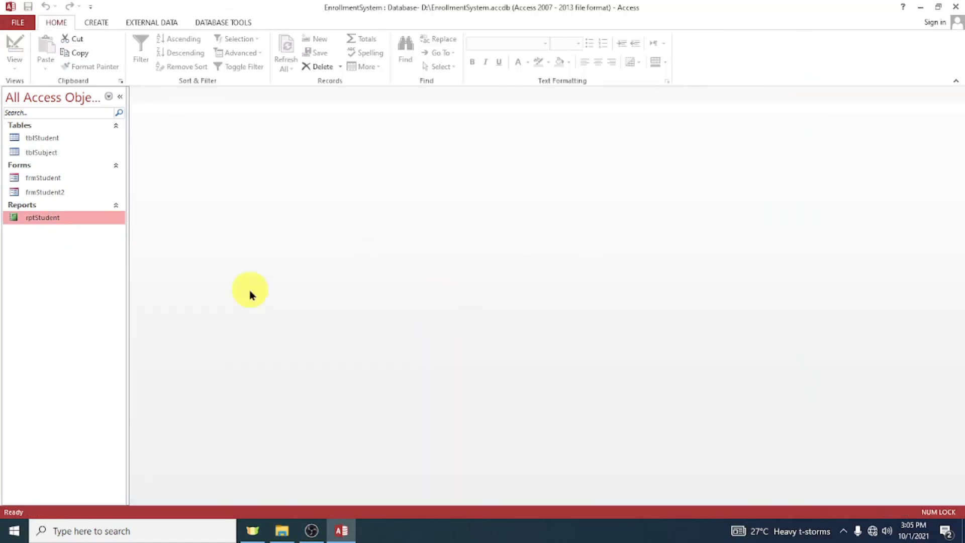
double_click(71, 218)
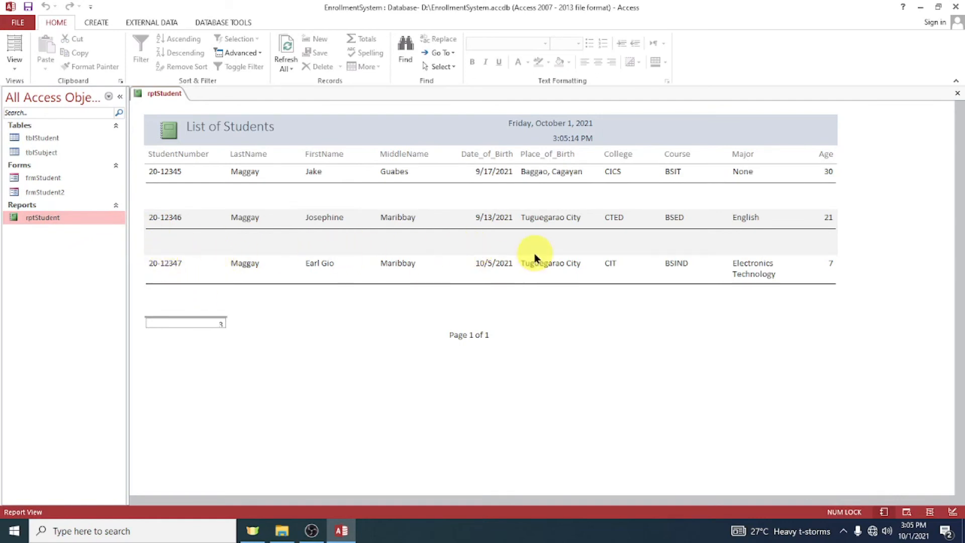
click(957, 93)
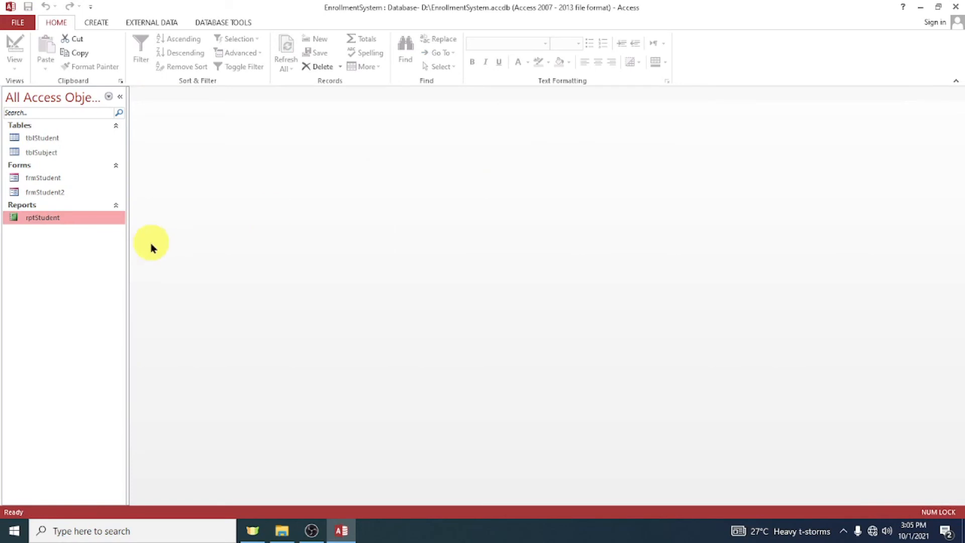
Reopen rptStudent in Design View, shrink the Detail section so it ends just below the line, and save the design changes
right_click(103, 226)
right_click(81, 219)
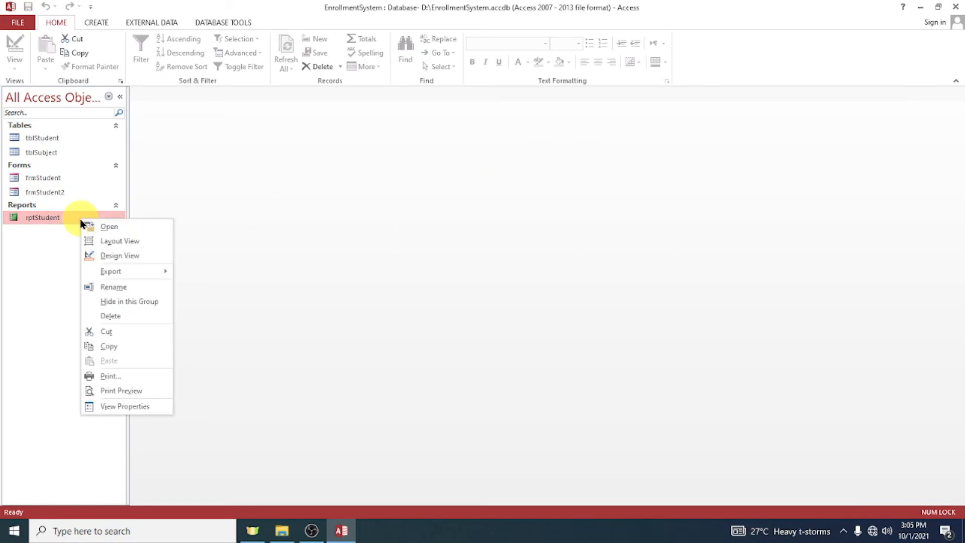
click(113, 254)
drag(421, 238, 429, 191)
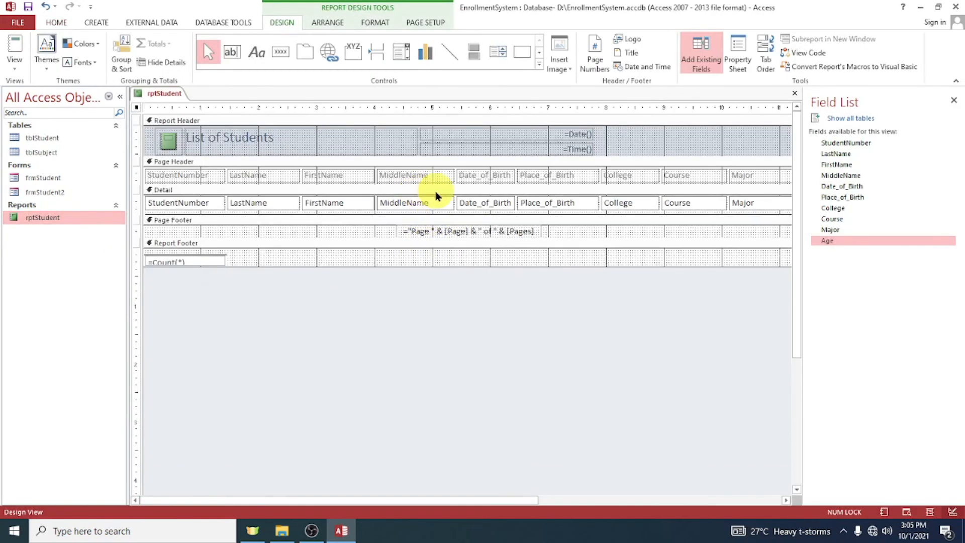
click(793, 95)
click(445, 300)
Open rptStudent in Report View, print it in Landscape to the Brother DCP-T300 Printer, and examine and close the preview
click(57, 219)
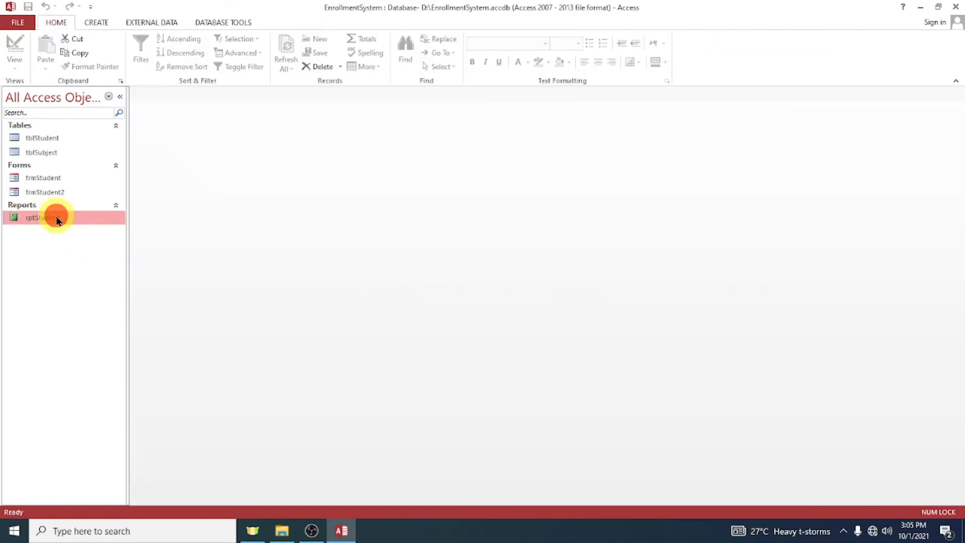
double_click(57, 220)
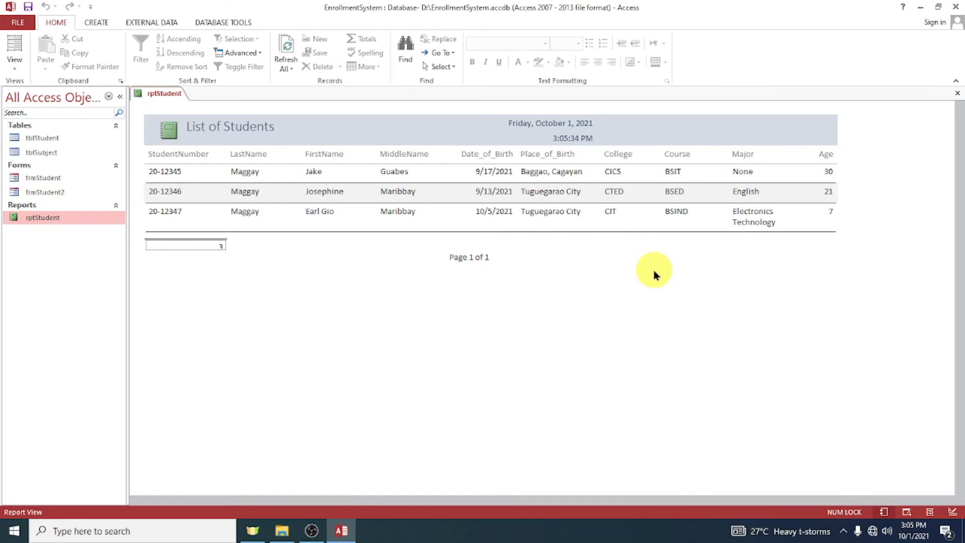
key(ctrl+p)
click(583, 152)
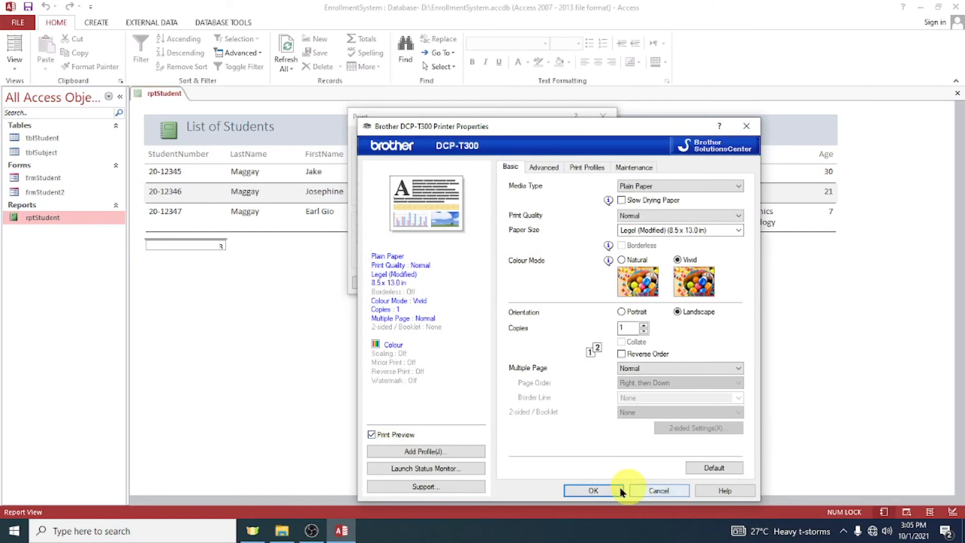
click(622, 492)
click(540, 282)
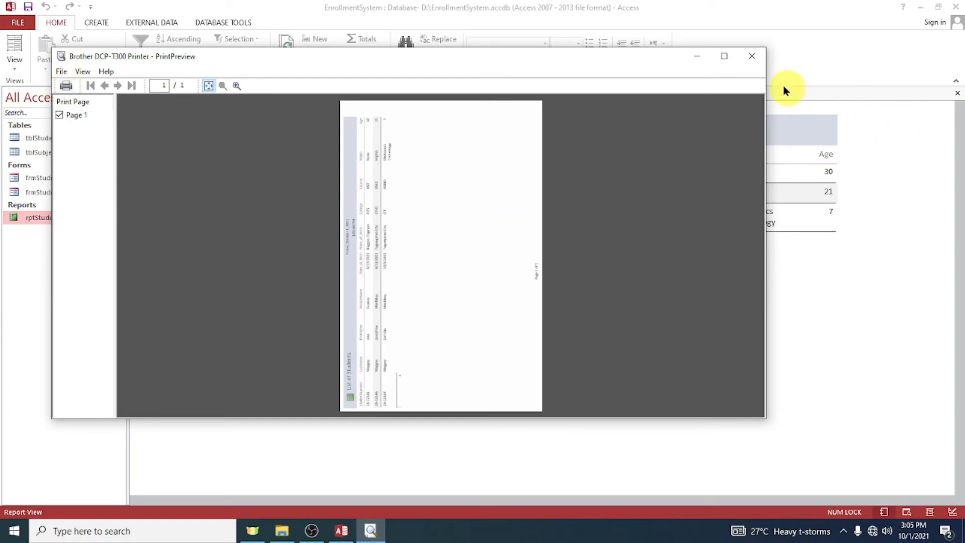
click(753, 55)
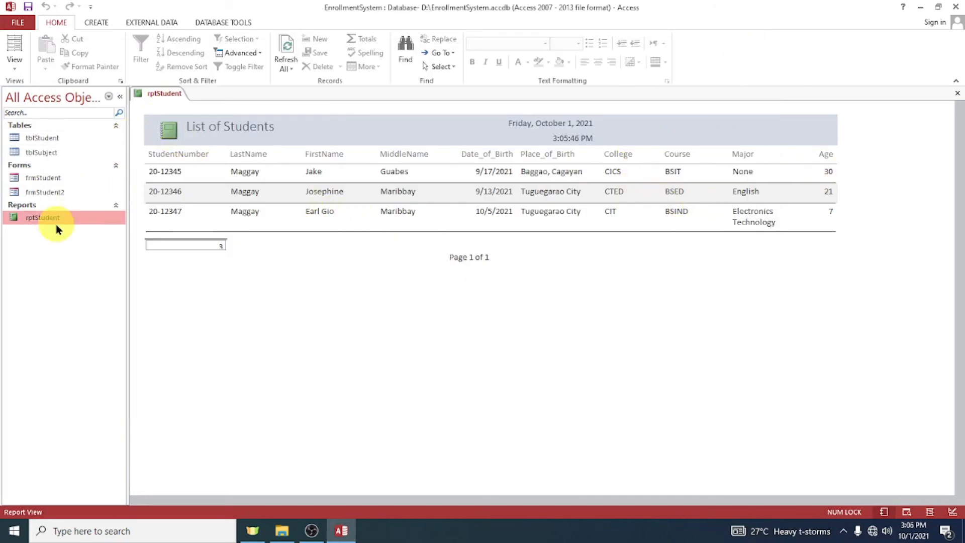
Close rptStudent and start the Report Wizard to build a second report from tblStudent
click(957, 95)
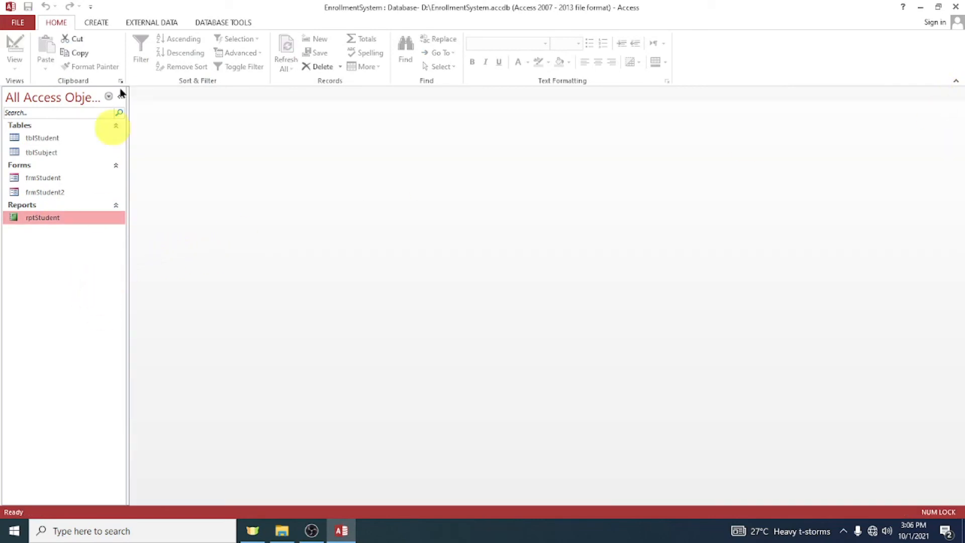
click(96, 22)
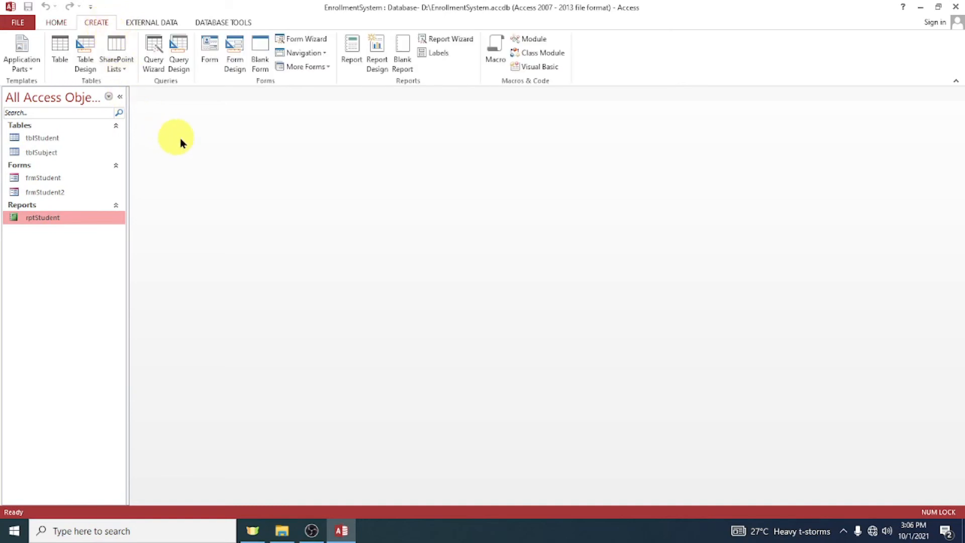
click(450, 39)
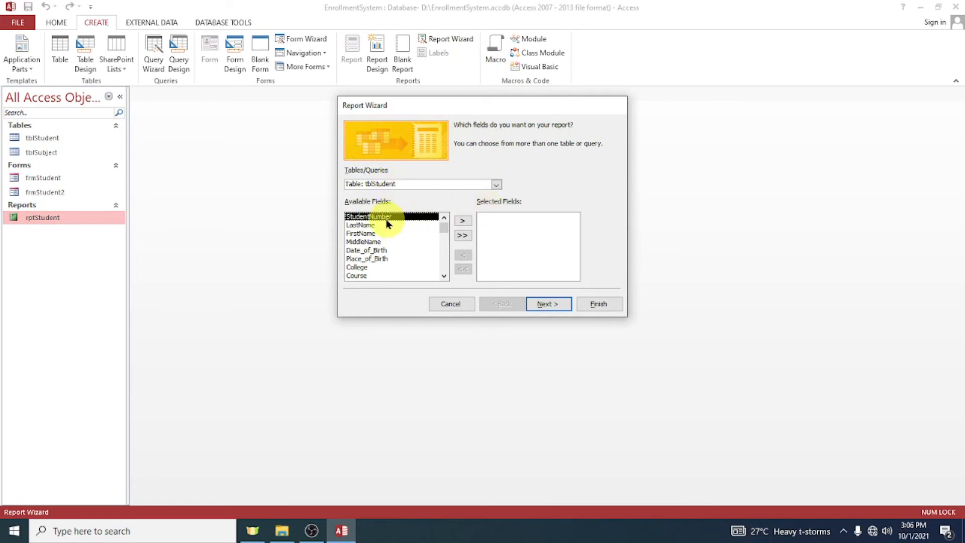
click(460, 222)
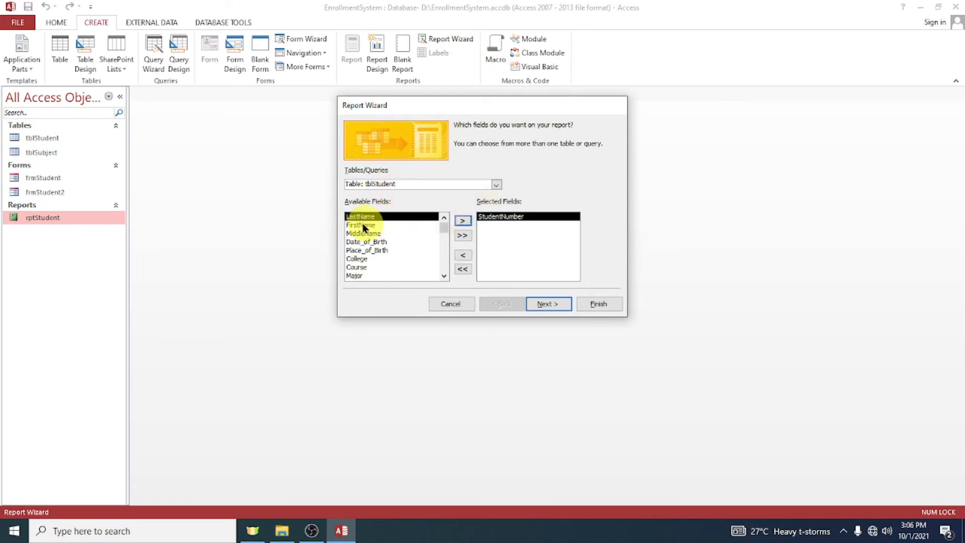
click(463, 235)
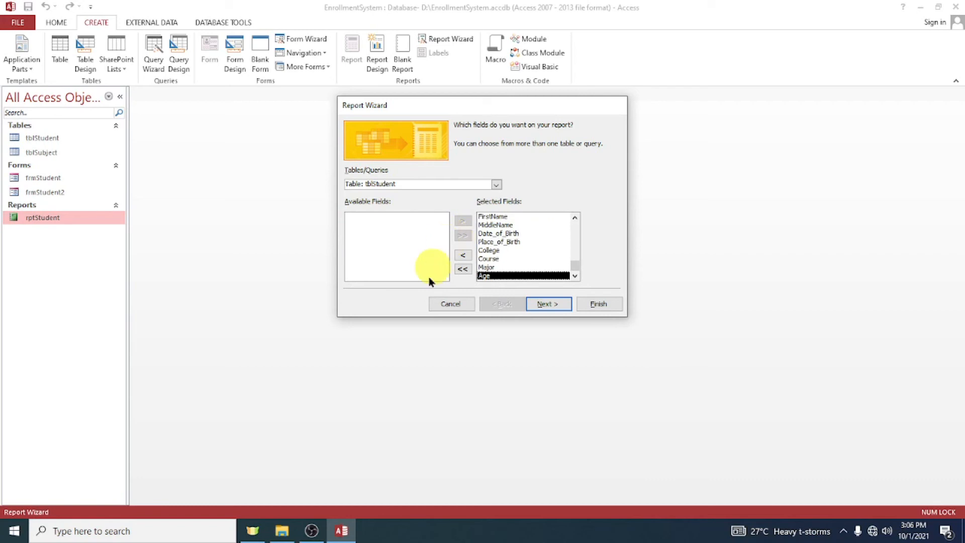
click(462, 269)
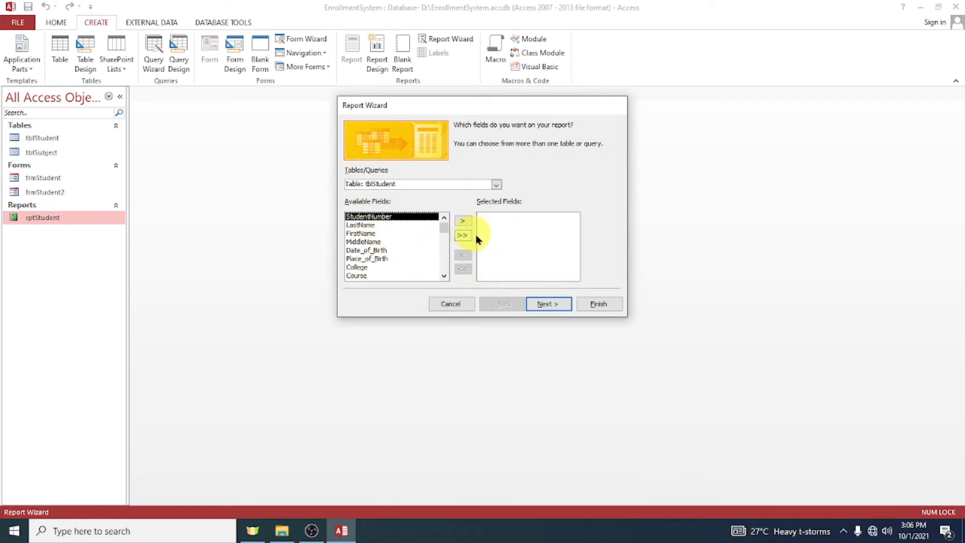
Include StudentNumber, LastName, FirstName, MiddleName and Course from tblStudent in the report, without any grouping level
click(463, 222)
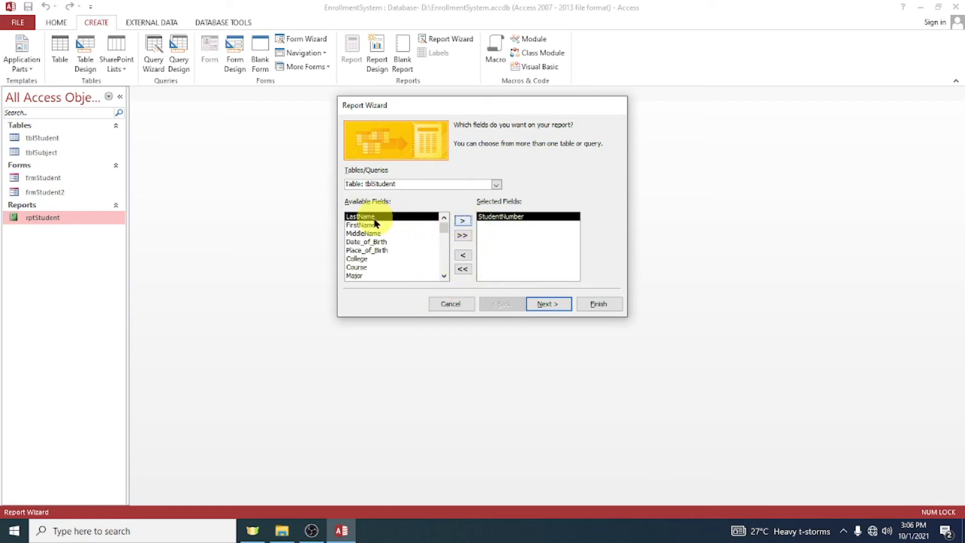
click(463, 221)
click(463, 221)
click(463, 221)
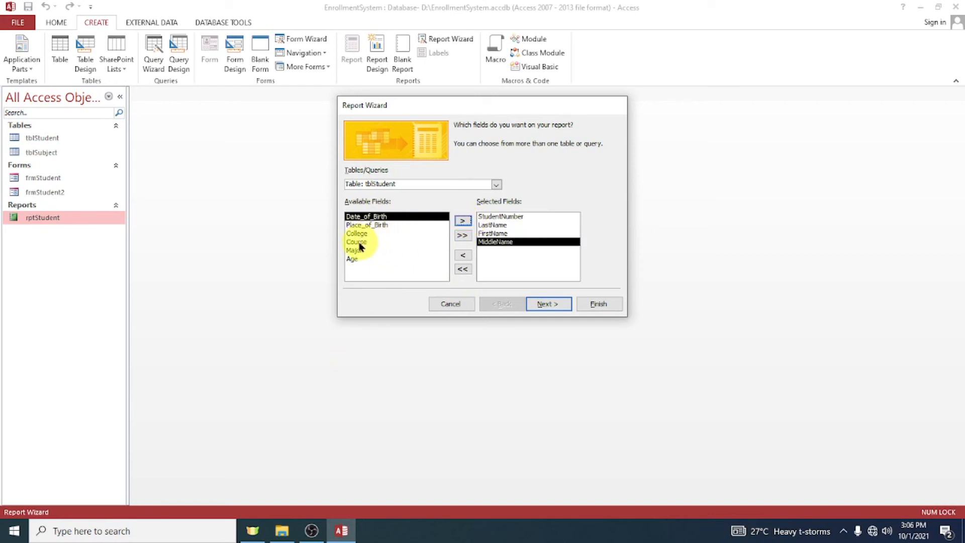
click(358, 242)
click(465, 221)
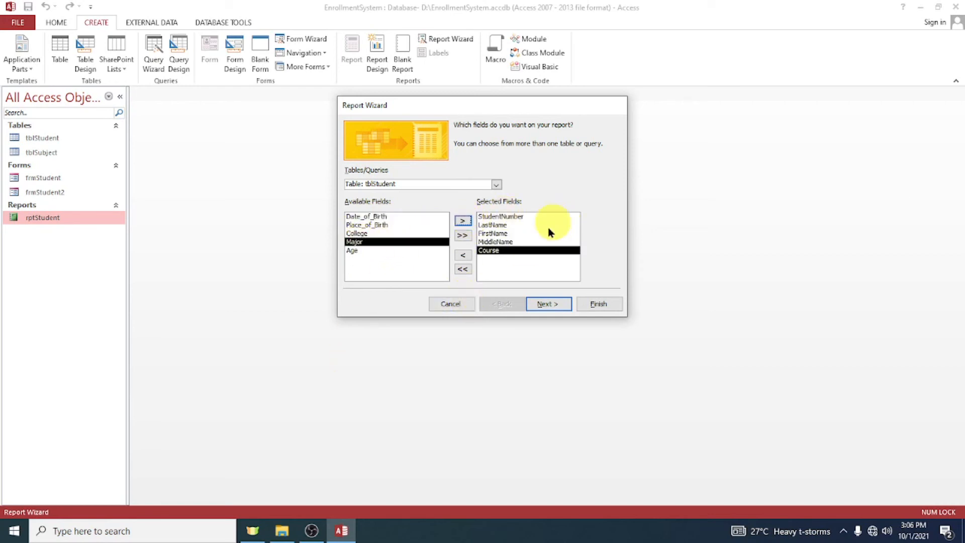
click(557, 303)
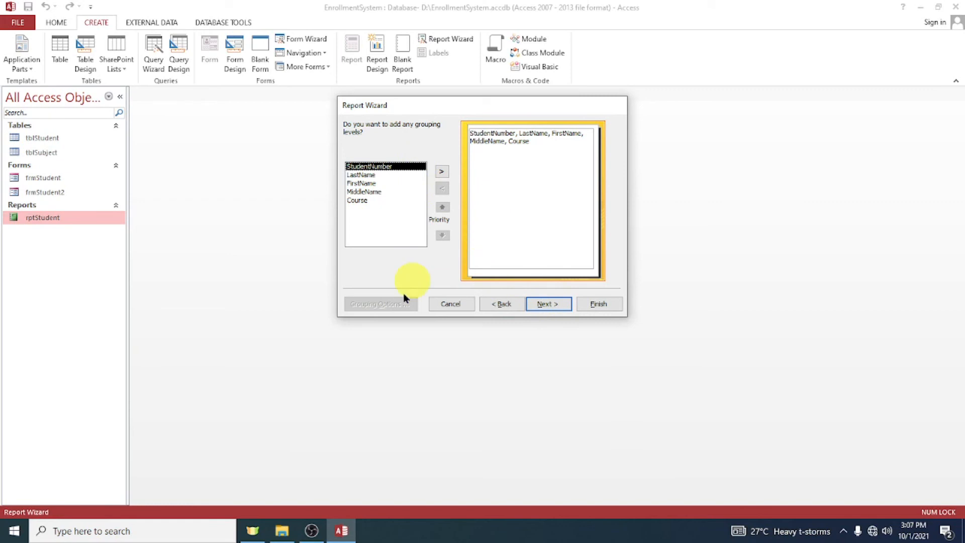
click(552, 301)
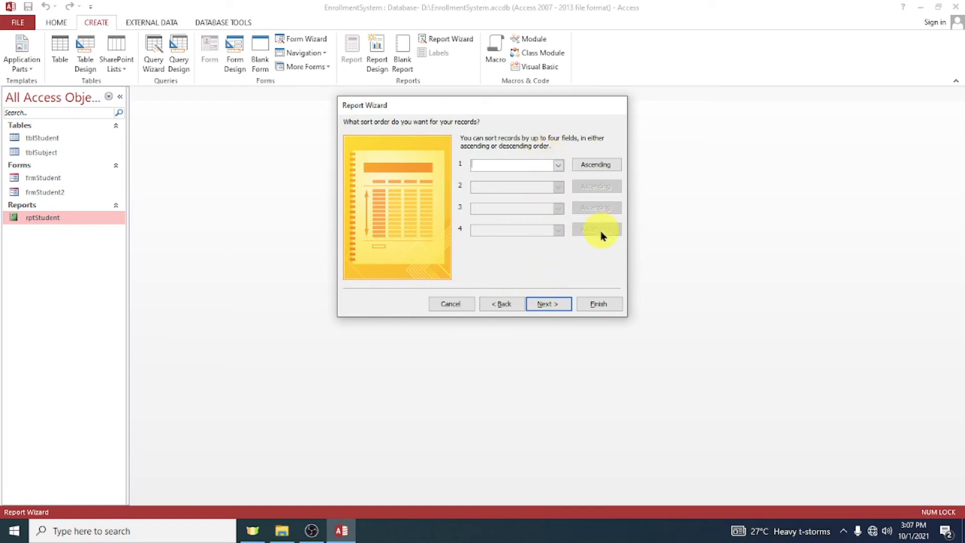
click(558, 165)
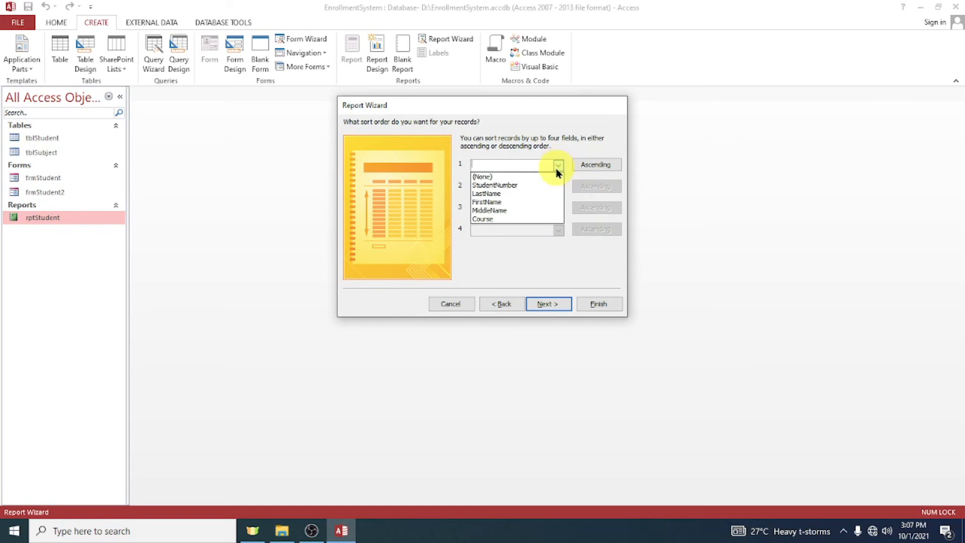
click(583, 165)
click(588, 166)
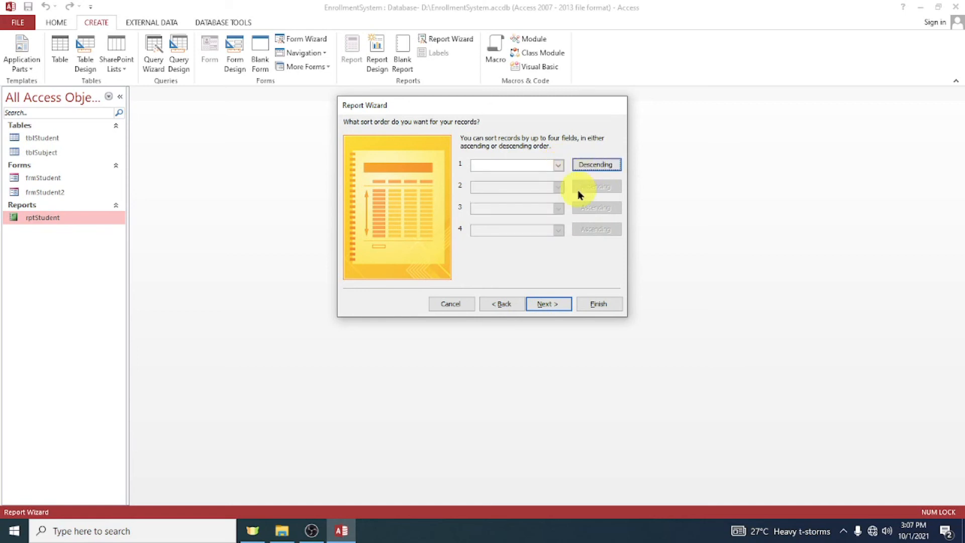
click(593, 166)
click(593, 166)
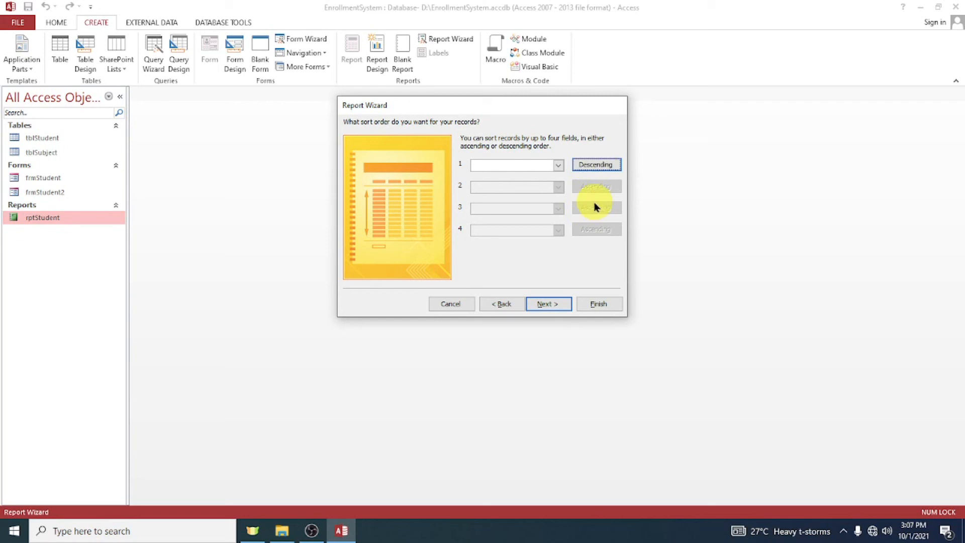
click(593, 167)
Sort the report's records by LastName first and FirstName second, both in ascending order
click(557, 166)
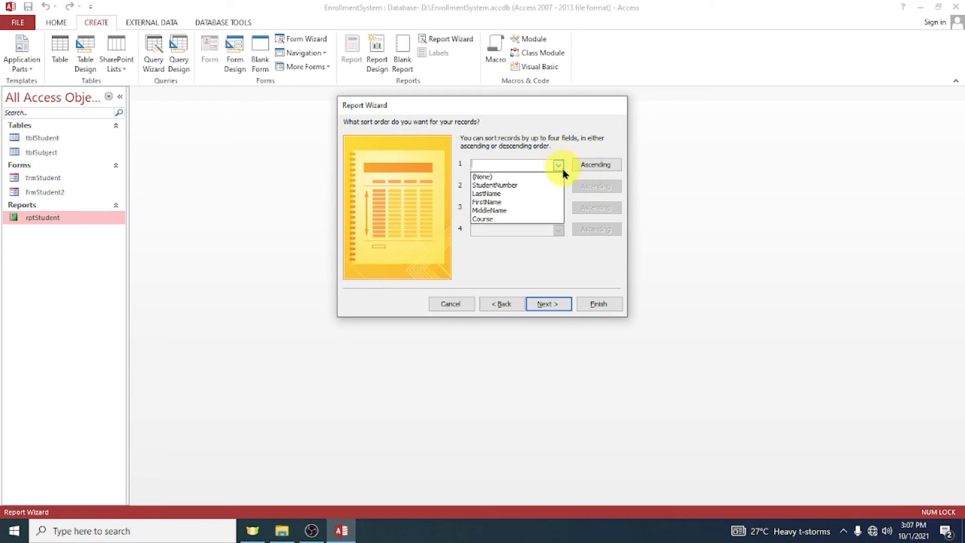
click(490, 197)
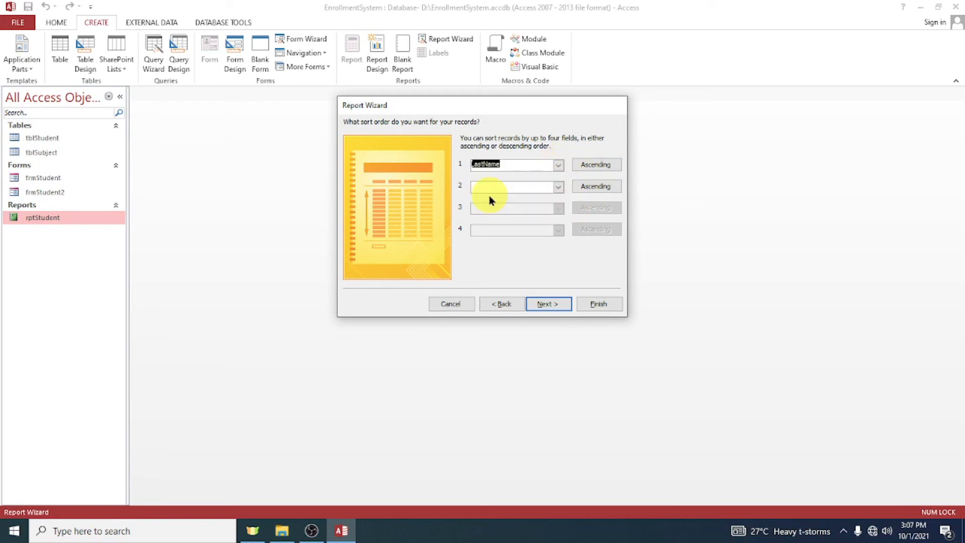
click(559, 187)
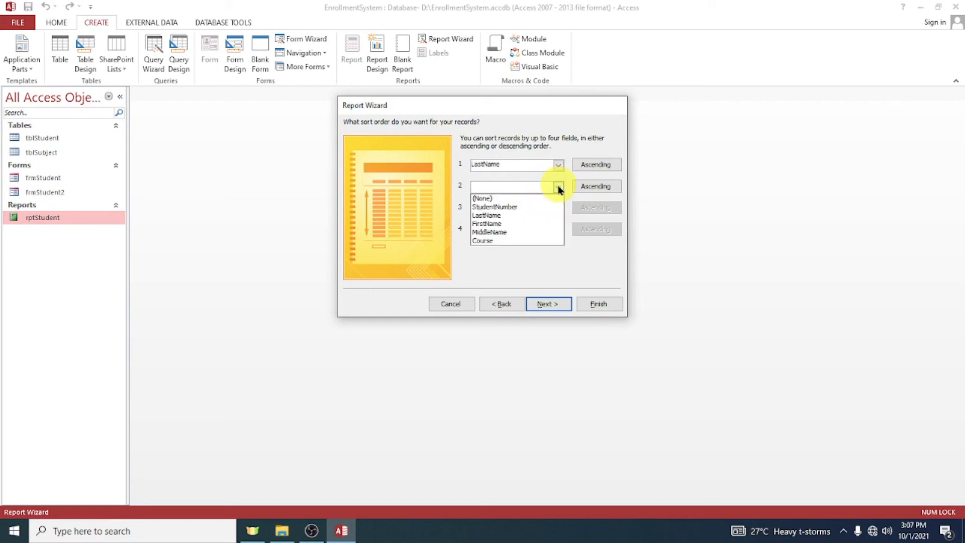
click(490, 223)
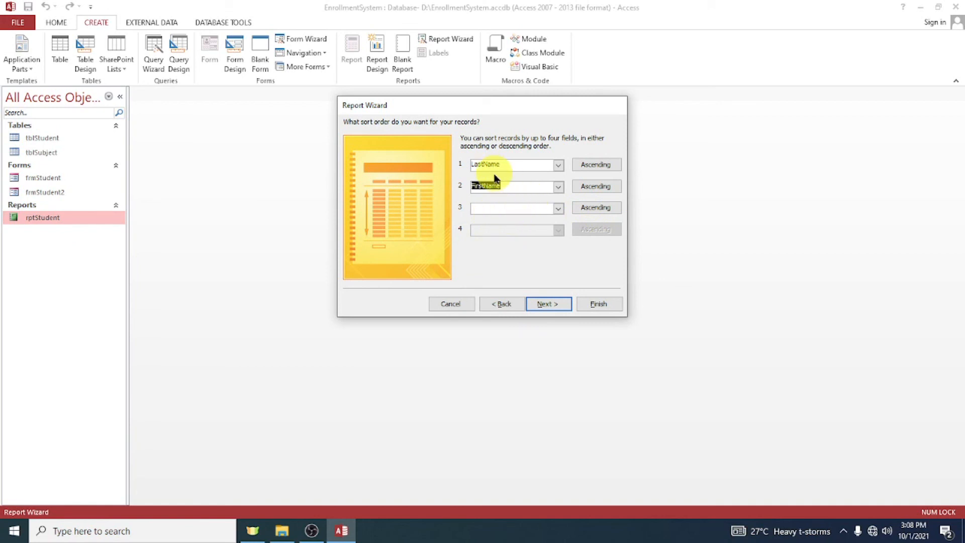
click(506, 206)
click(557, 305)
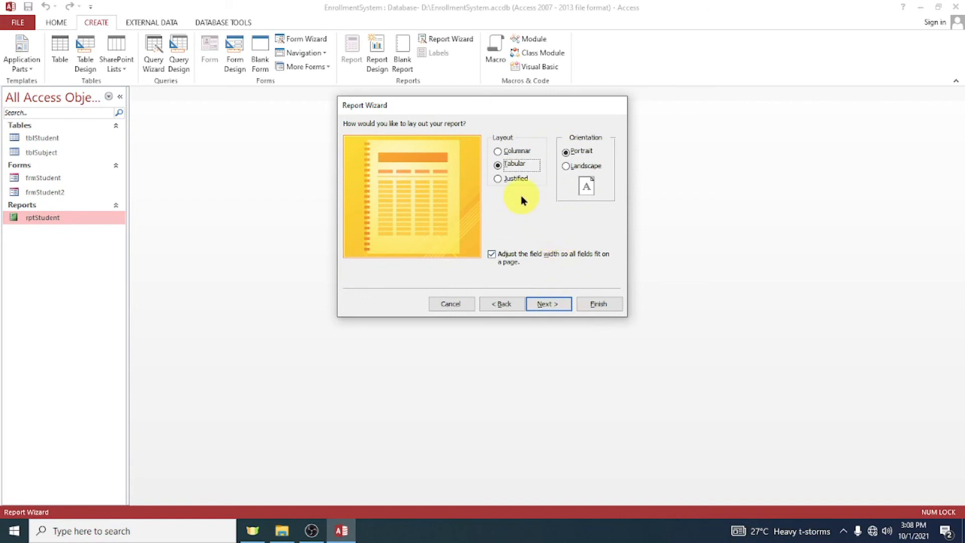
Lay the report out as Tabular with Portrait orientation
click(508, 151)
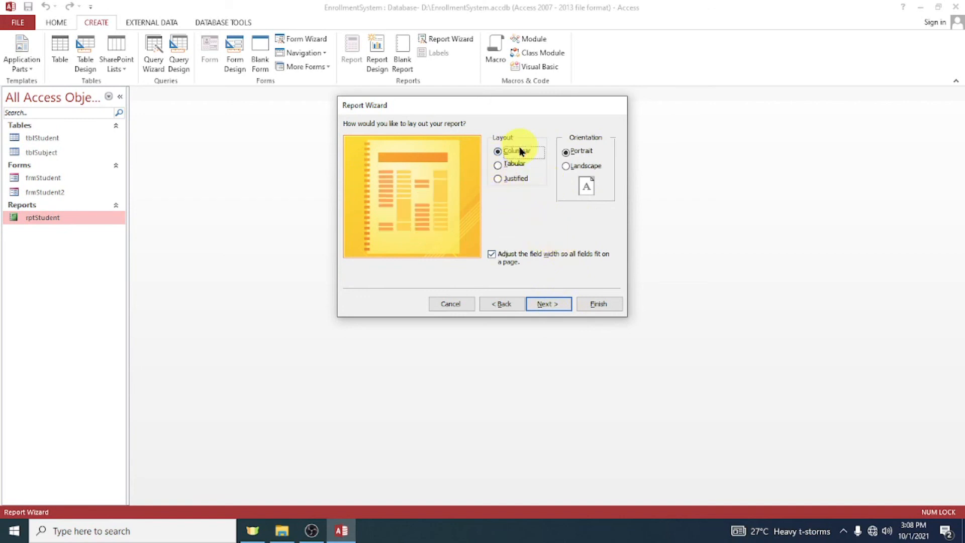
click(513, 165)
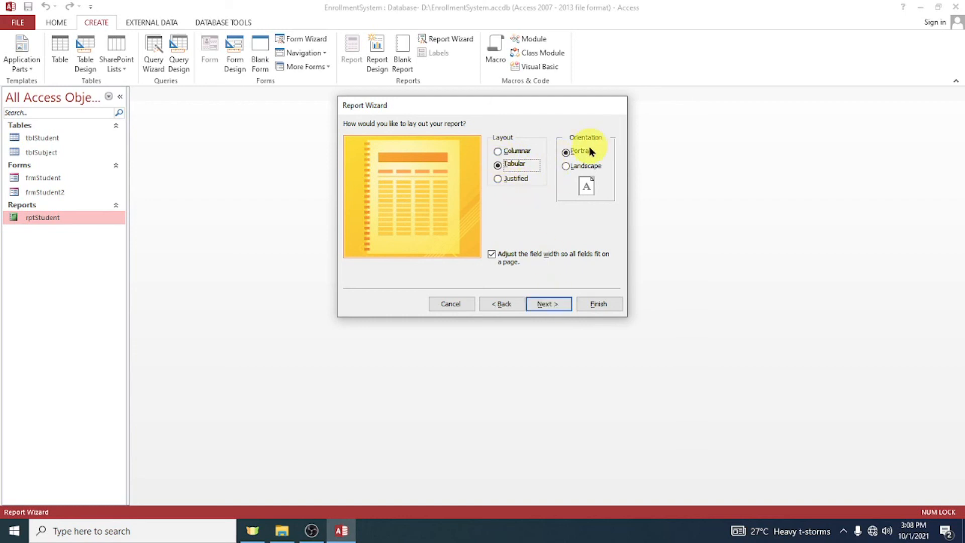
click(586, 167)
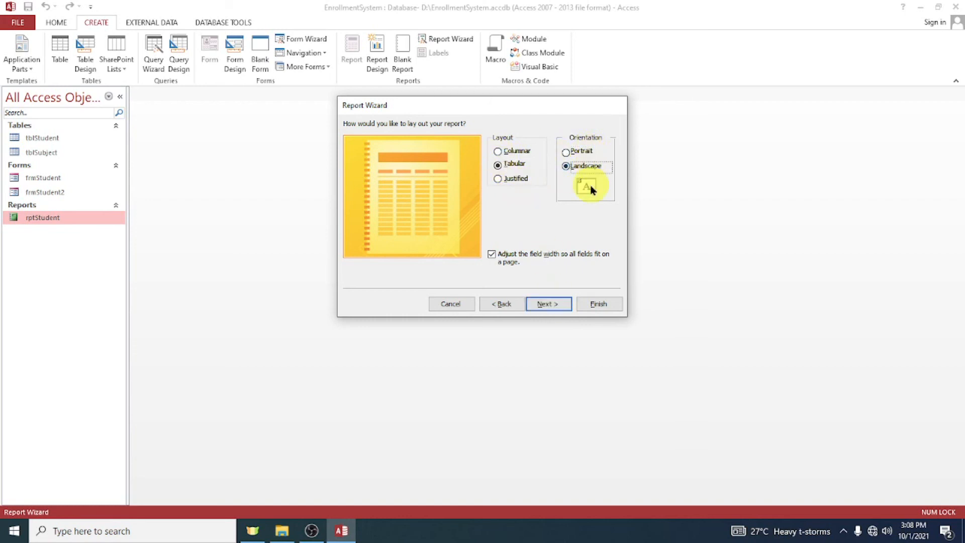
click(574, 151)
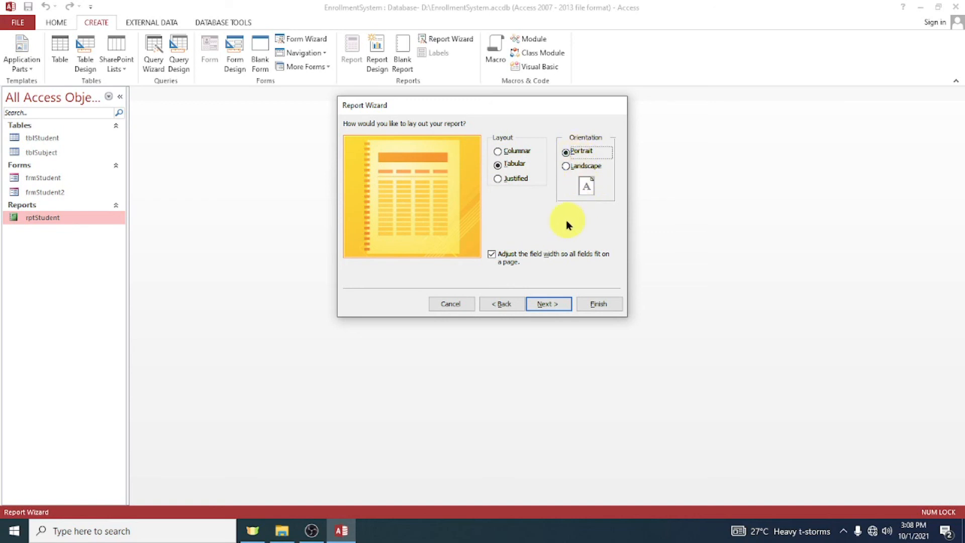
click(544, 304)
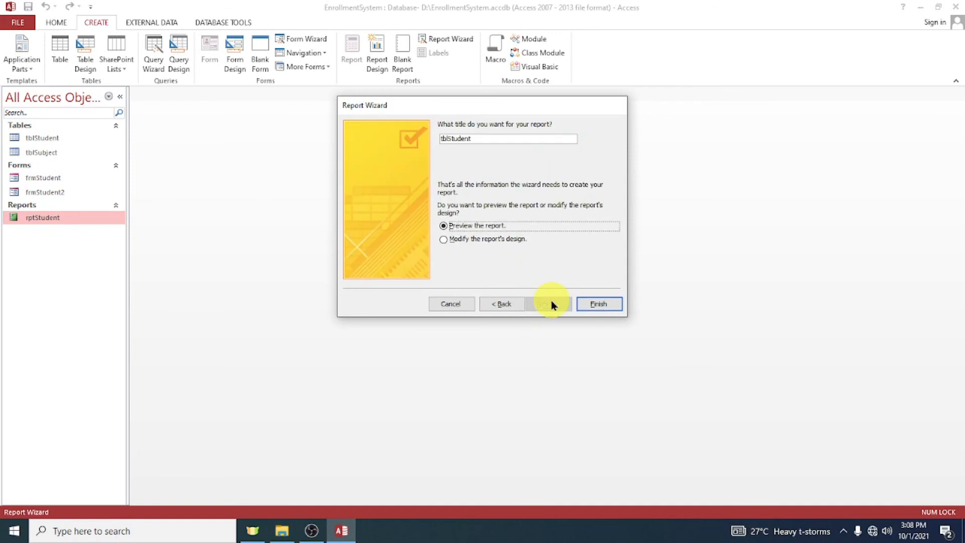
Title the report rptStudent2 and finish the wizard with the option to preview the report
drag(446, 142, 416, 135)
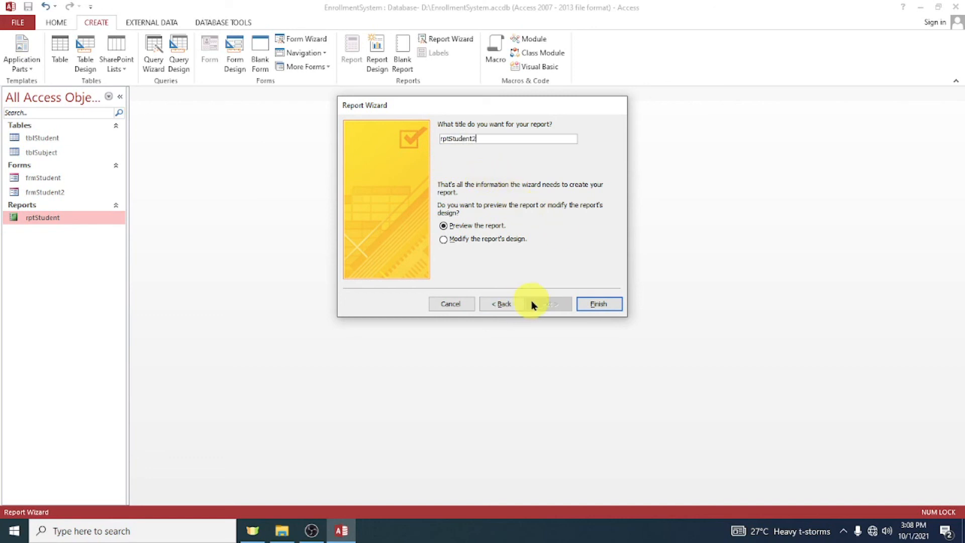
click(598, 304)
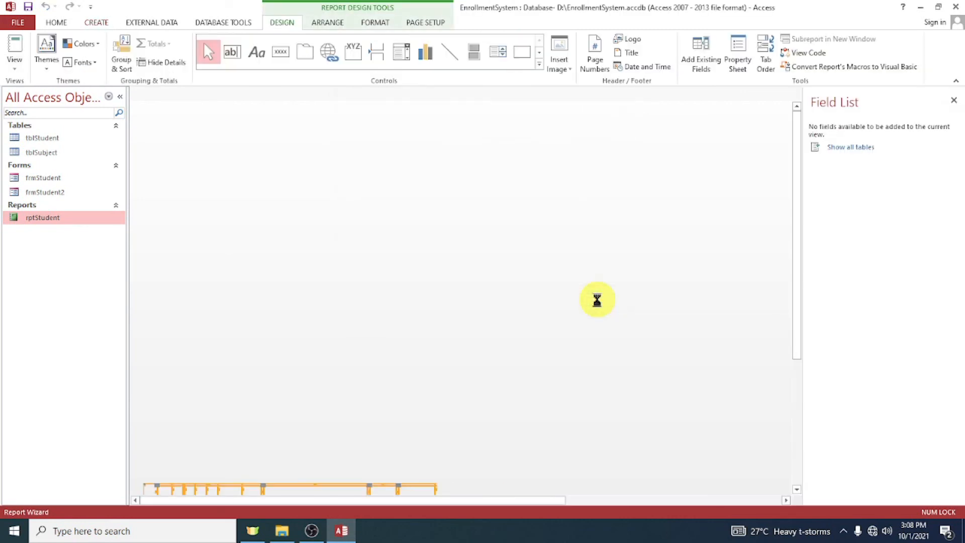
click(557, 320)
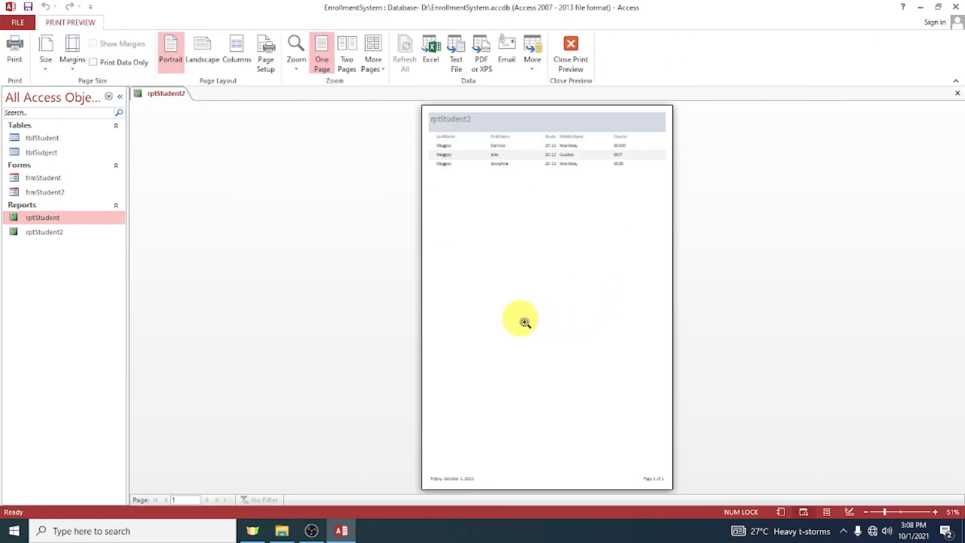
Examine the column order and widths in the rptStudent2 print preview up close, and close the report
click(533, 305)
scroll(486, 303, up, 5)
scroll(525, 338, down, 2)
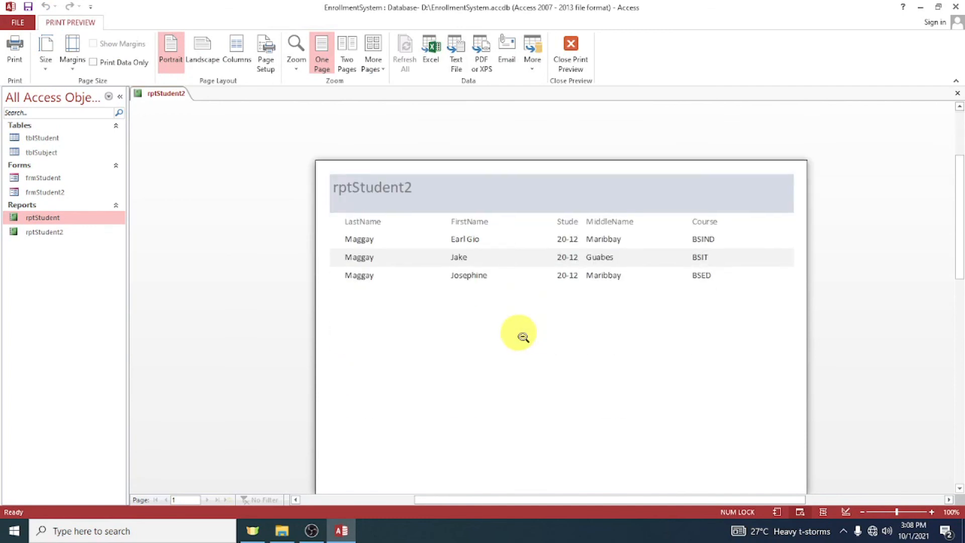
click(957, 93)
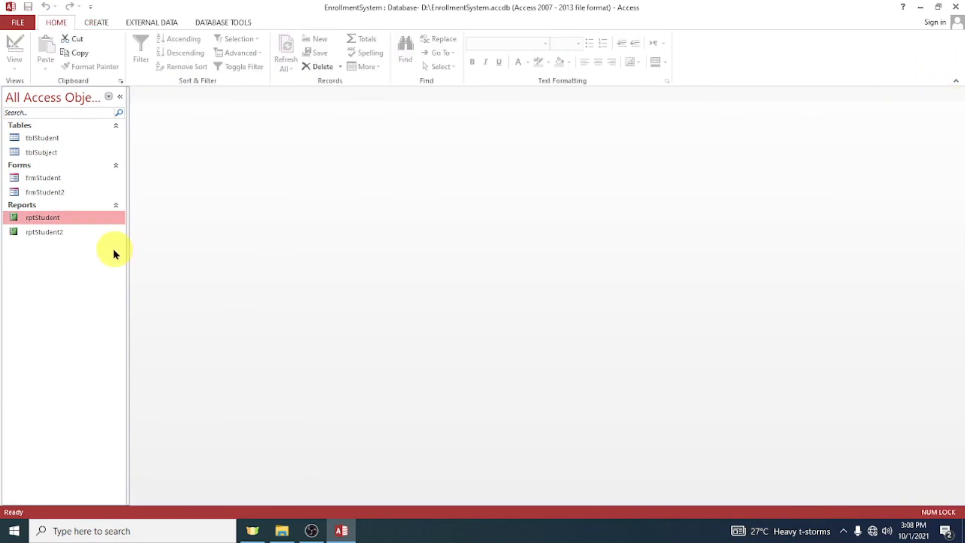
Open rptStudent2 in Design View and make the Detail section taller below its fields
right_click(92, 220)
click(65, 236)
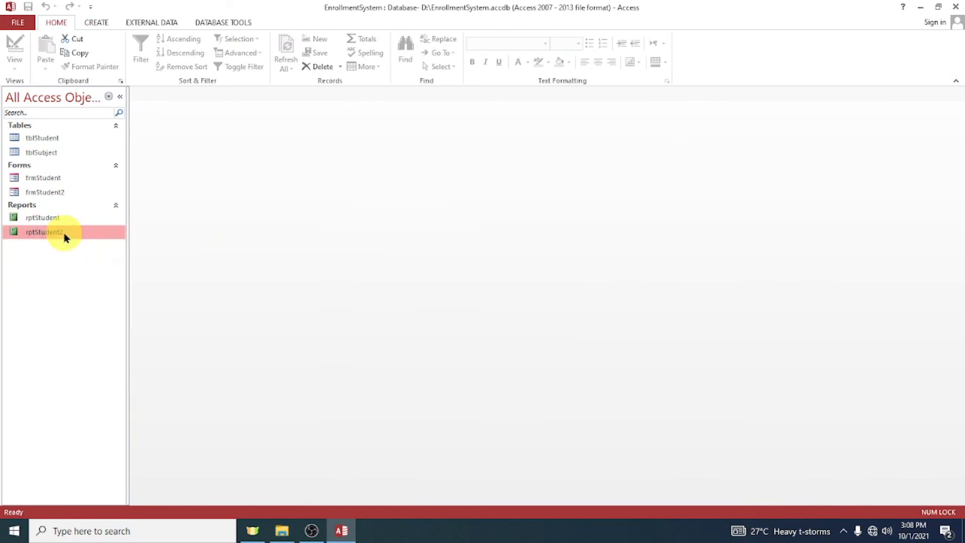
right_click(75, 235)
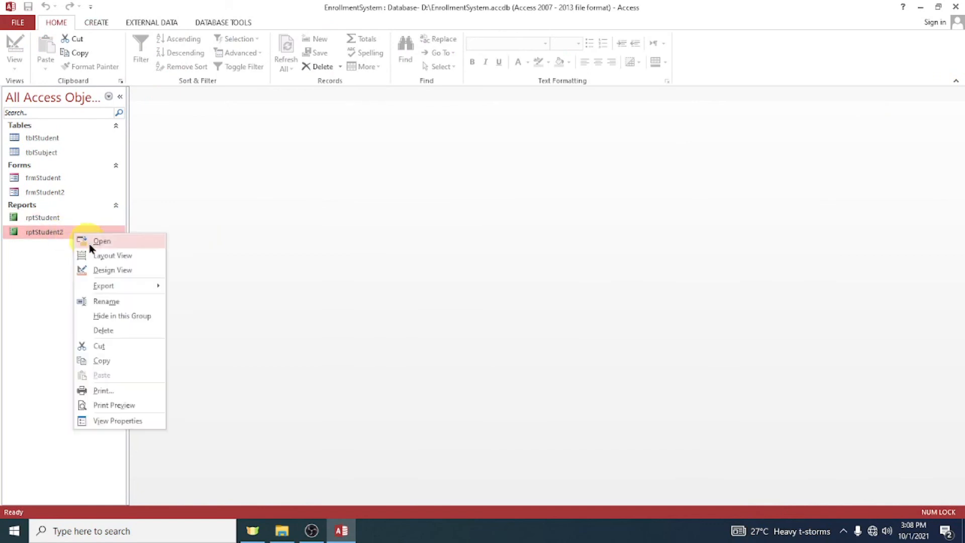
click(112, 270)
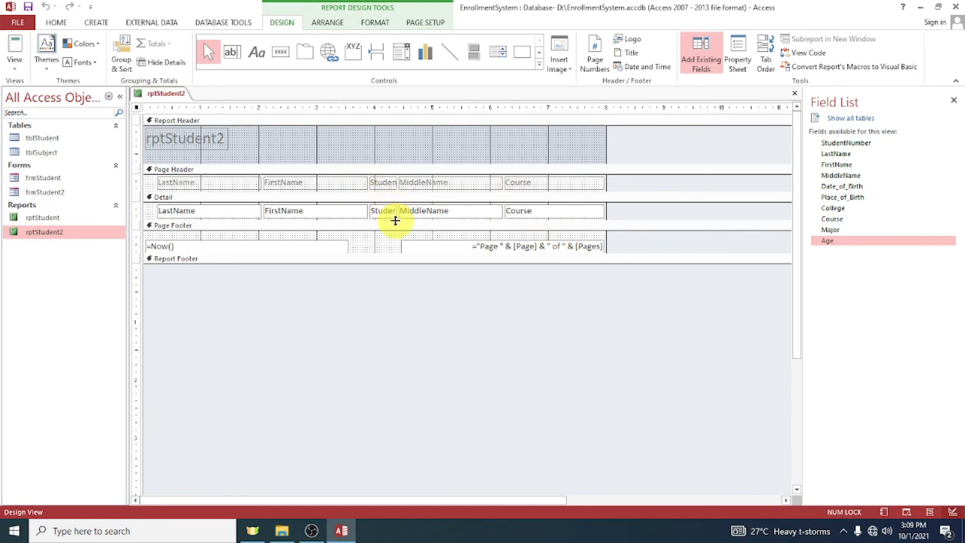
drag(397, 222, 390, 257)
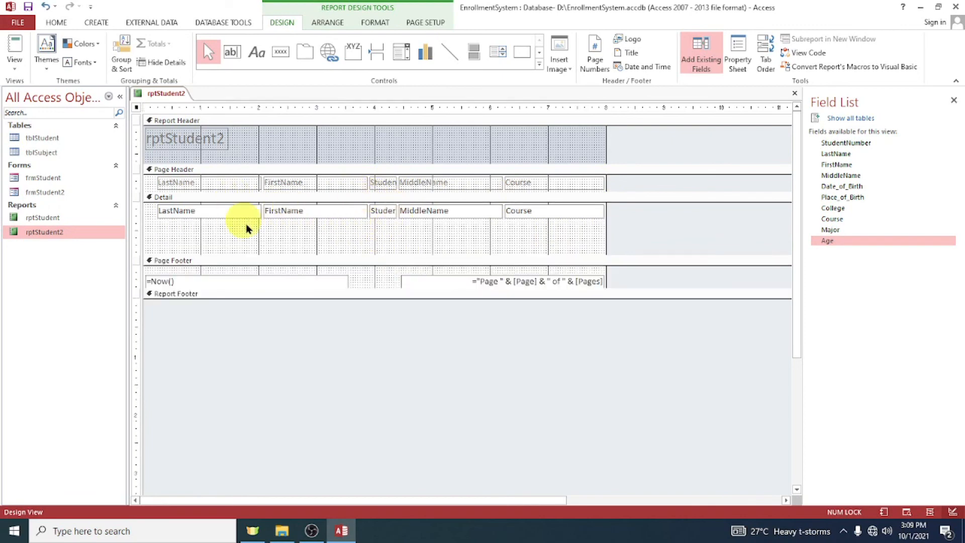
Shift all column labels and fields about 1 inch right, and place the StudentNumber label and field ahead of LastName
drag(573, 217, 288, 182)
click(442, 231)
click(440, 211)
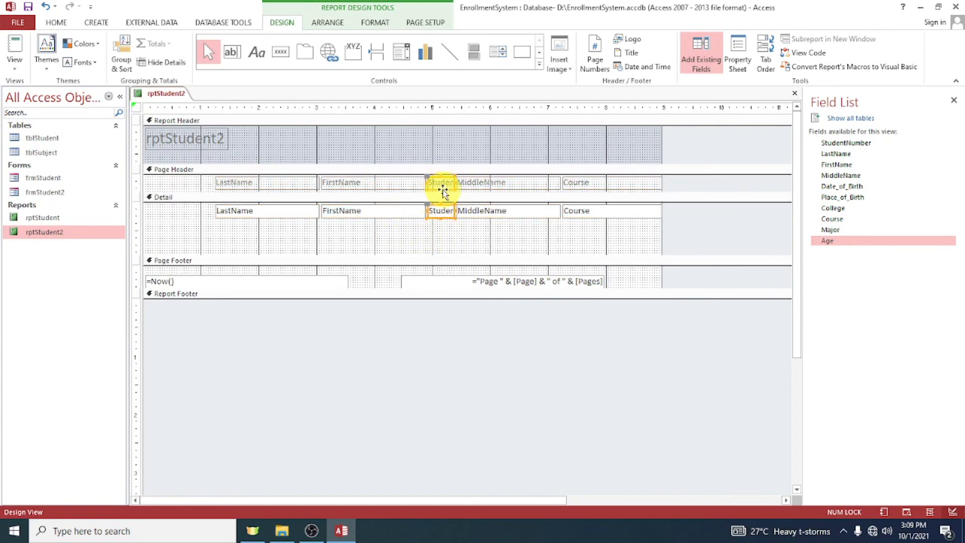
drag(442, 182, 214, 182)
Move the MiddleName and Course labels and fields left to close the gap between the FirstName and MiddleName columns
drag(608, 231, 467, 183)
drag(523, 252, 254, 177)
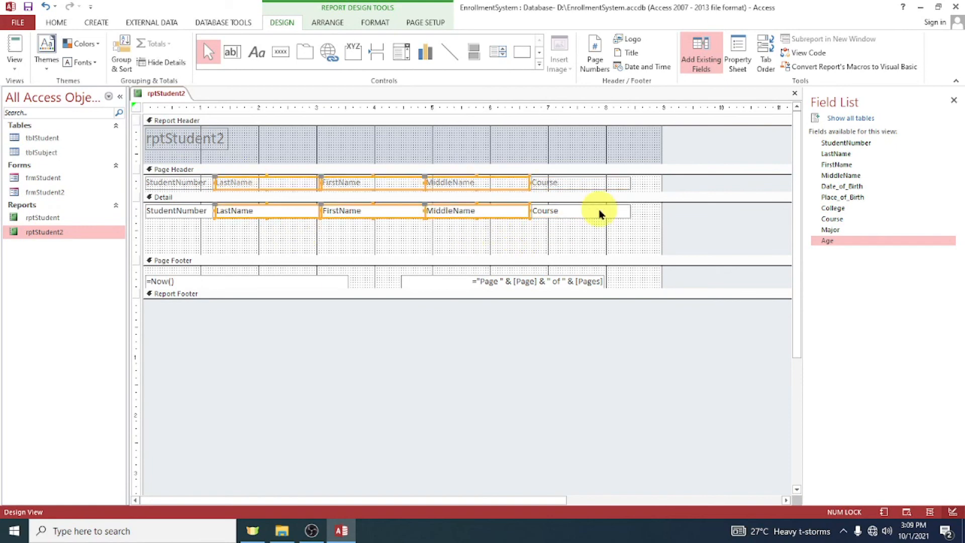
Narrow the report to about 8.4 inches at the Course column's edge and shrink the Detail section to the height of its fields
click(664, 220)
drag(661, 216, 630, 218)
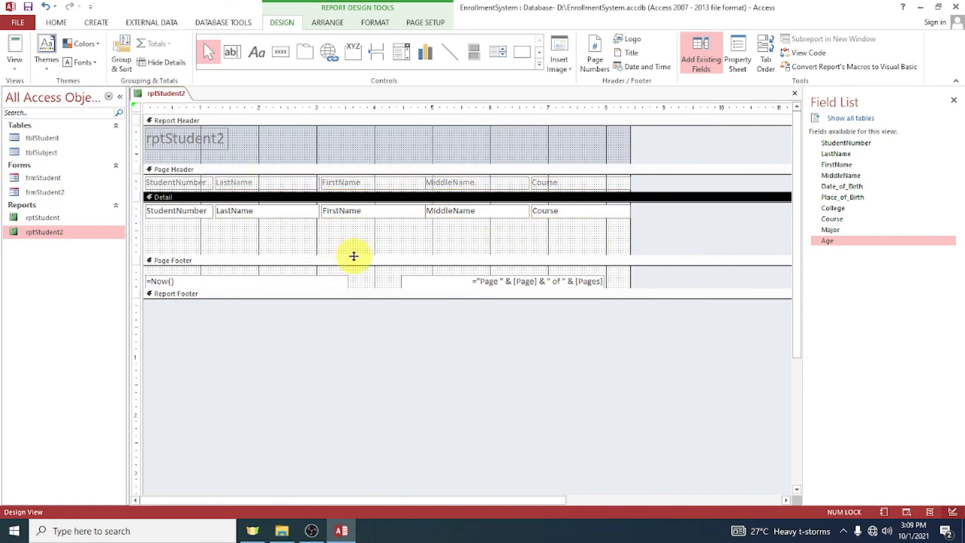
drag(354, 255, 352, 183)
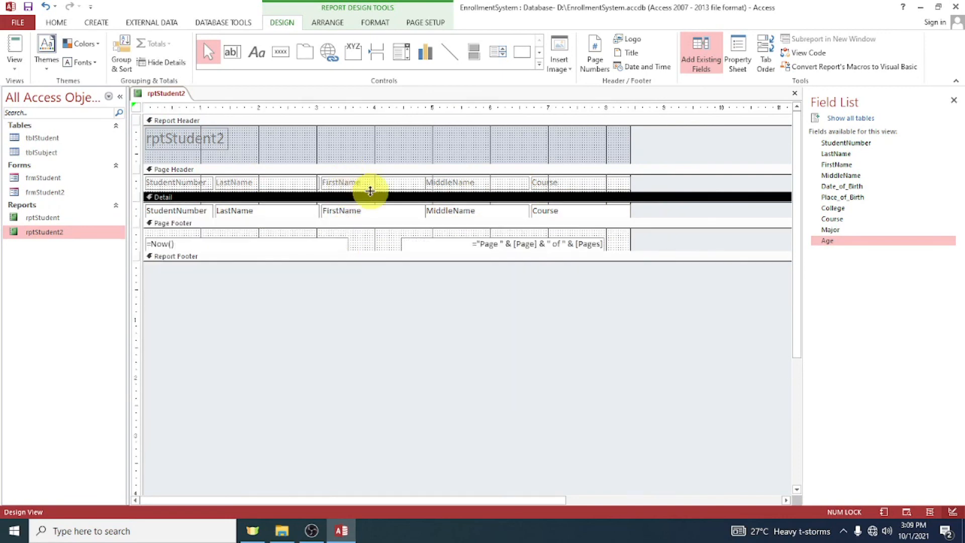
Change the title text in the Report Header to "List of Students"
click(184, 141)
click(160, 138)
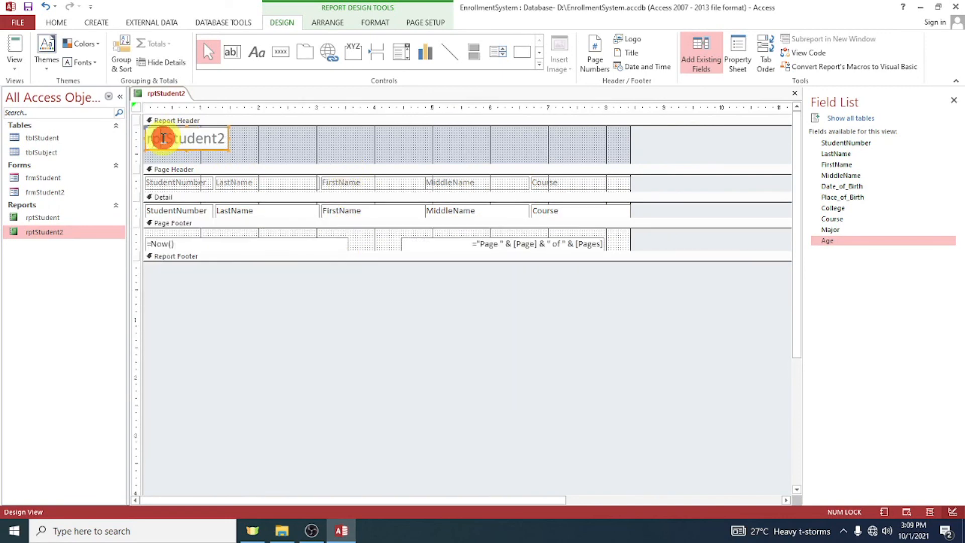
key(BackSpace)
key(BackSpace)
key(BackSpace)
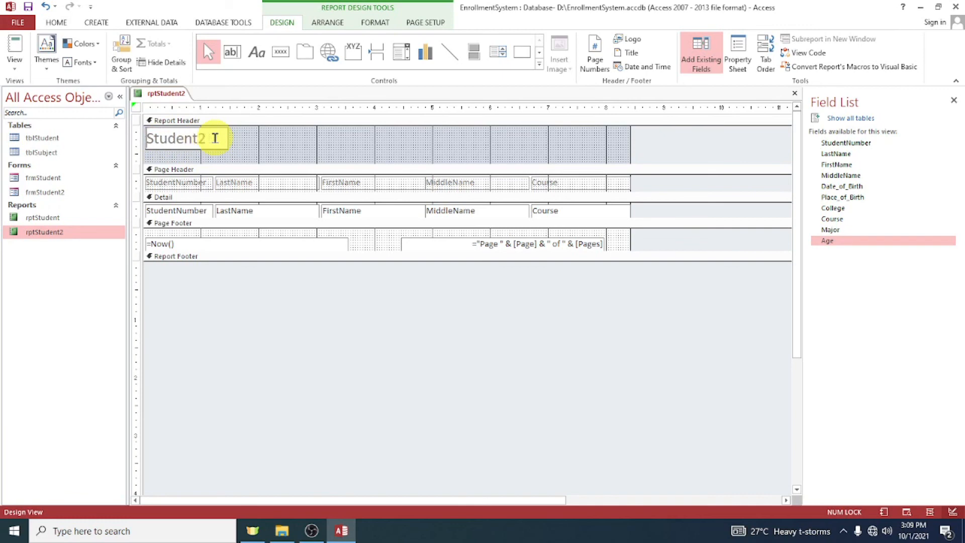
text(List of)
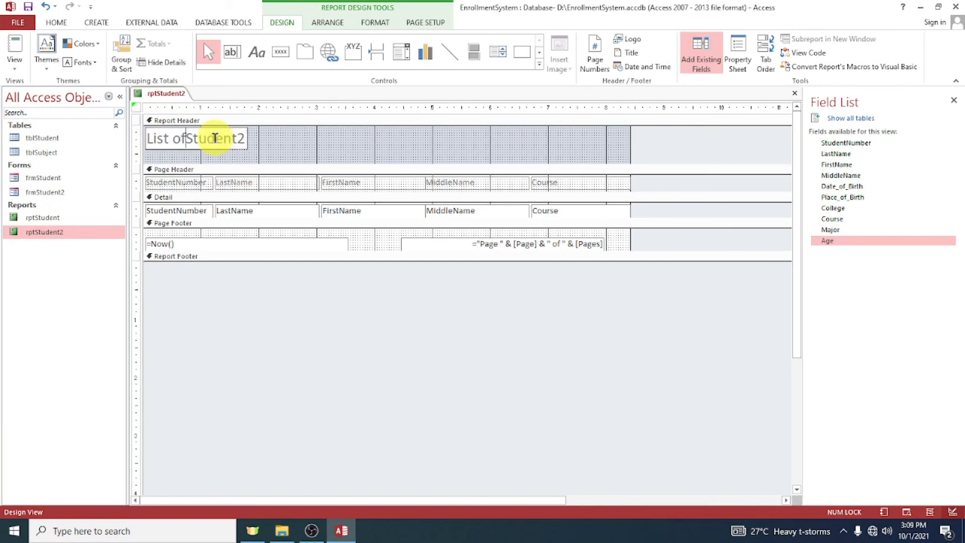
key(End)
key(BackSpace)
text(s)
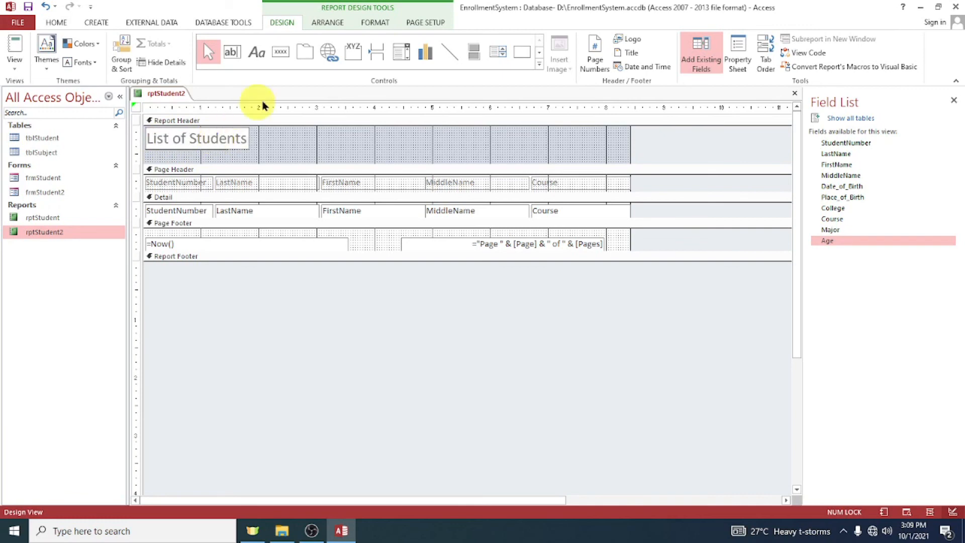
Widen the title label in the Report Header to span the full width of the report
click(298, 152)
click(237, 138)
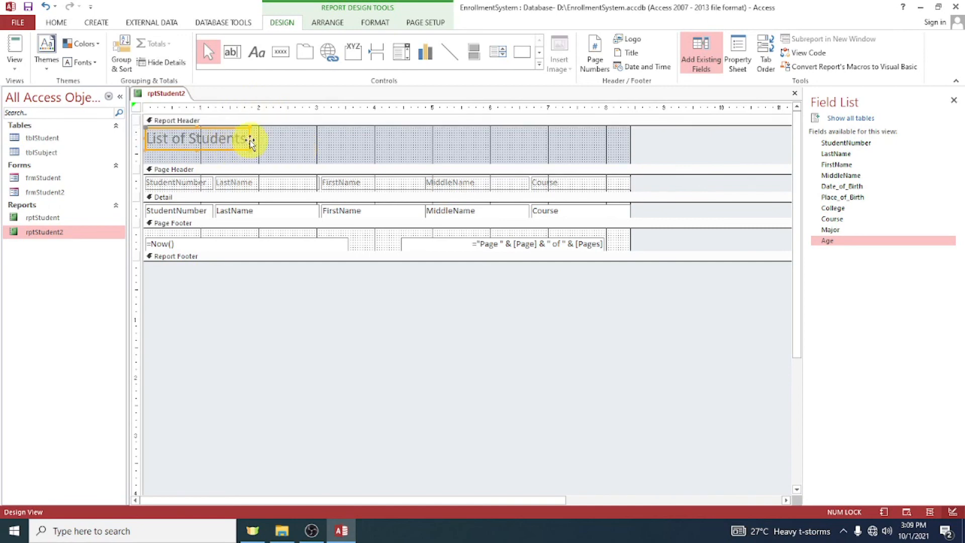
drag(250, 138, 624, 145)
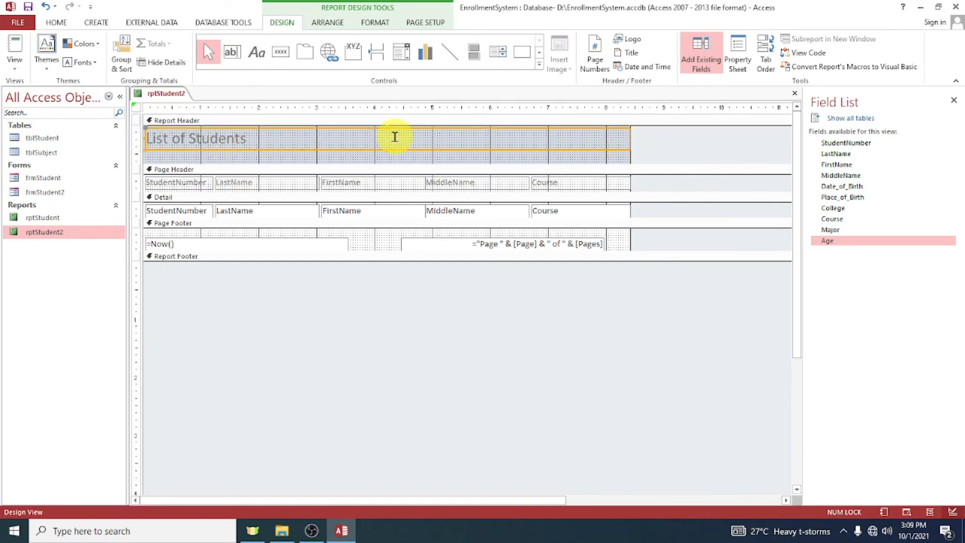
Center the title text in its label and reduce the Report Header height to sit closer below the title
click(364, 129)
click(375, 22)
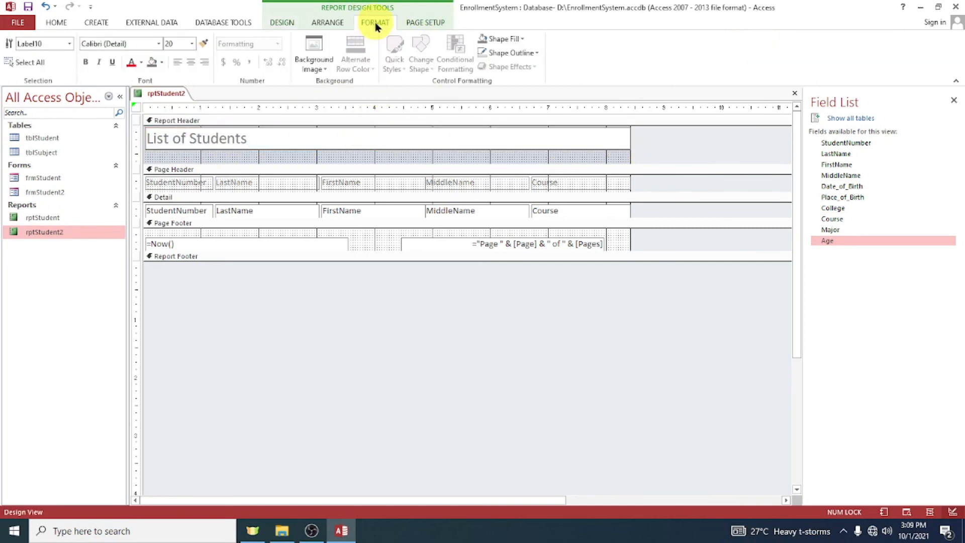
click(206, 158)
click(213, 143)
click(191, 62)
drag(427, 165, 458, 157)
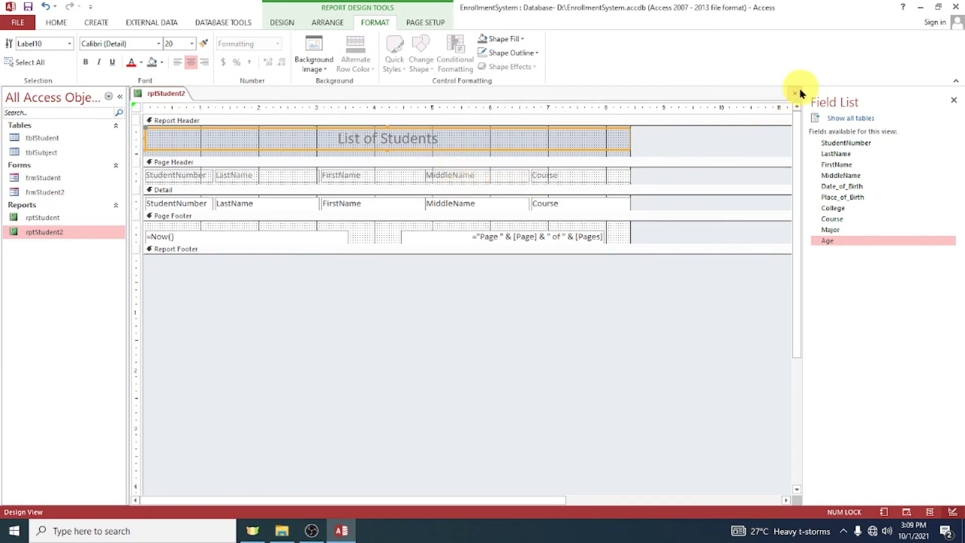
Save and close the rptStudent2 design, and check the finished layout in Report View before closing the report
click(794, 94)
double_click(92, 236)
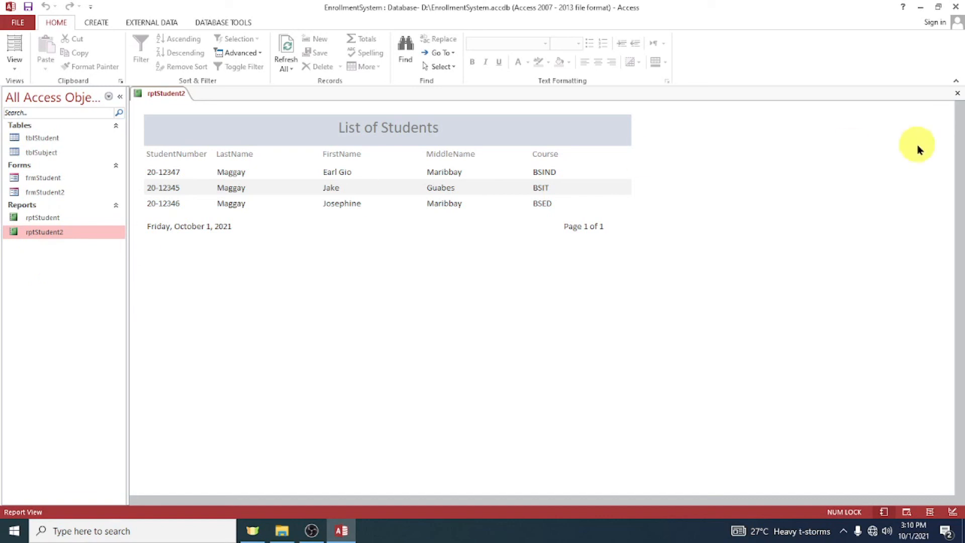
click(957, 93)
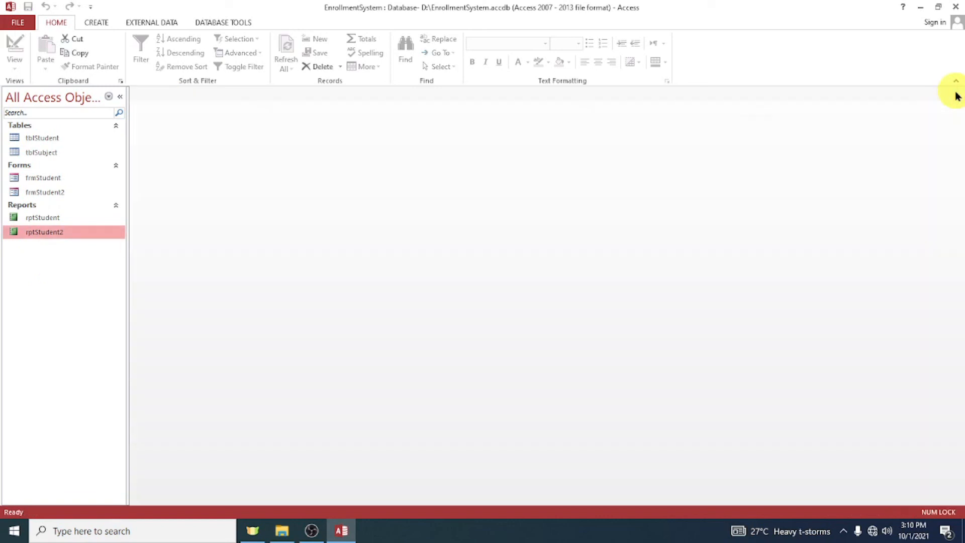
click(101, 222)
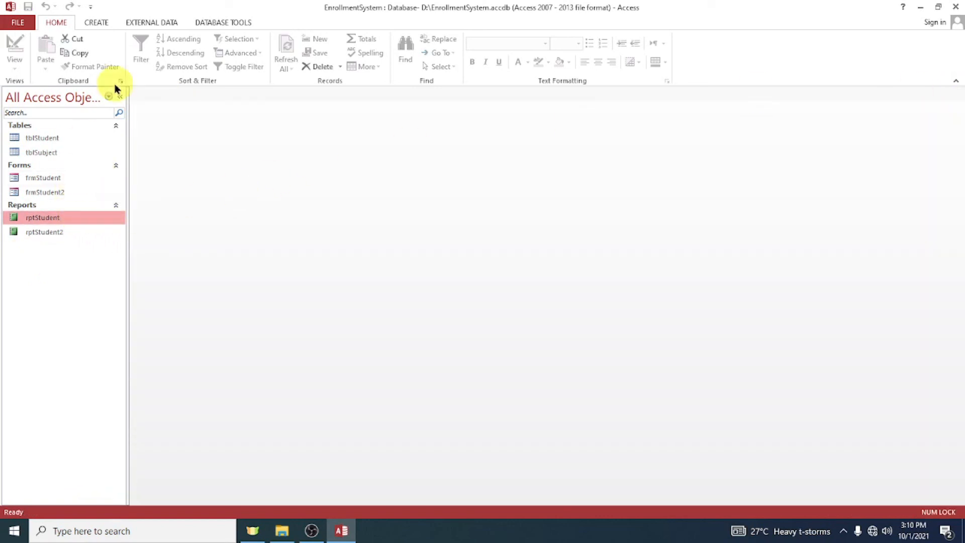